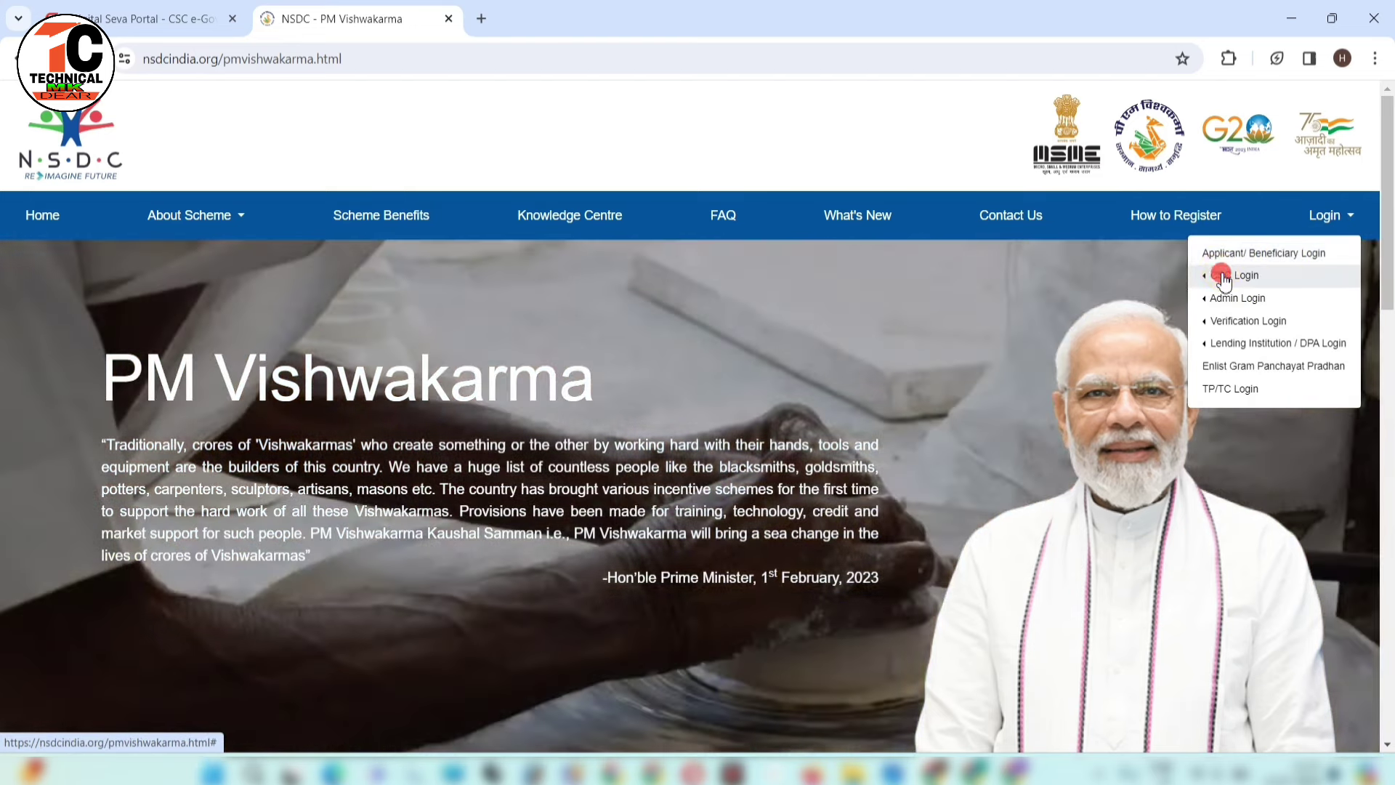
- Open the CSC artisan registration and answer No to both the government-employee and the prior credit/loan questions, then continue
mouse_move(1224, 279)
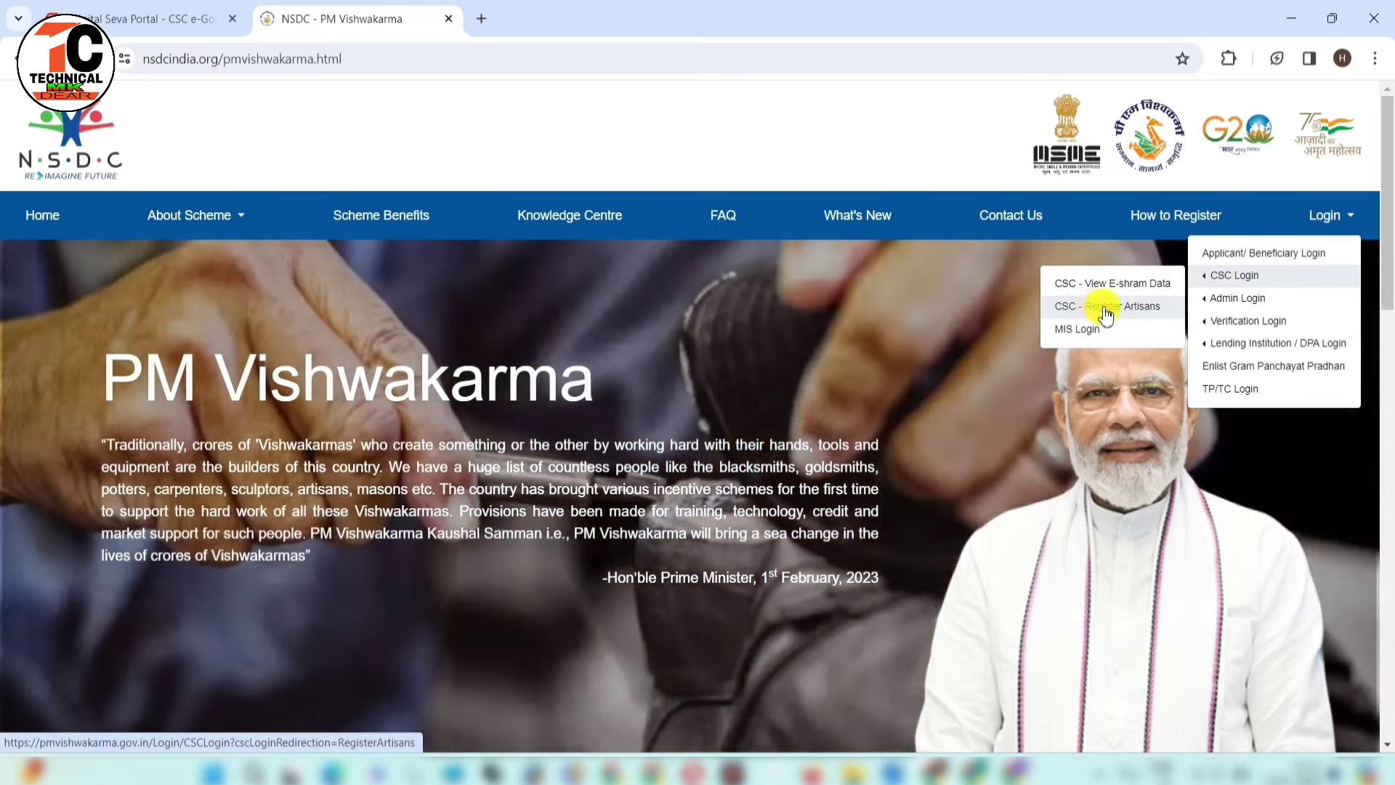
left_click(1109, 309)
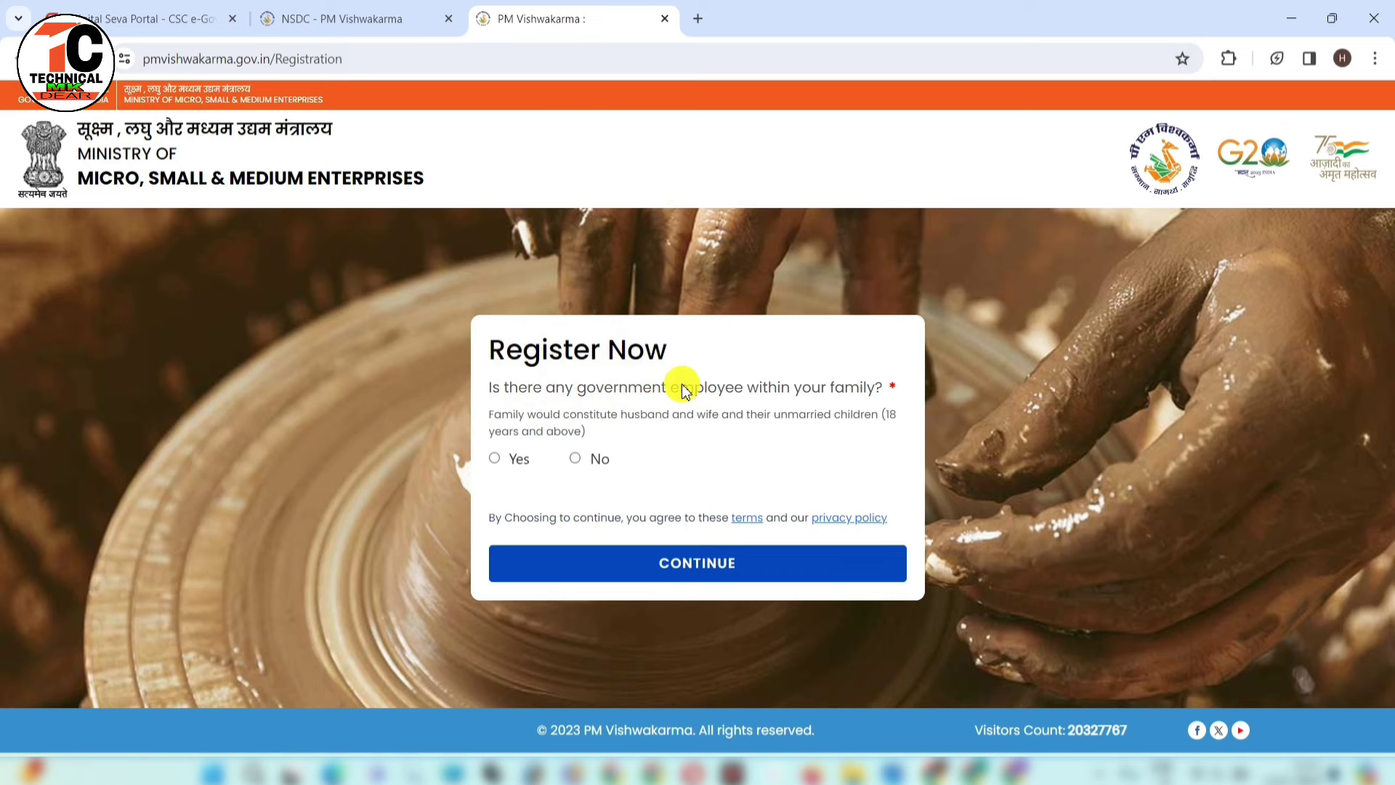
left_click(576, 457)
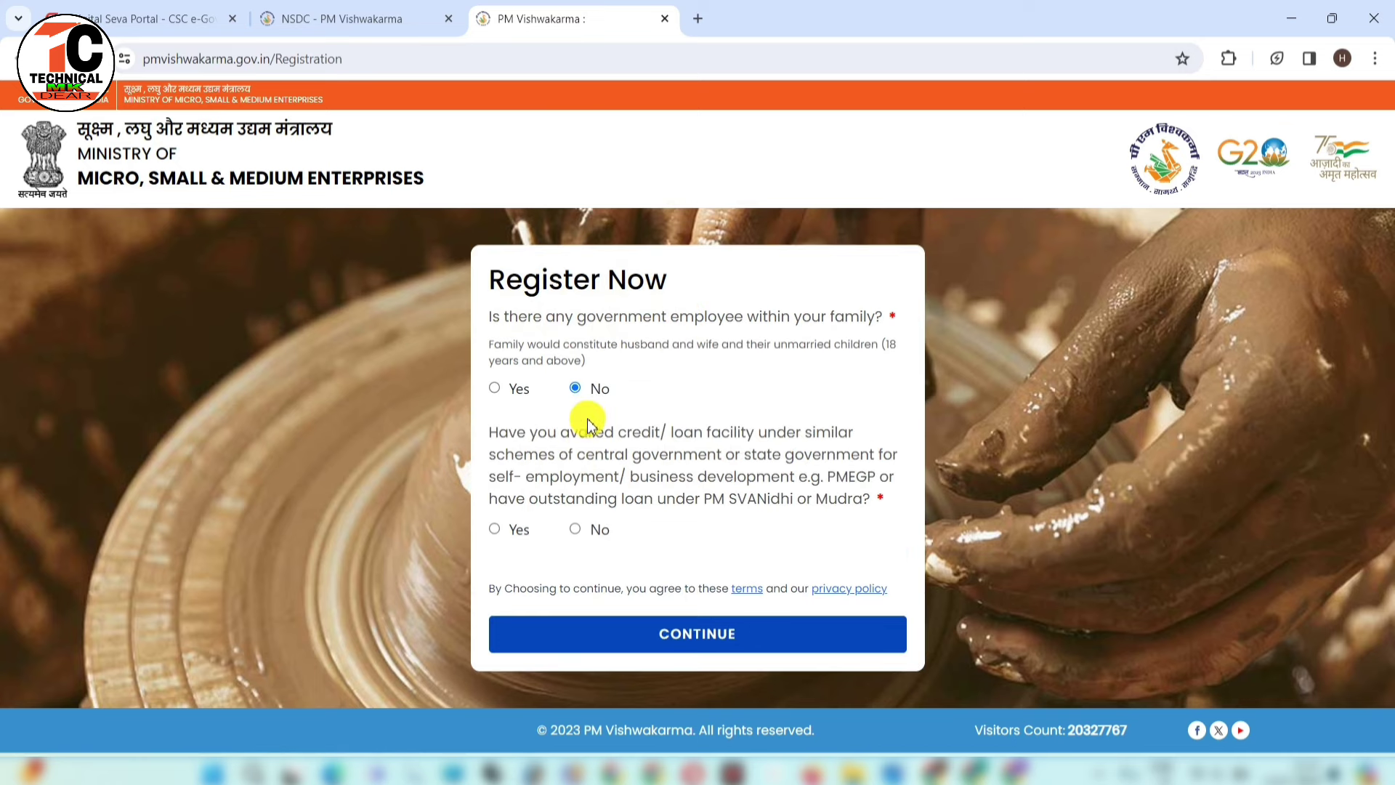
left_click(579, 529)
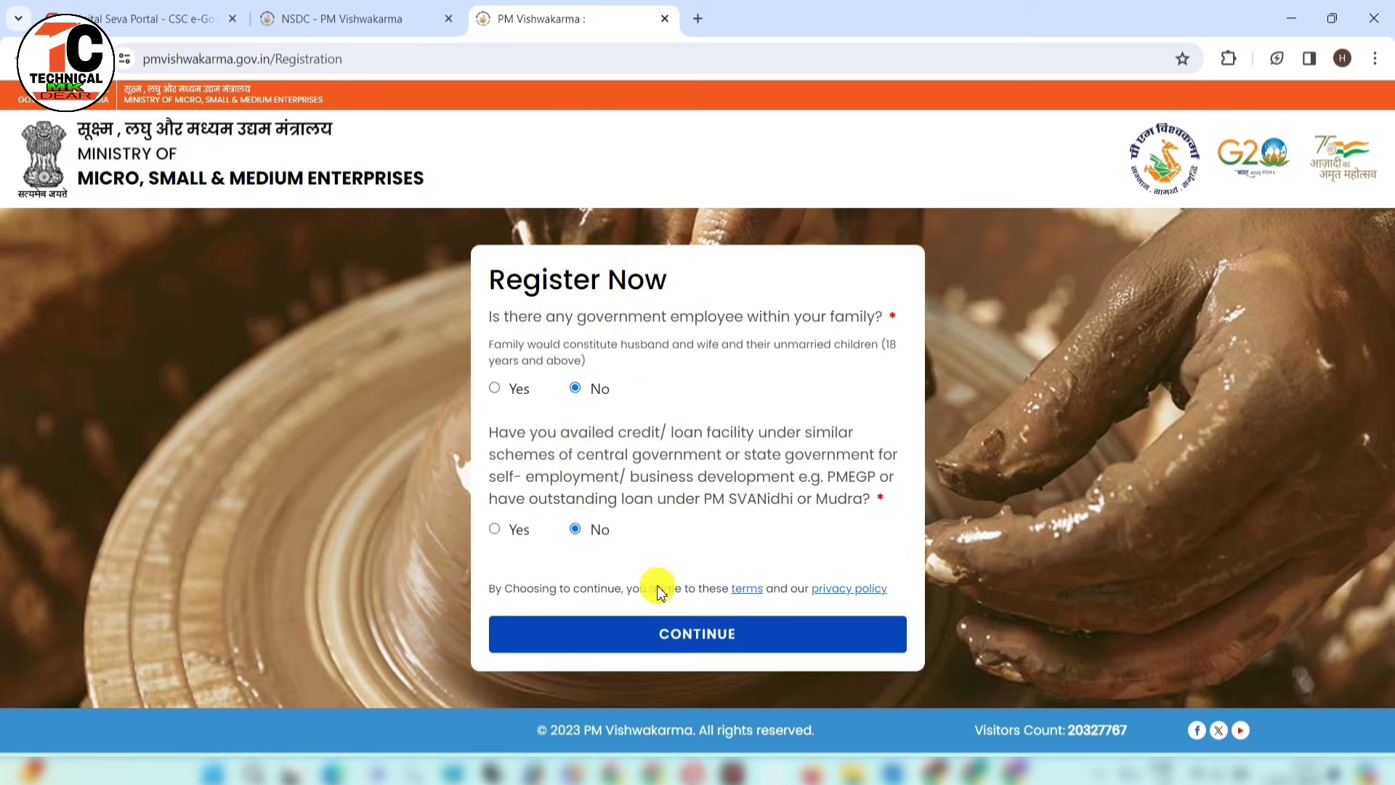
left_click(664, 639)
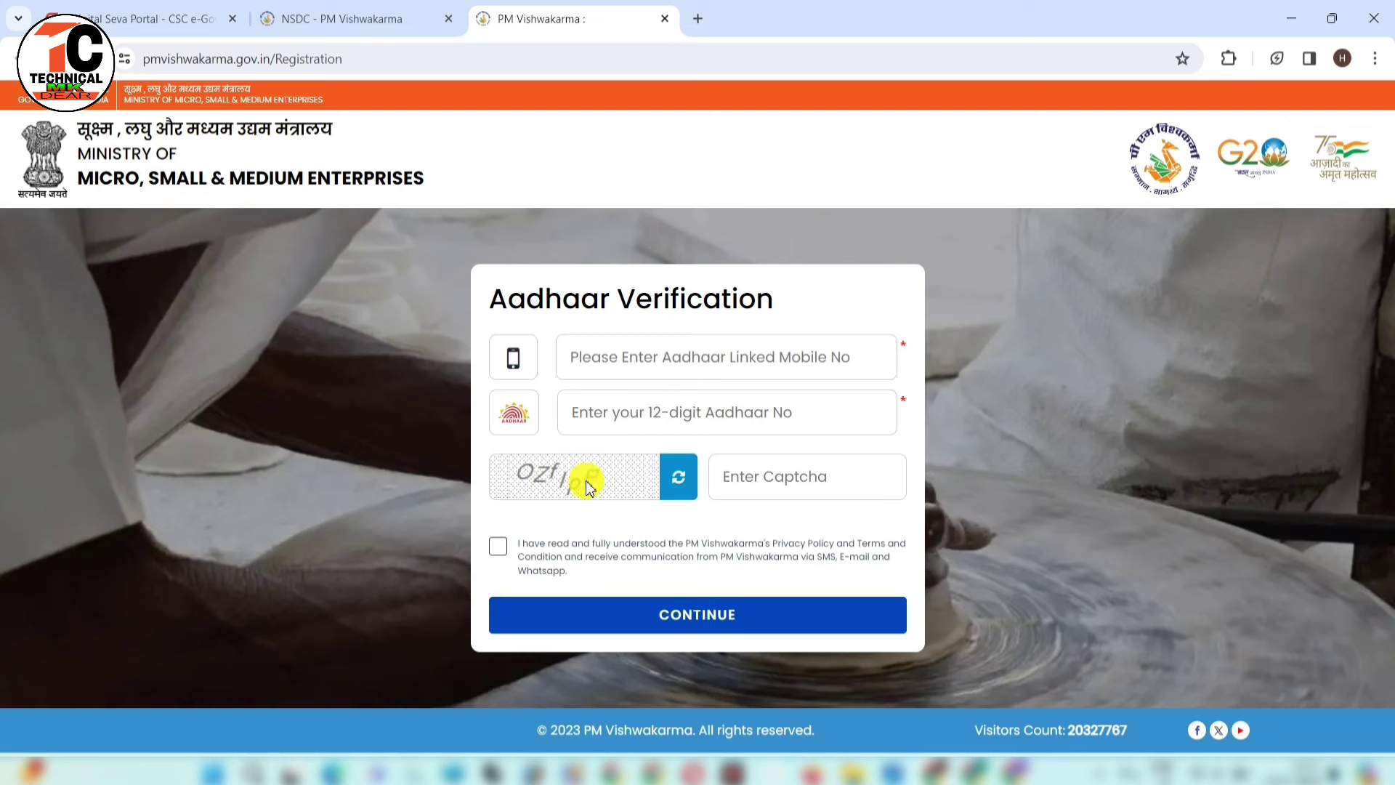
- Accept the Aadhaar verification terms, request the OTP and submit the six-digit code received on the mobile number
left_click(499, 548)
left_click(668, 618)
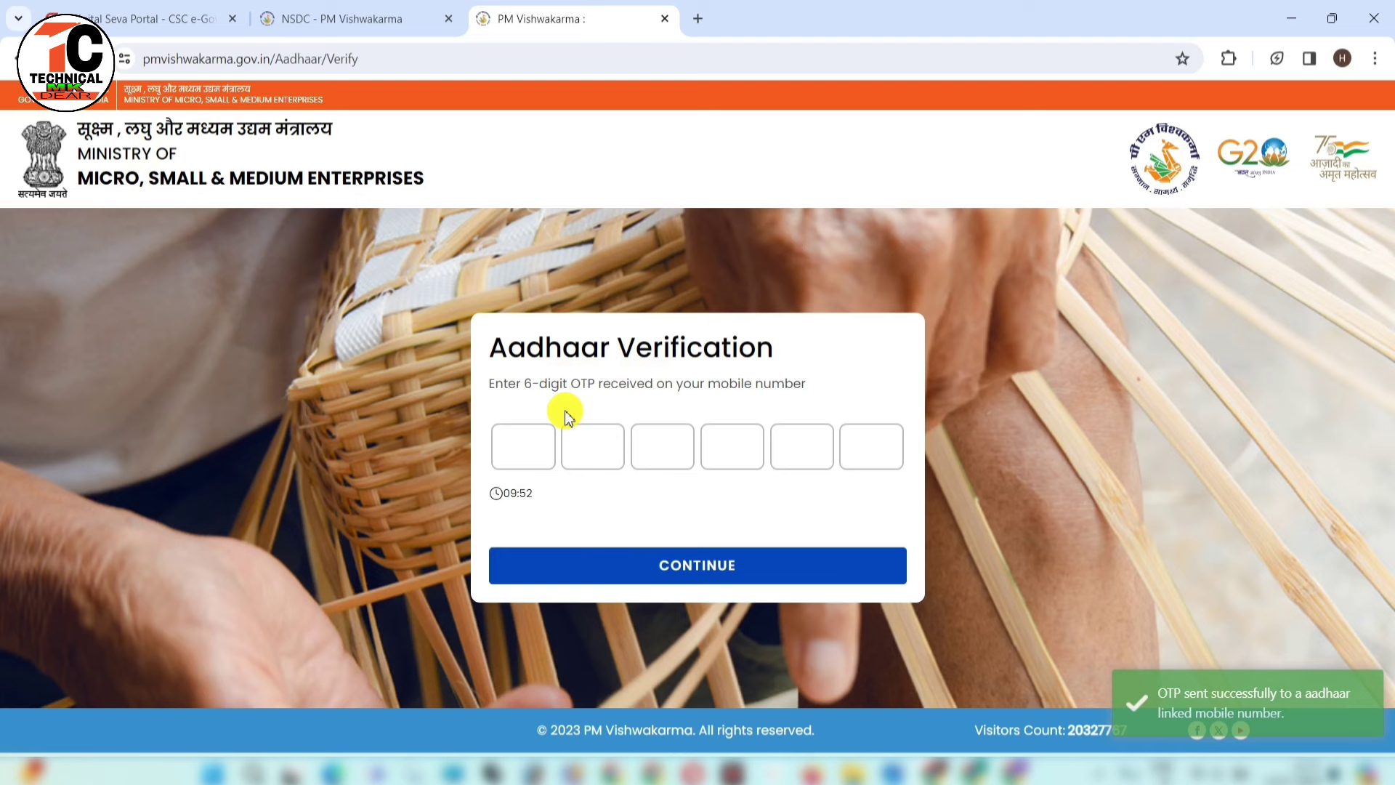
left_click(533, 448)
type("******")
left_click(661, 567)
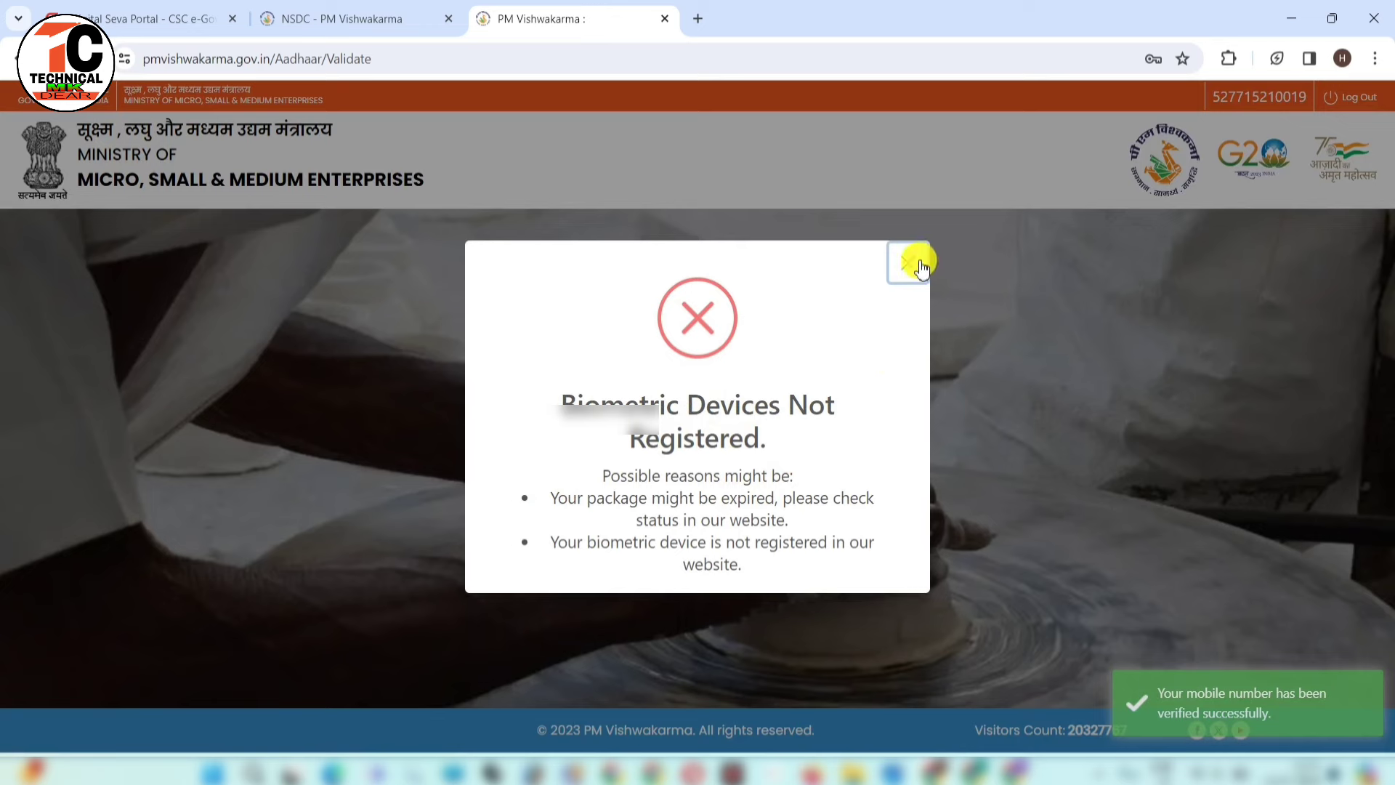
- Dismiss the biometric device message, accept the consent terms and start the Aadhaar biometric verification
left_click(909, 263)
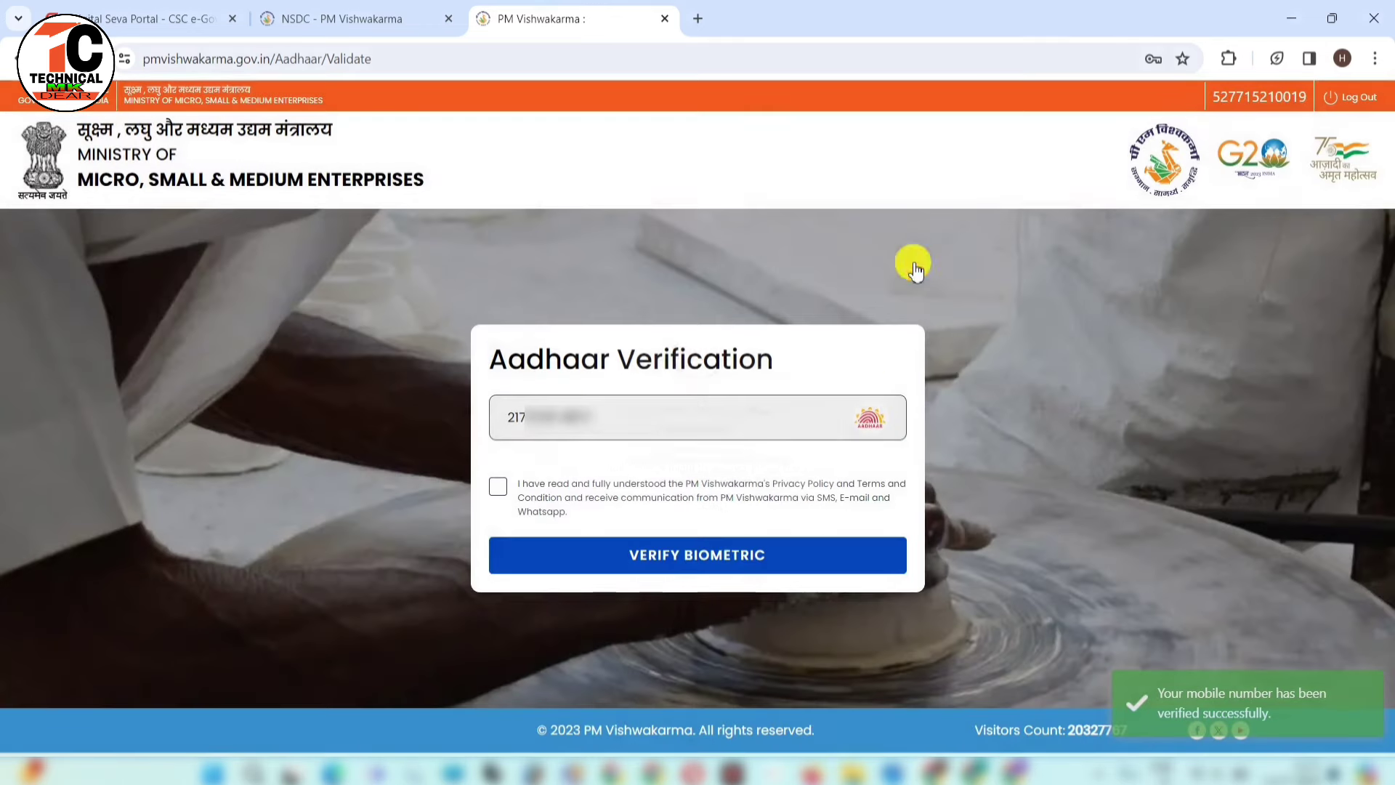
left_click(496, 496)
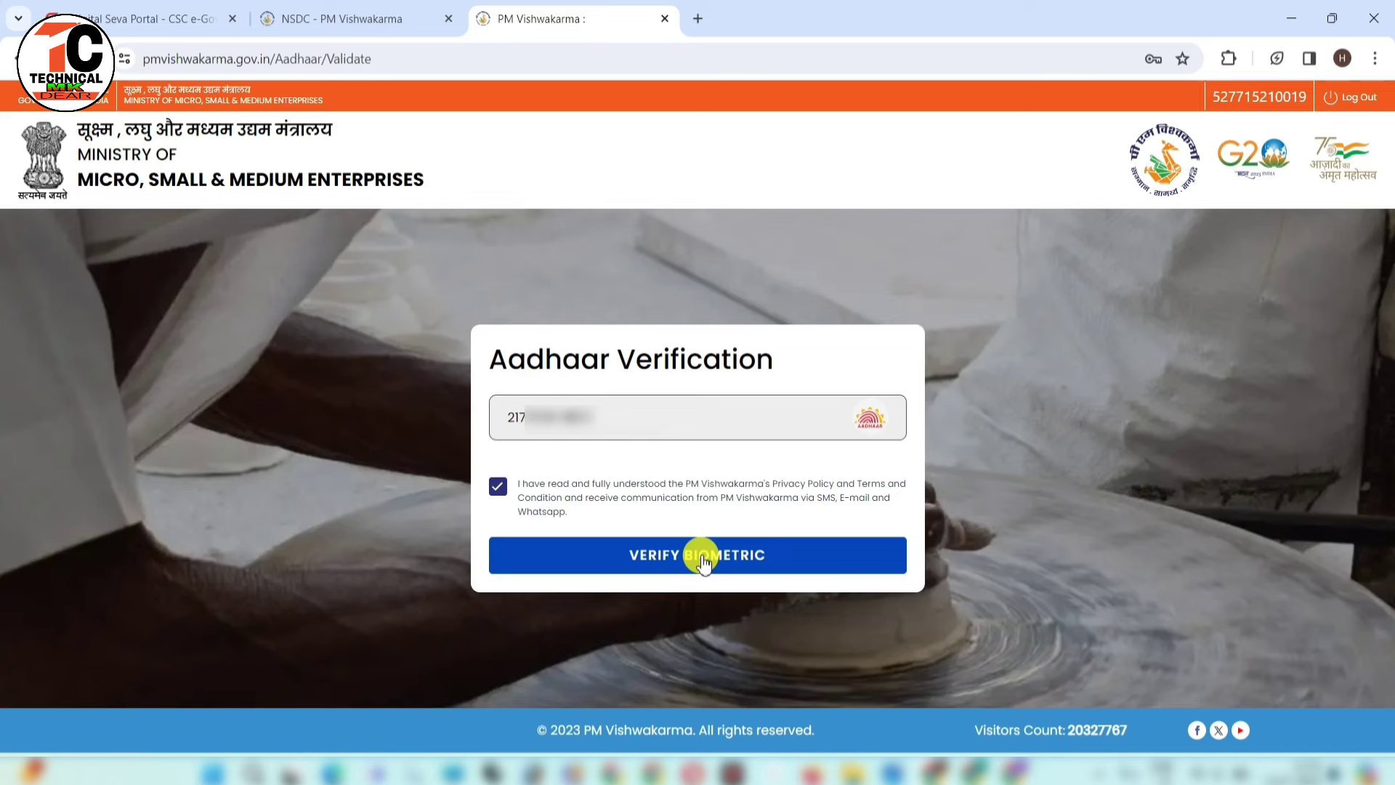
left_click(702, 558)
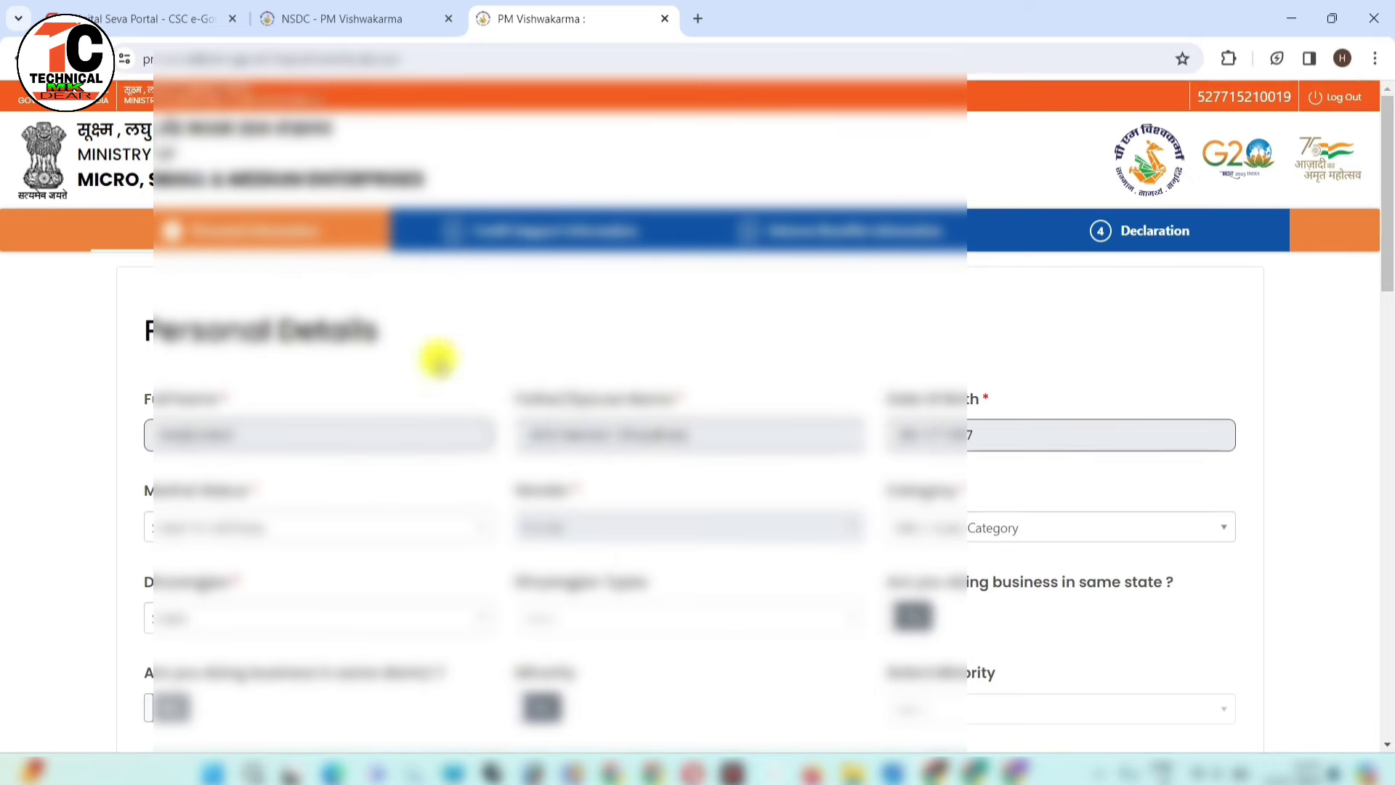
- Set the applicant's marital status to Married and the social category to OBC in the personal details
scroll(871, 444, "down", 1)
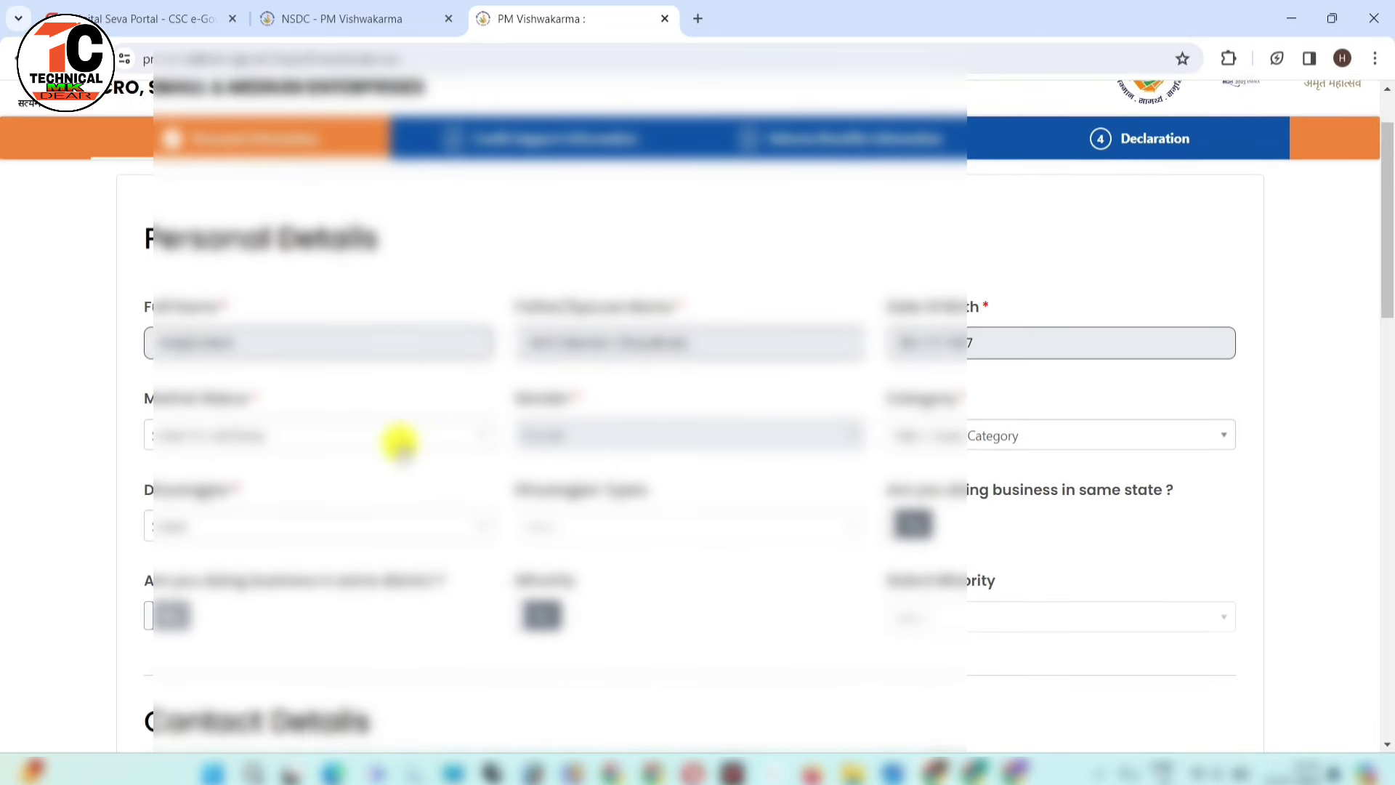
scroll(417, 494, "down", 5)
scroll(436, 501, "up", 5)
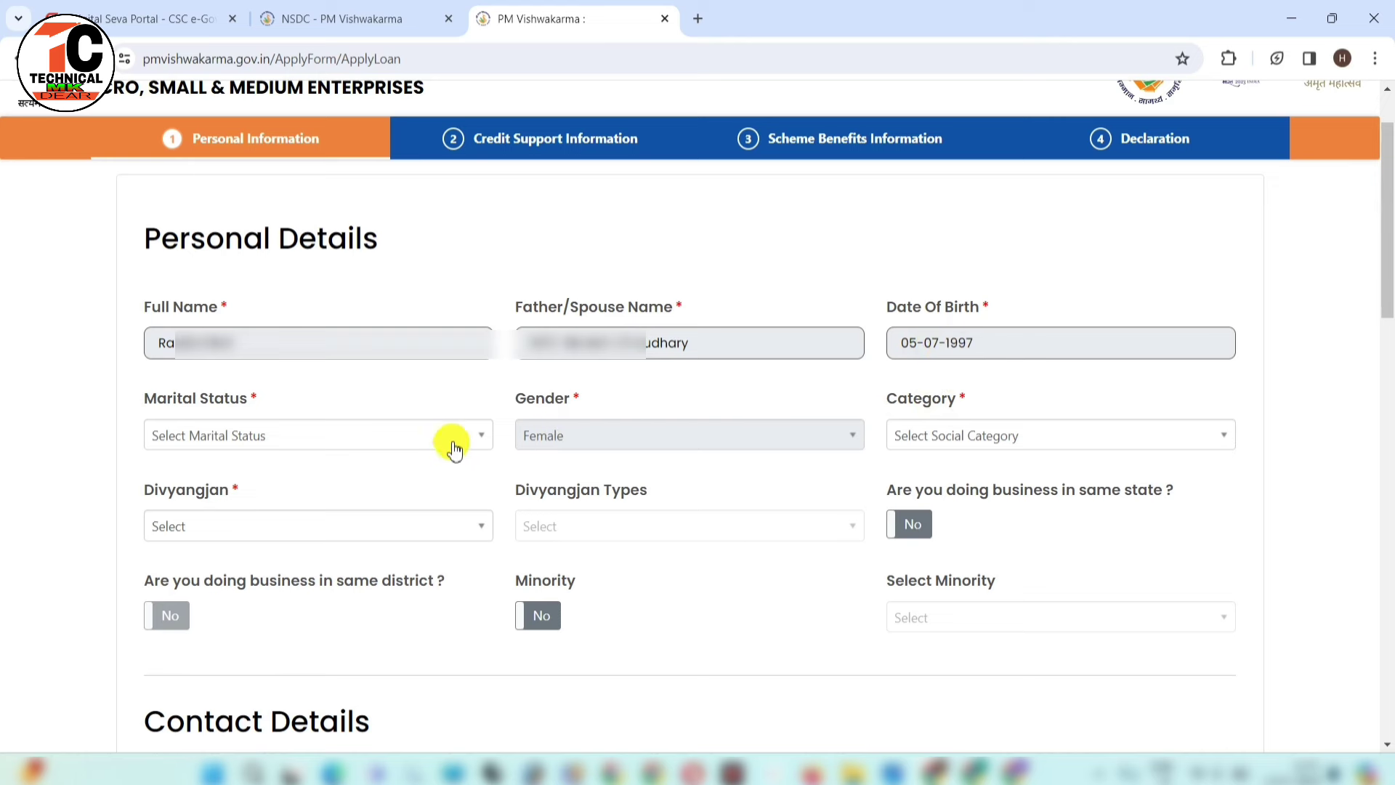
left_click(389, 437)
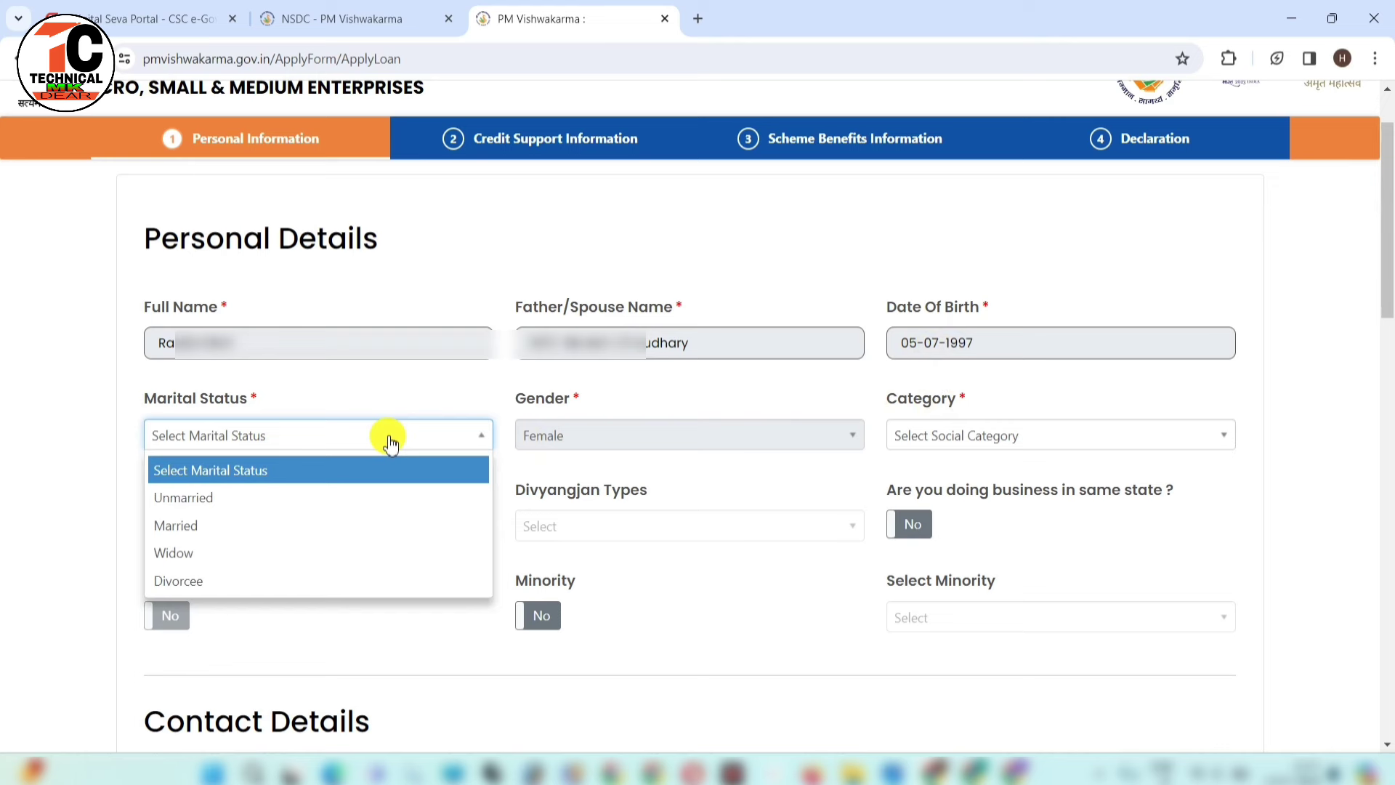
left_click(353, 524)
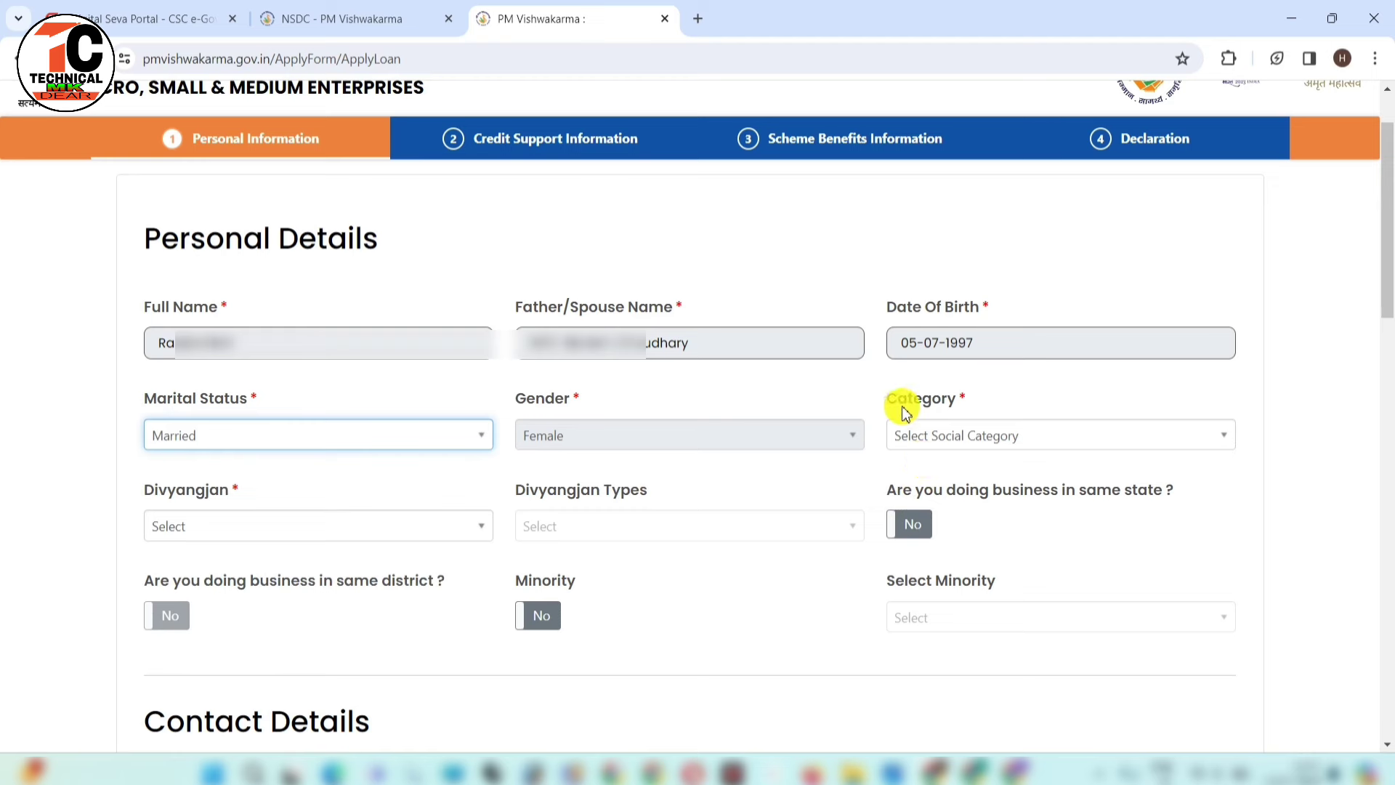
left_click(954, 440)
left_click(953, 442)
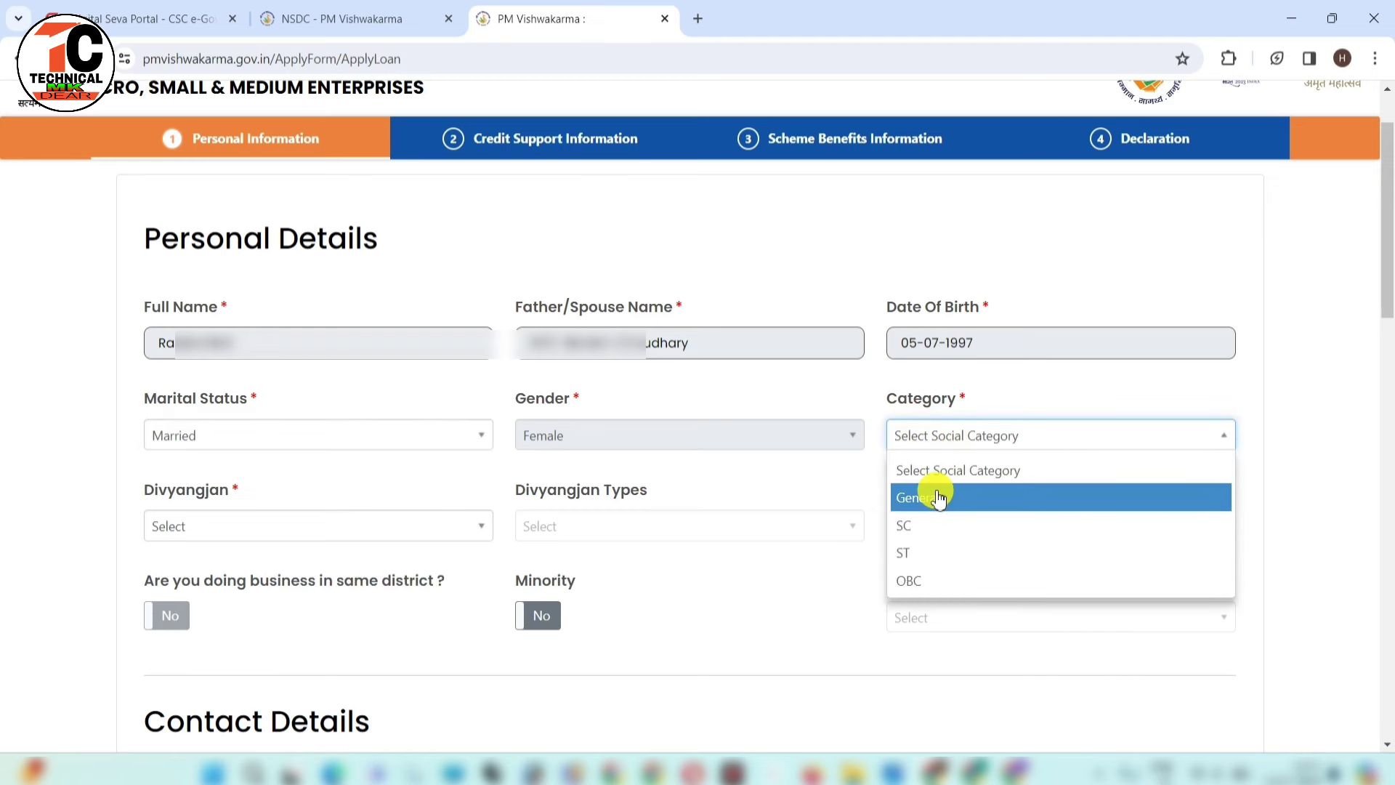
left_click(912, 578)
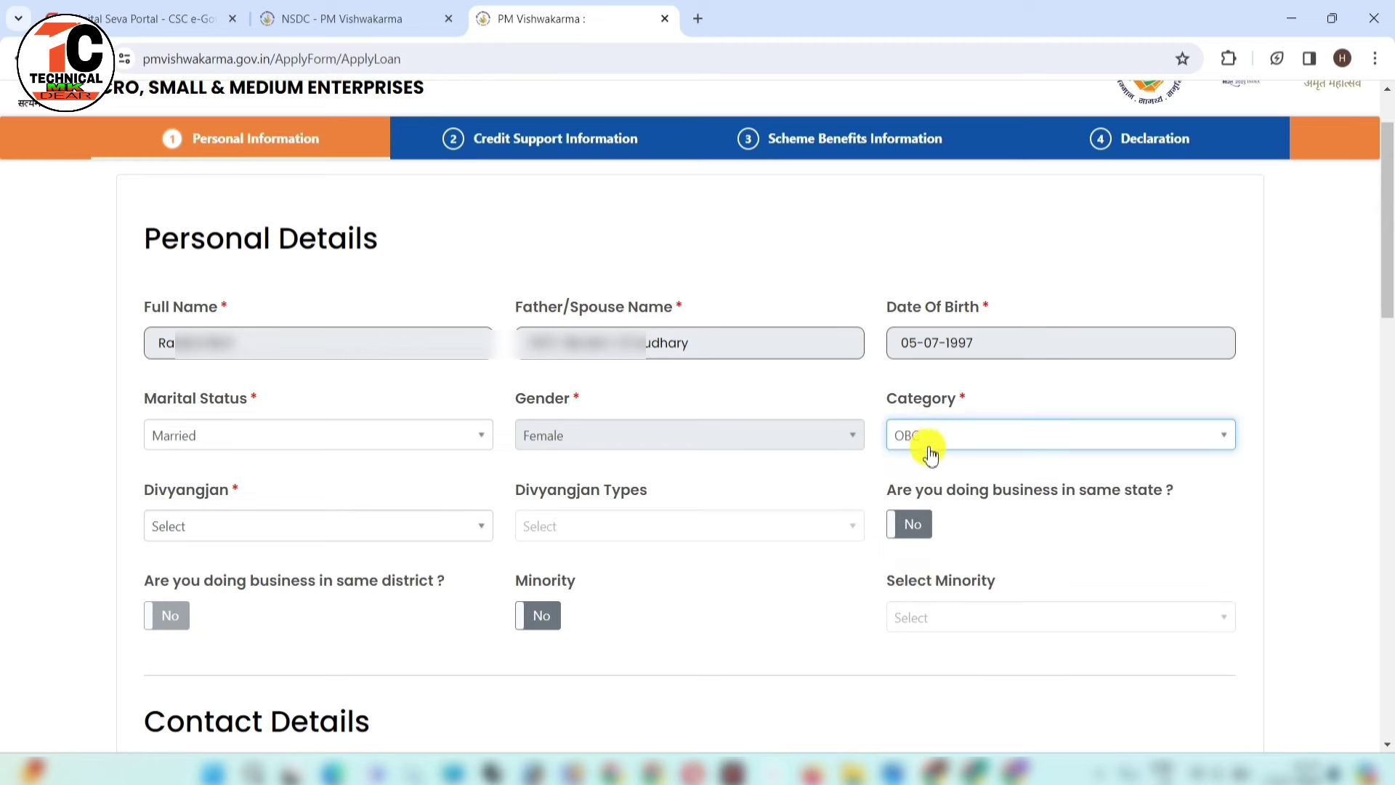
- Set Divyangjan to No in the personal details
left_click(276, 527)
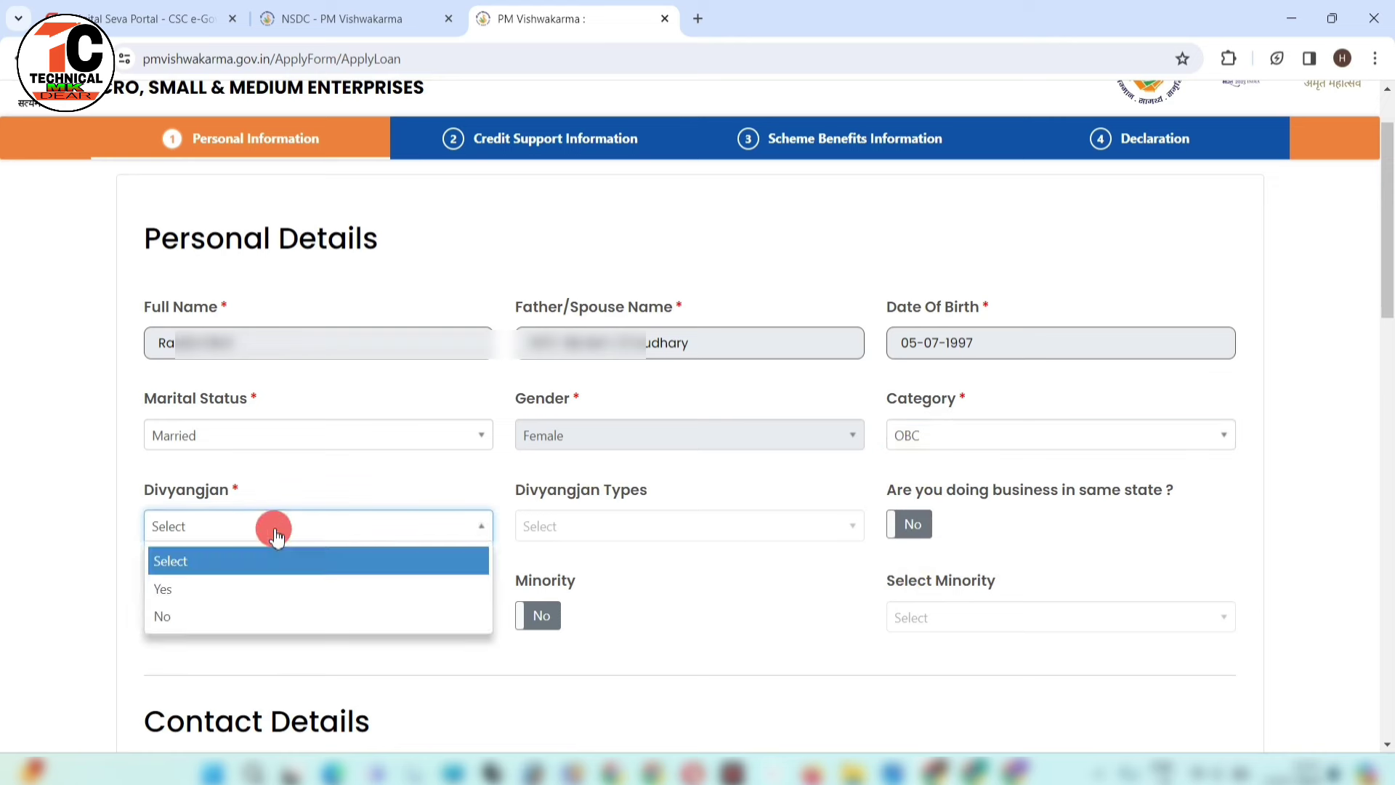
left_click(276, 527)
left_click(276, 527)
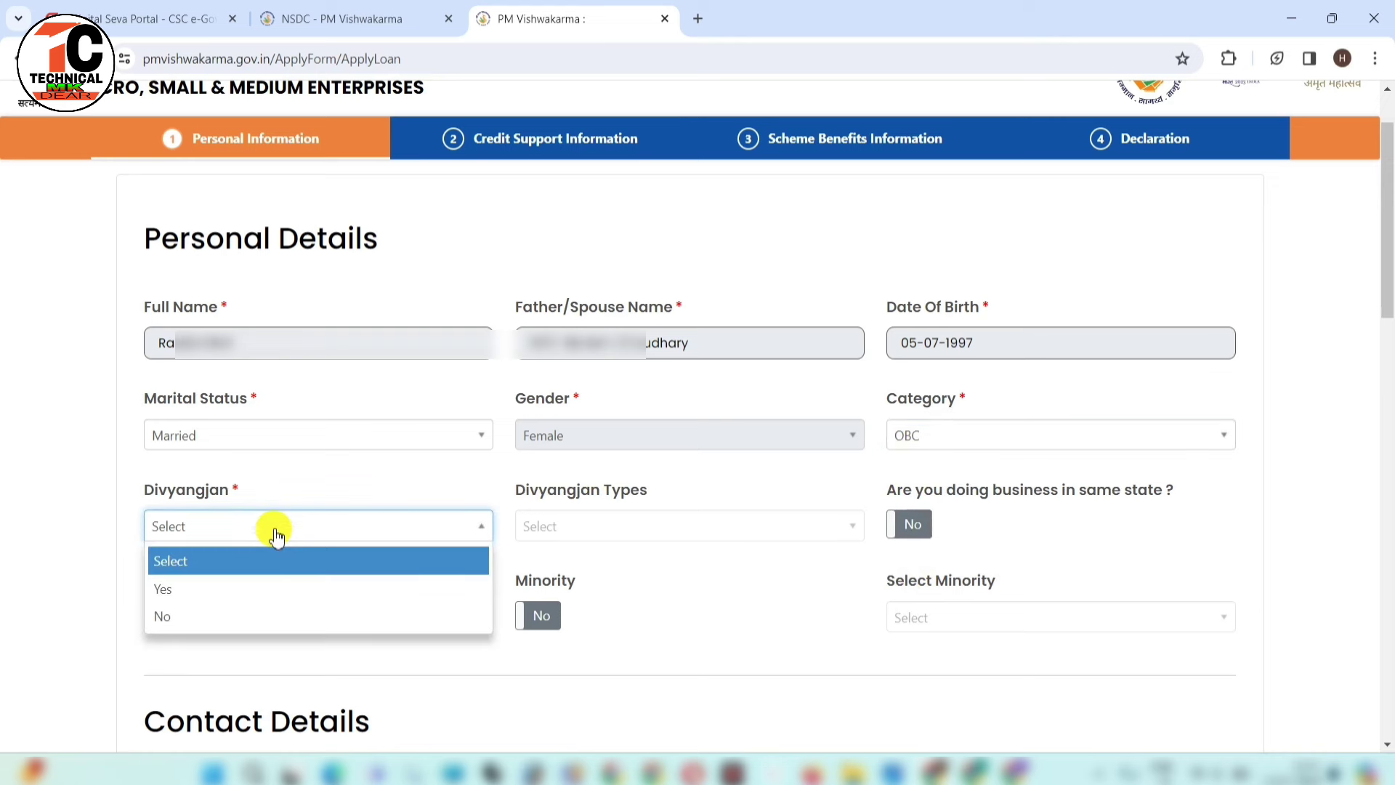
left_click(256, 614)
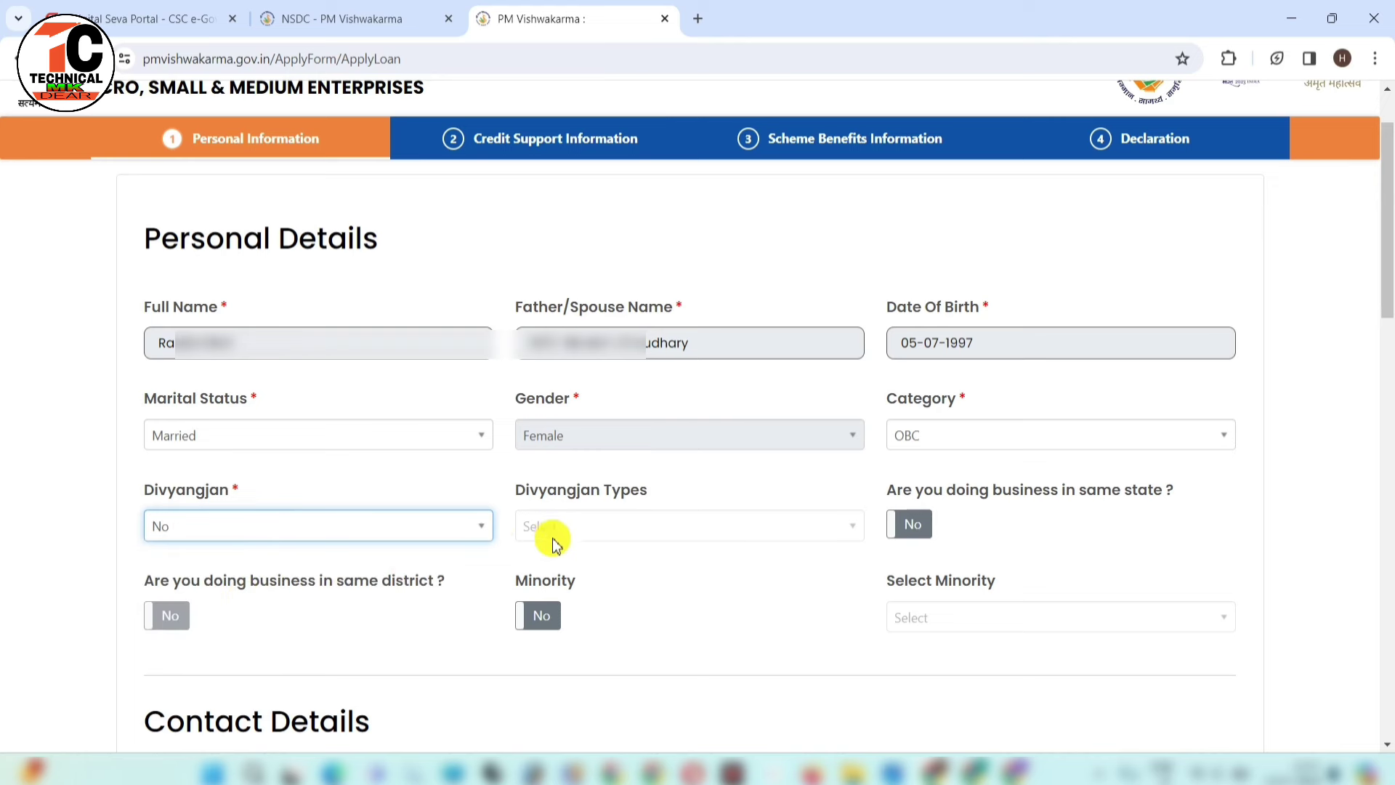
- Switch Divyangjan to Yes and look through the selectable Divyangjan types
left_click(390, 528)
left_click(364, 589)
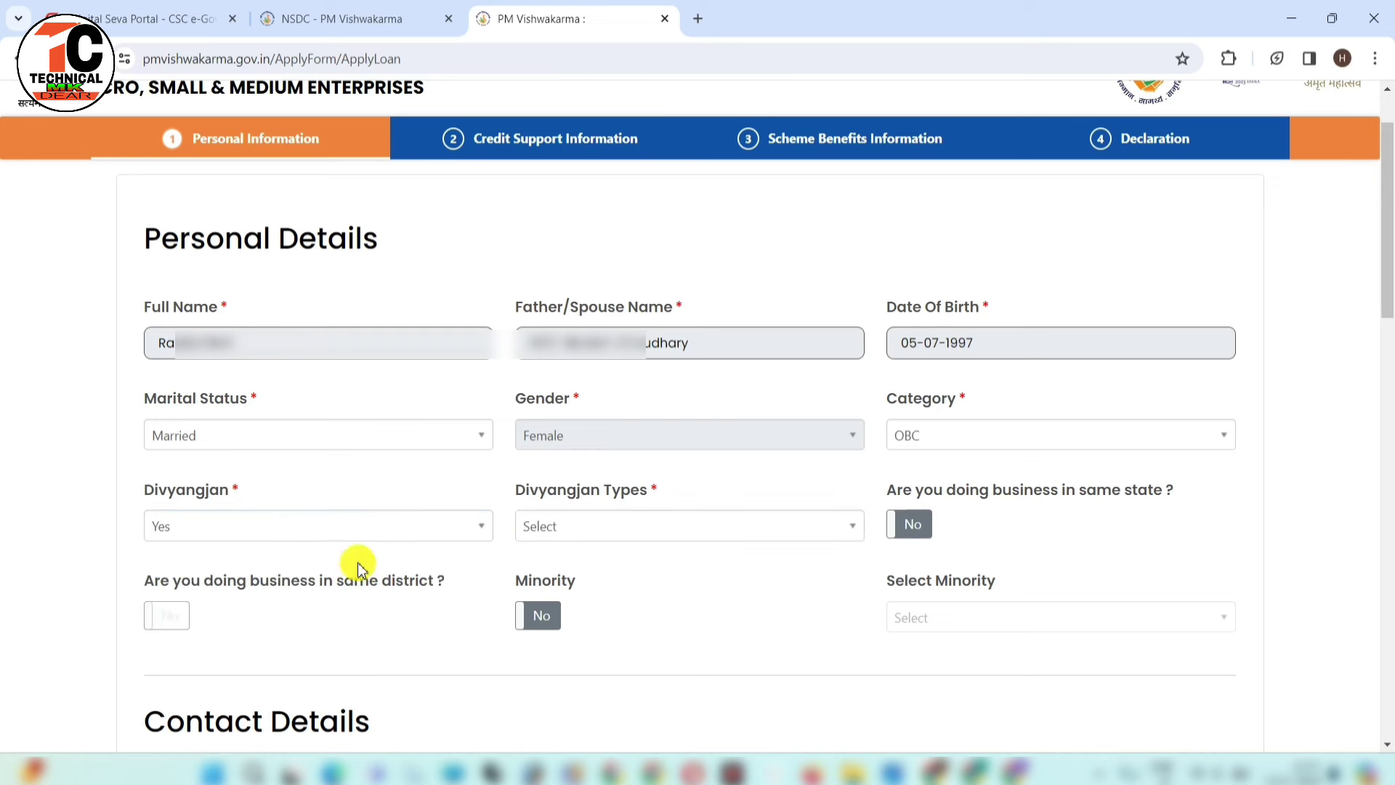
left_click(606, 536)
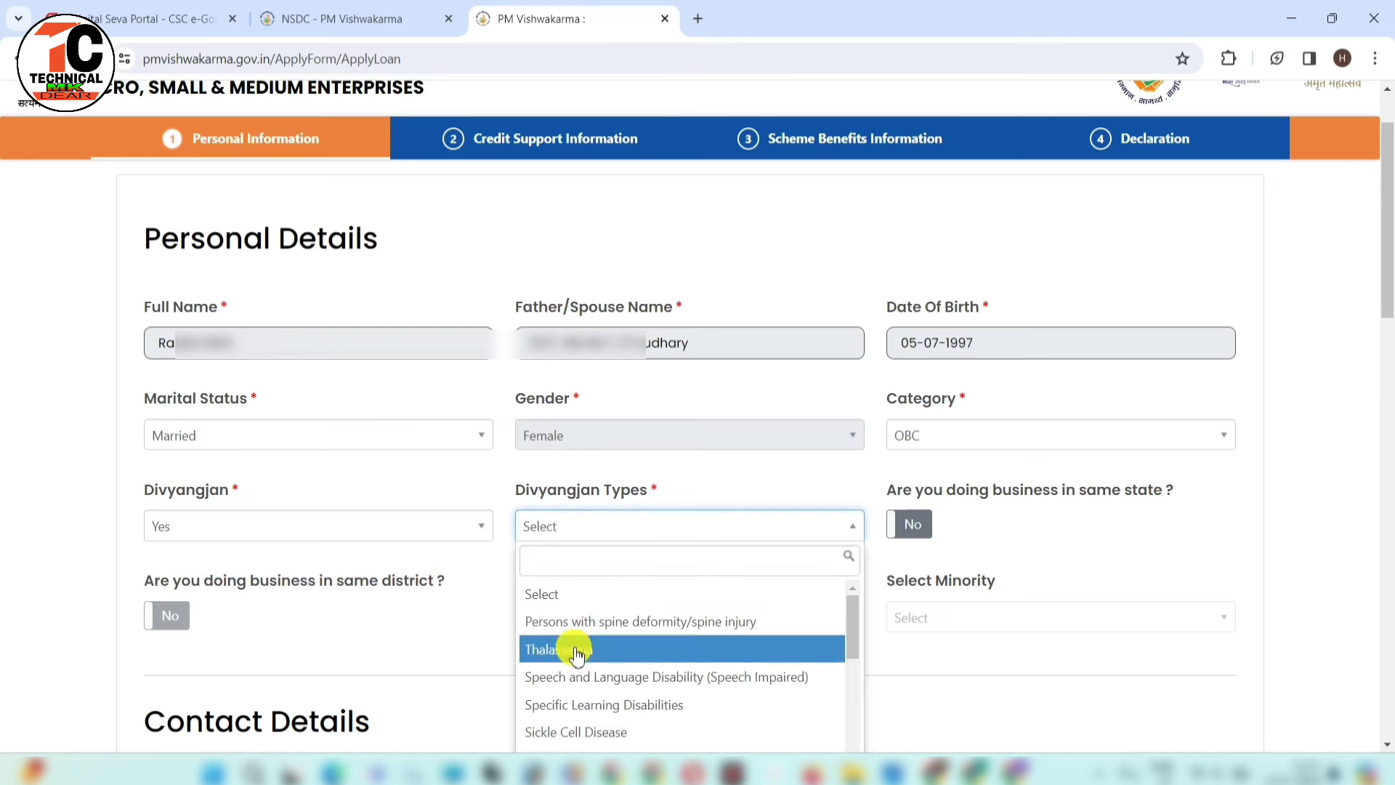
scroll(579, 629, "down", 1)
scroll(578, 631, "down", 2)
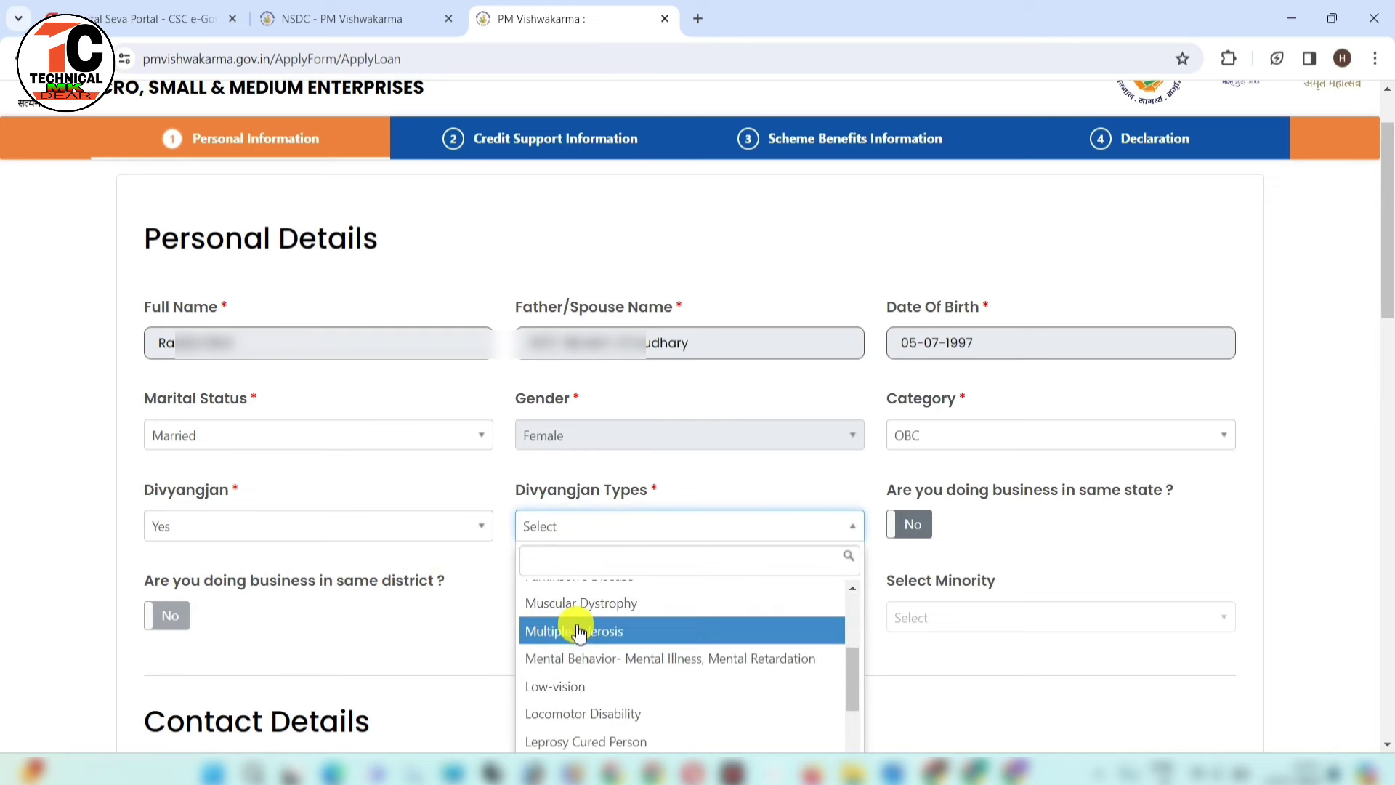
scroll(570, 708, "down", 2)
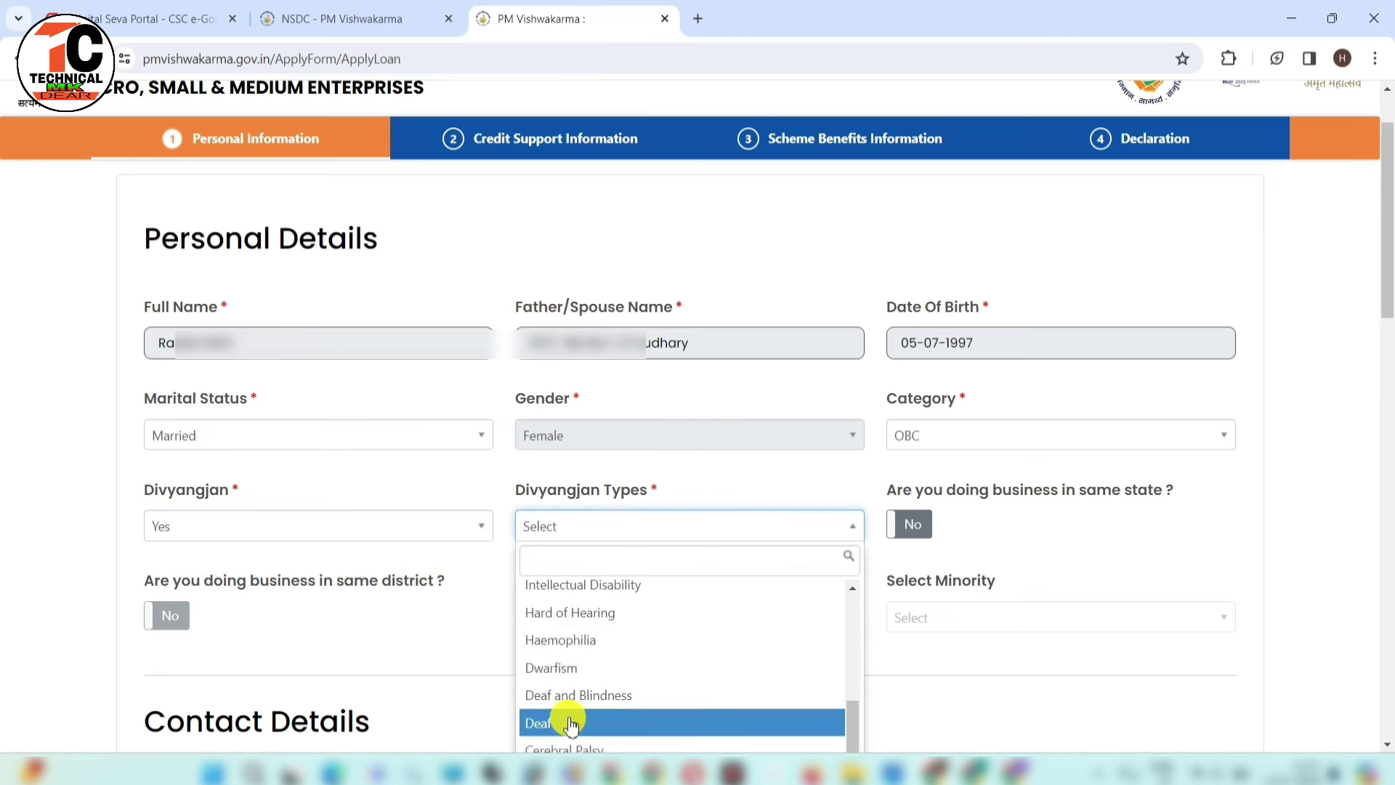
scroll(570, 716, "down", 1)
scroll(569, 625, "up", 6)
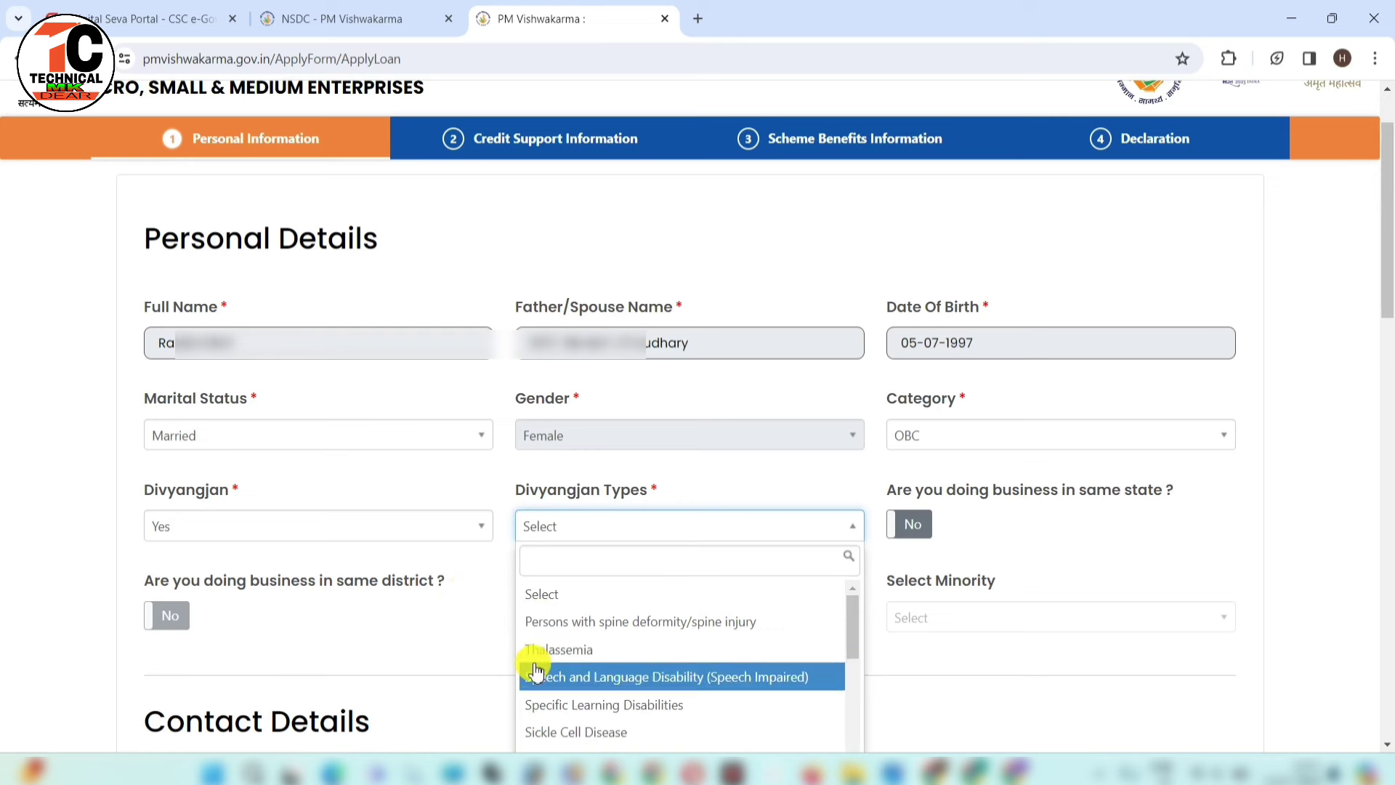
scroll(536, 663, "down", 5)
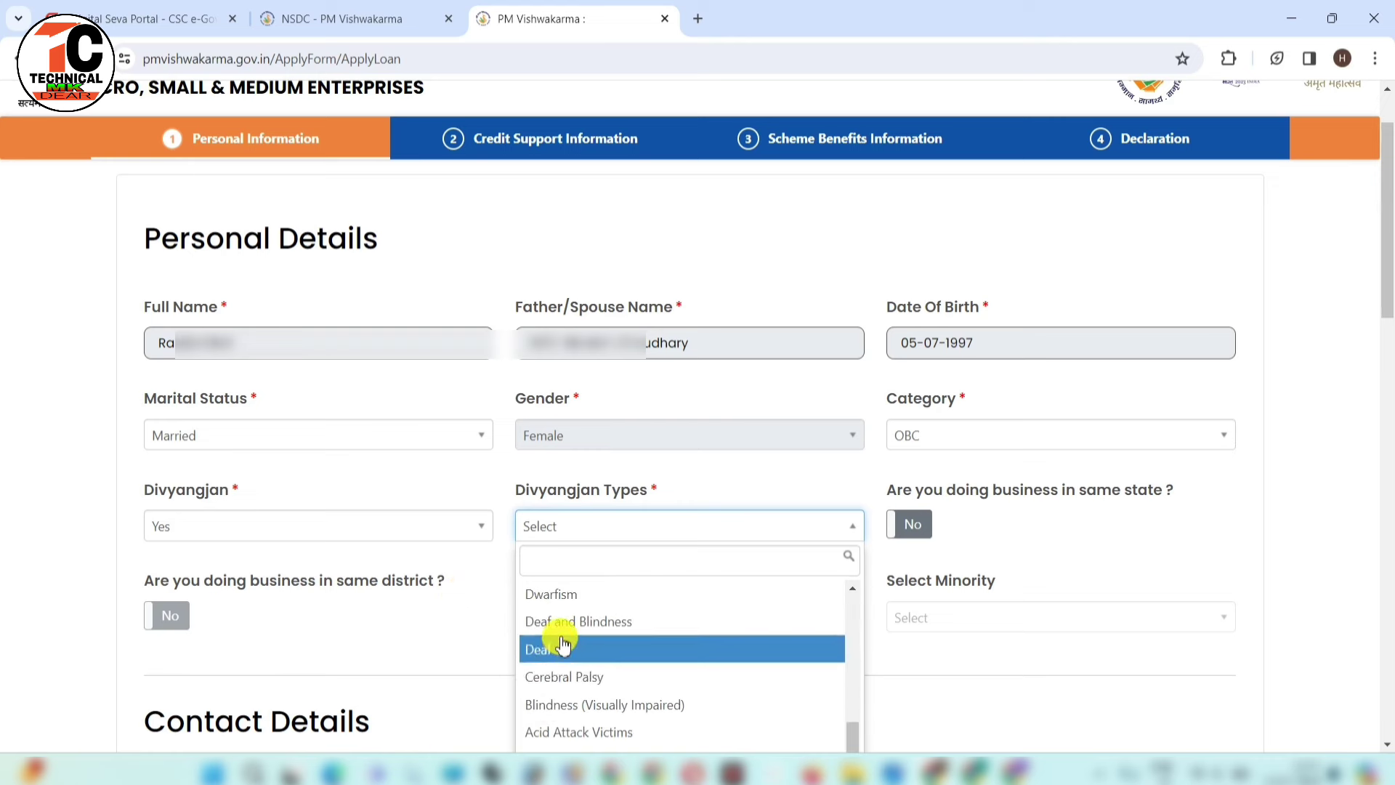
scroll(557, 636, "up", 4)
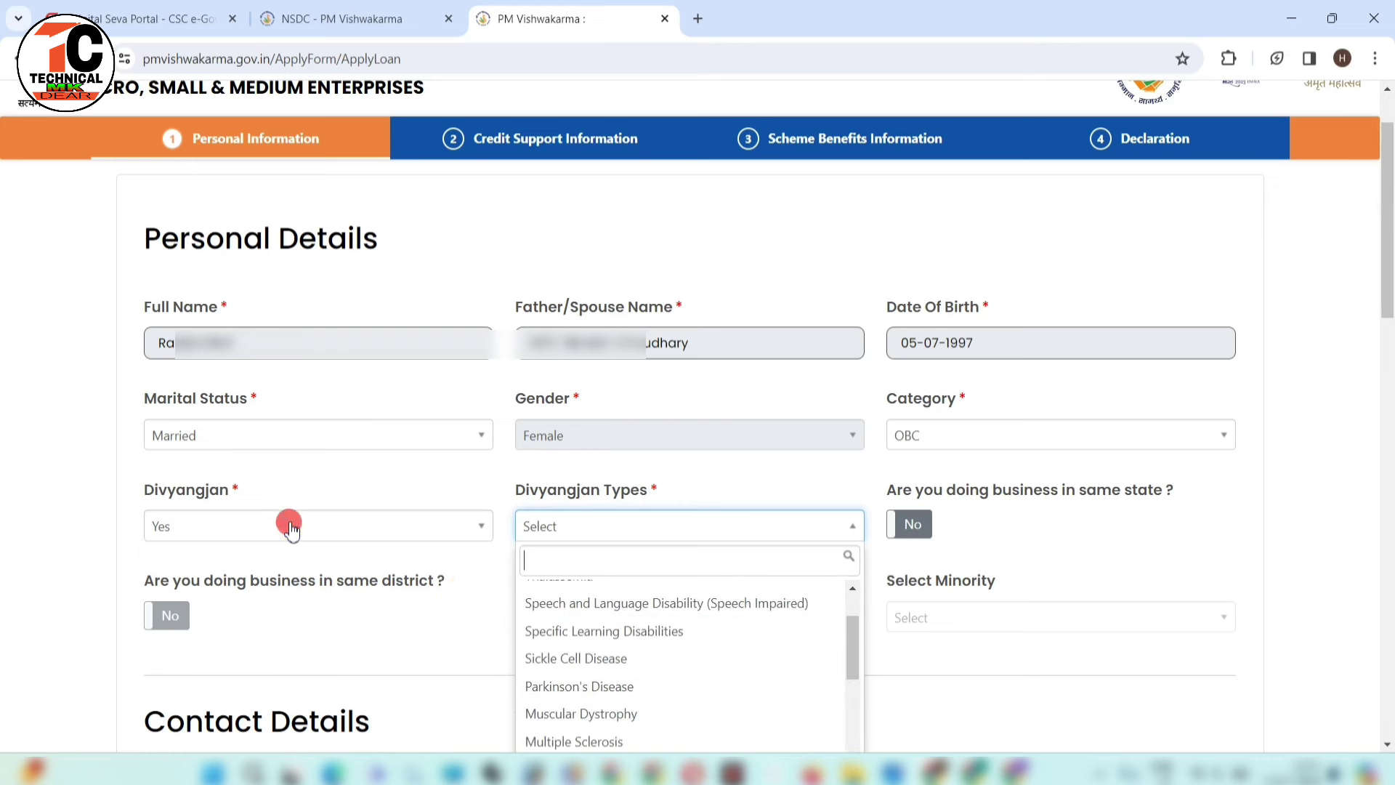
- Return Divyangjan to No without choosing a Divyangjan type
left_click(273, 539)
left_click(284, 537)
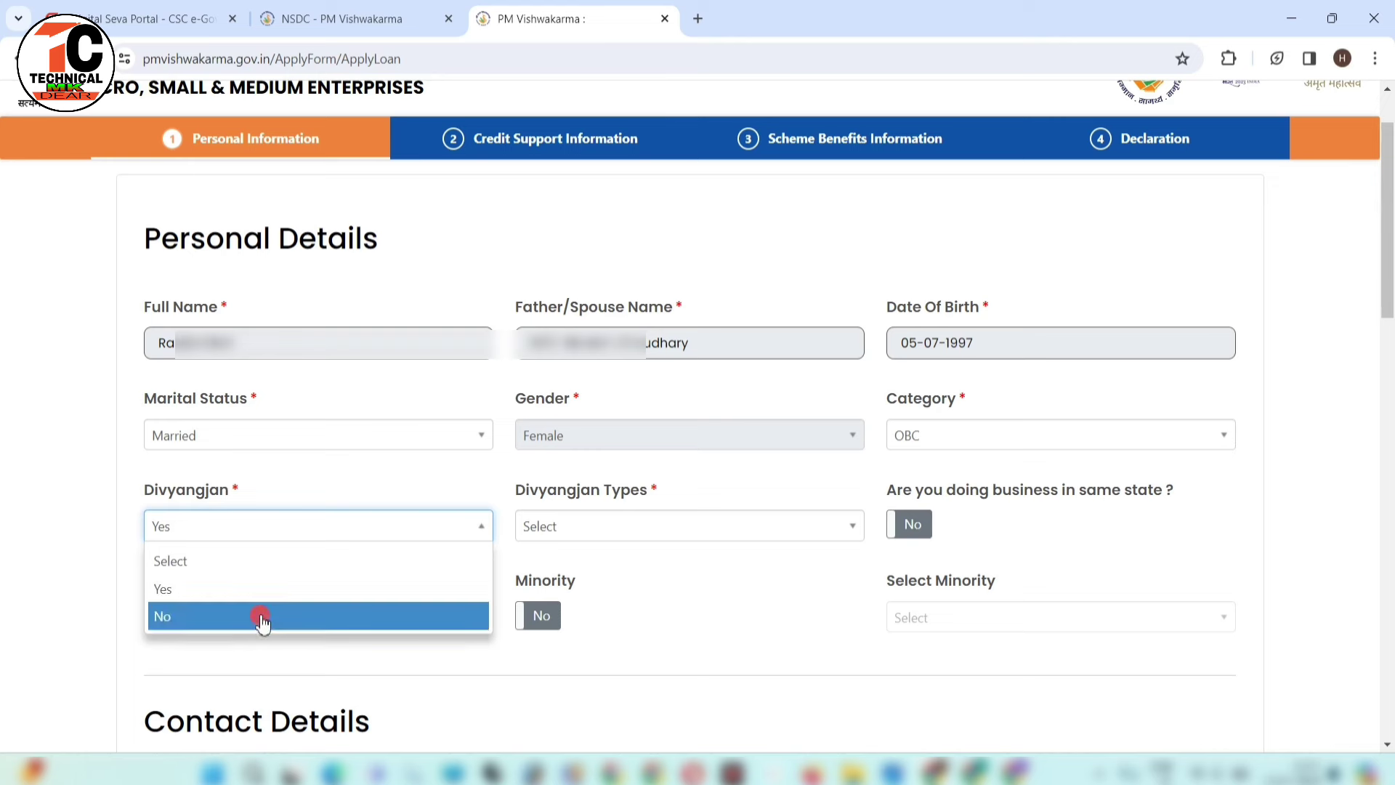
left_click(263, 616)
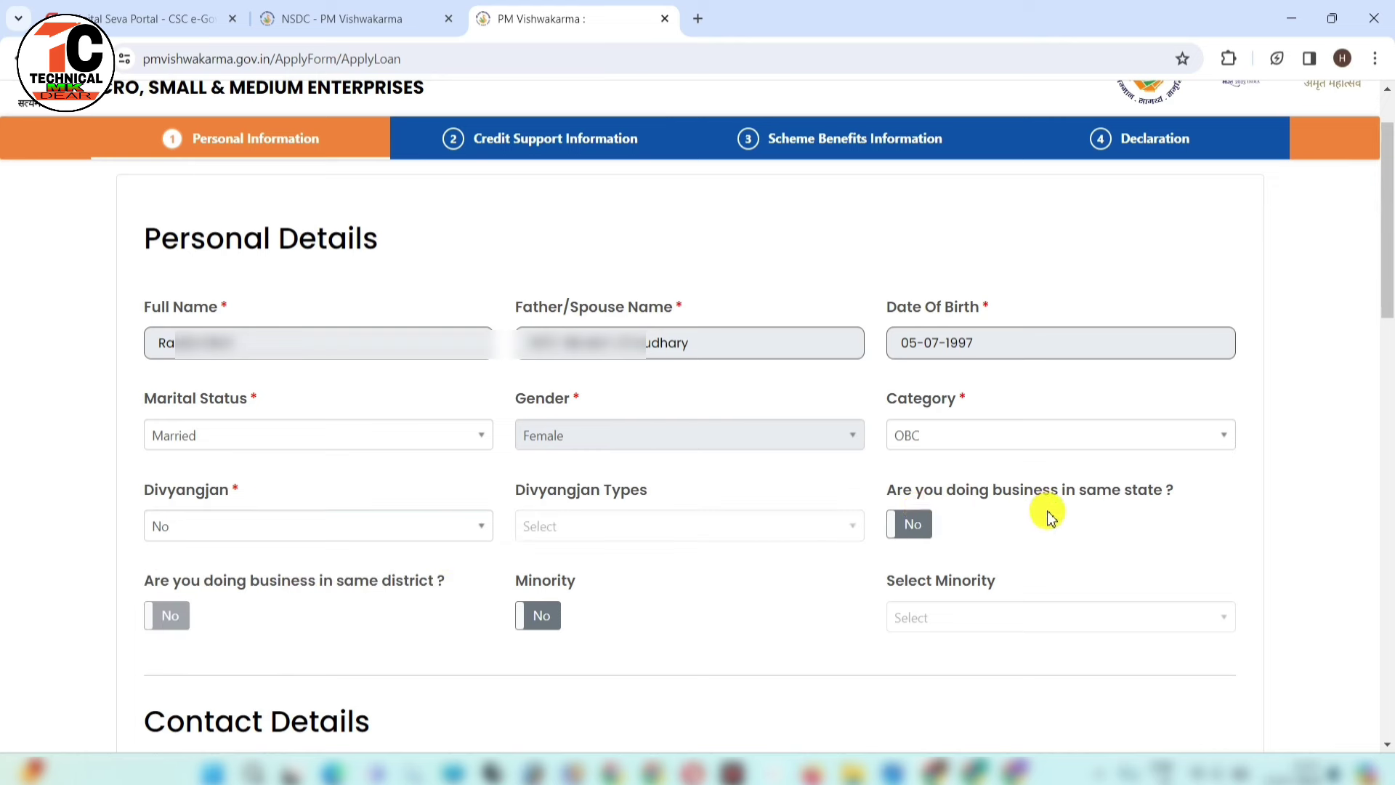
- Answer Yes to doing business in the same state and in the same district
left_click(908, 527)
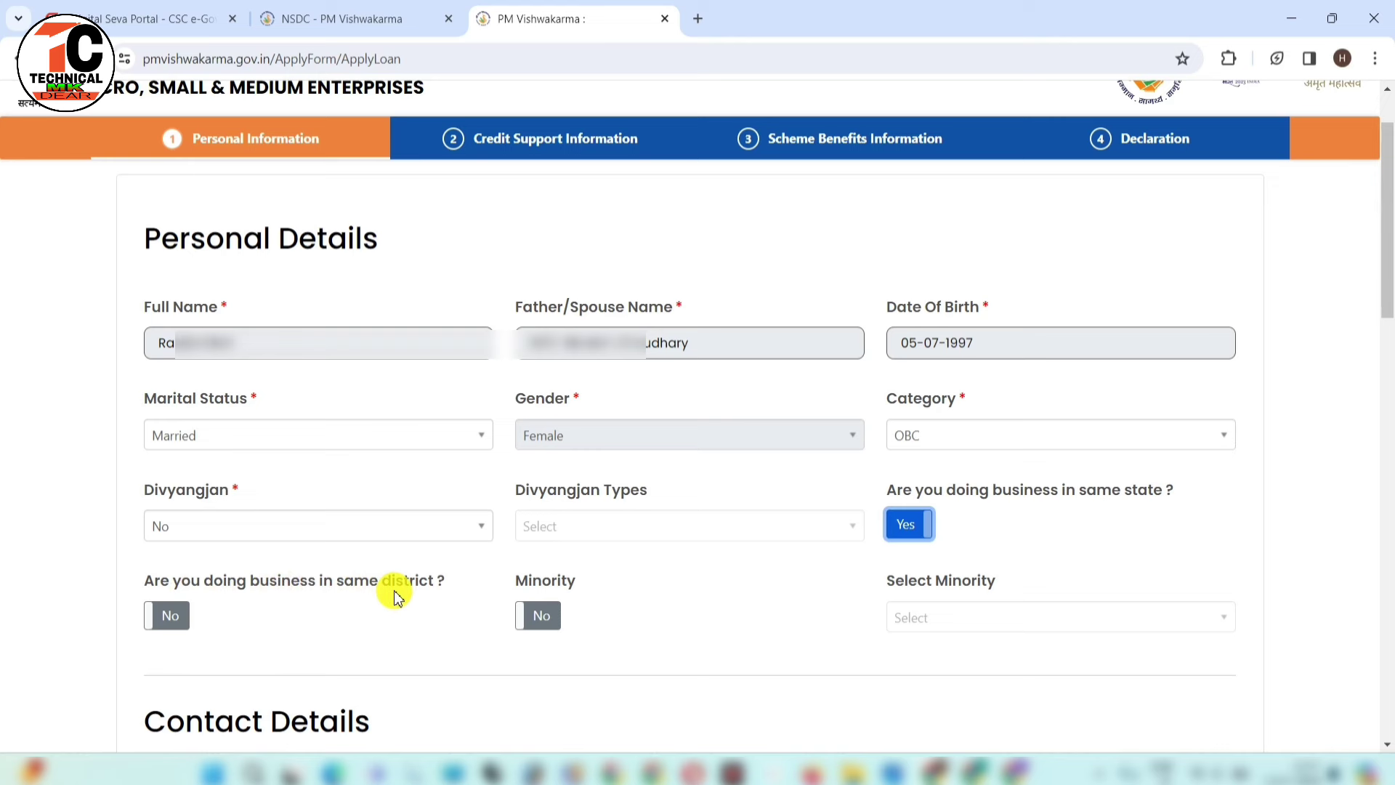
left_click(172, 619)
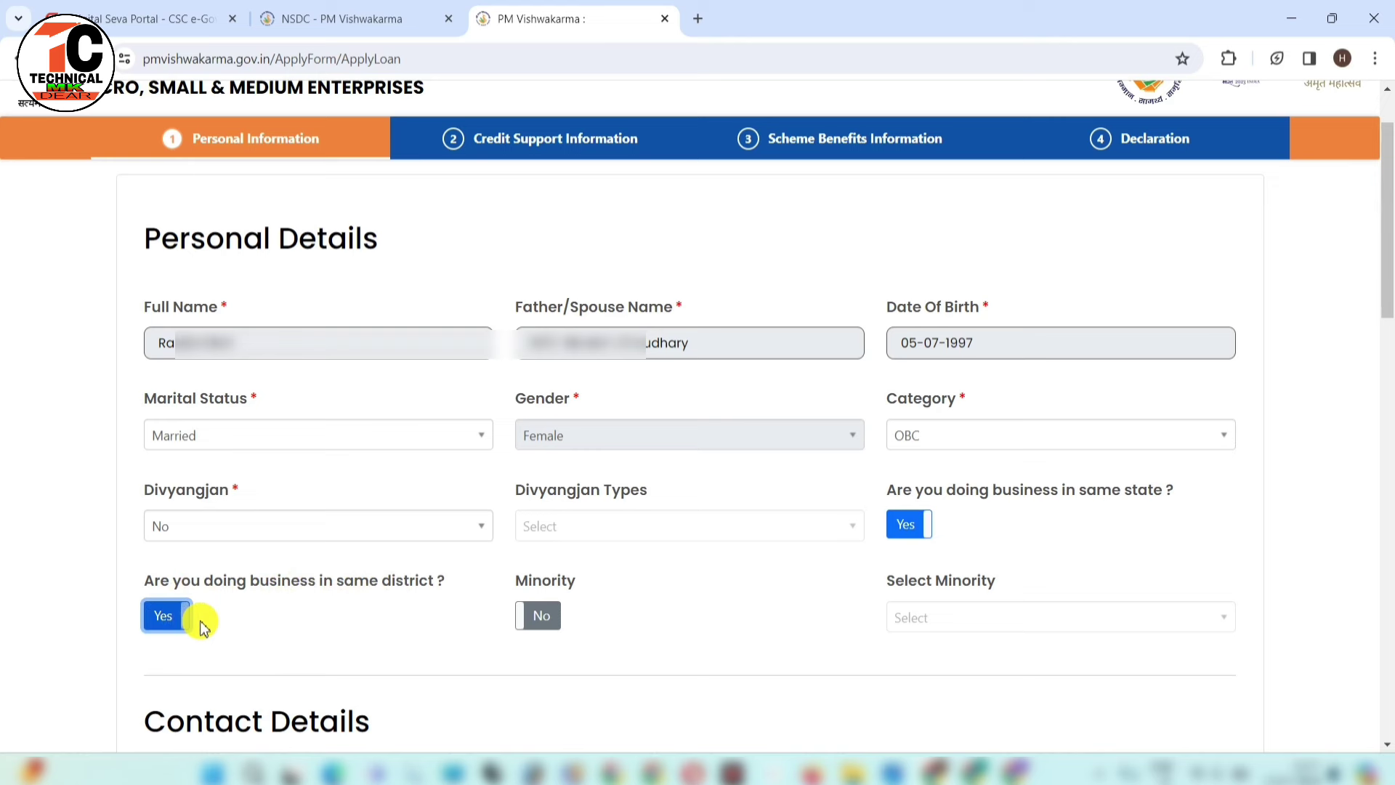
- Switch Minority to Yes, view the selectable minority groups, and switch Minority back to No
left_click(531, 618)
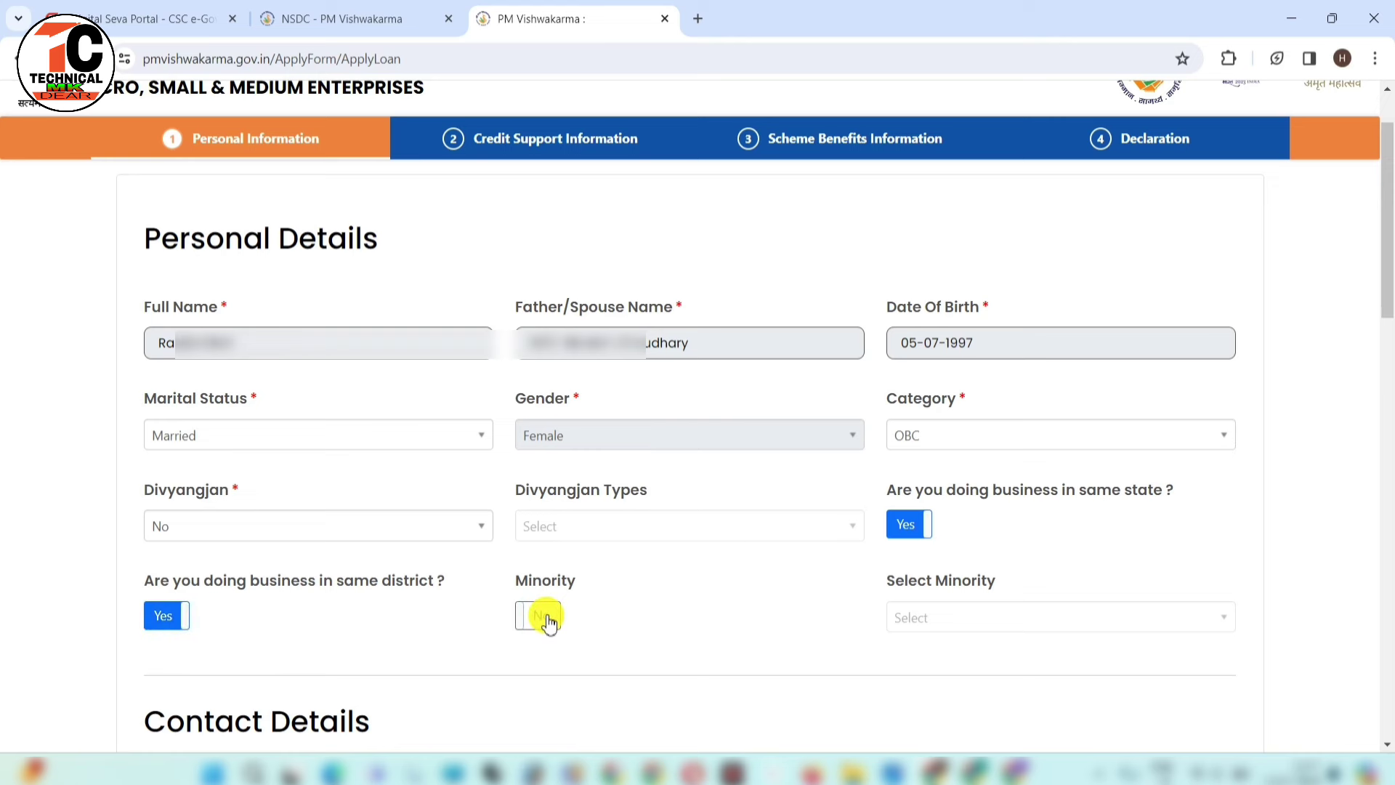
left_click(549, 622)
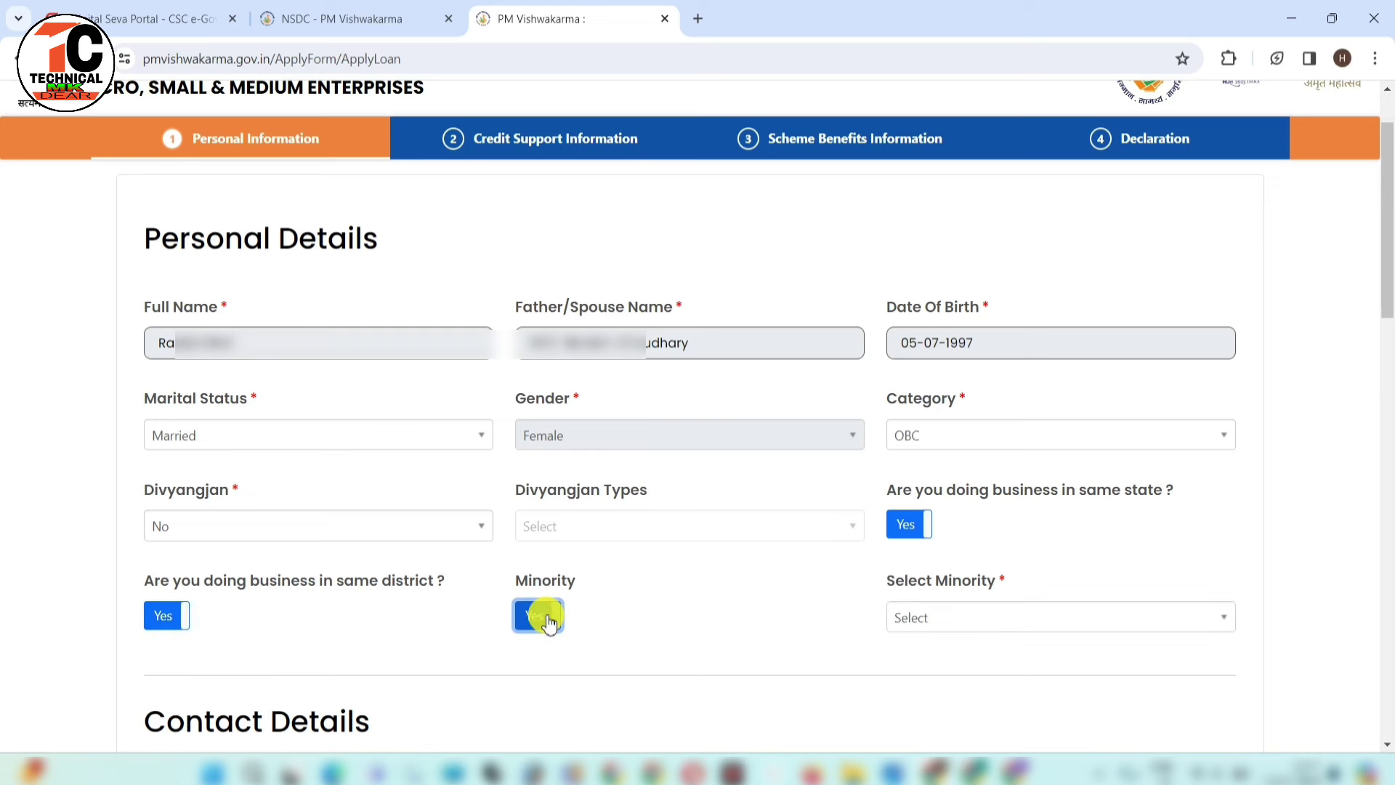
left_click(929, 622)
scroll(809, 654, "down", 2)
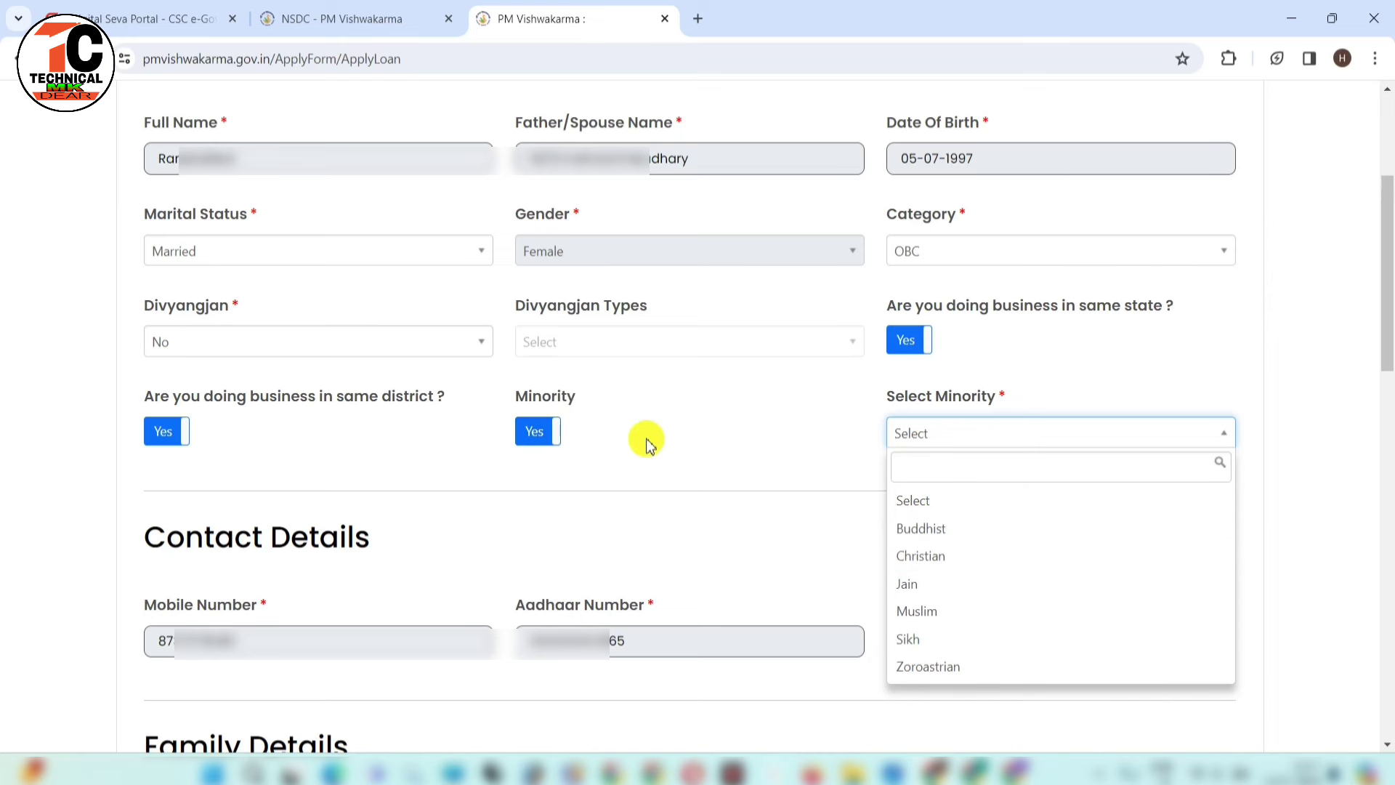
left_click(549, 434)
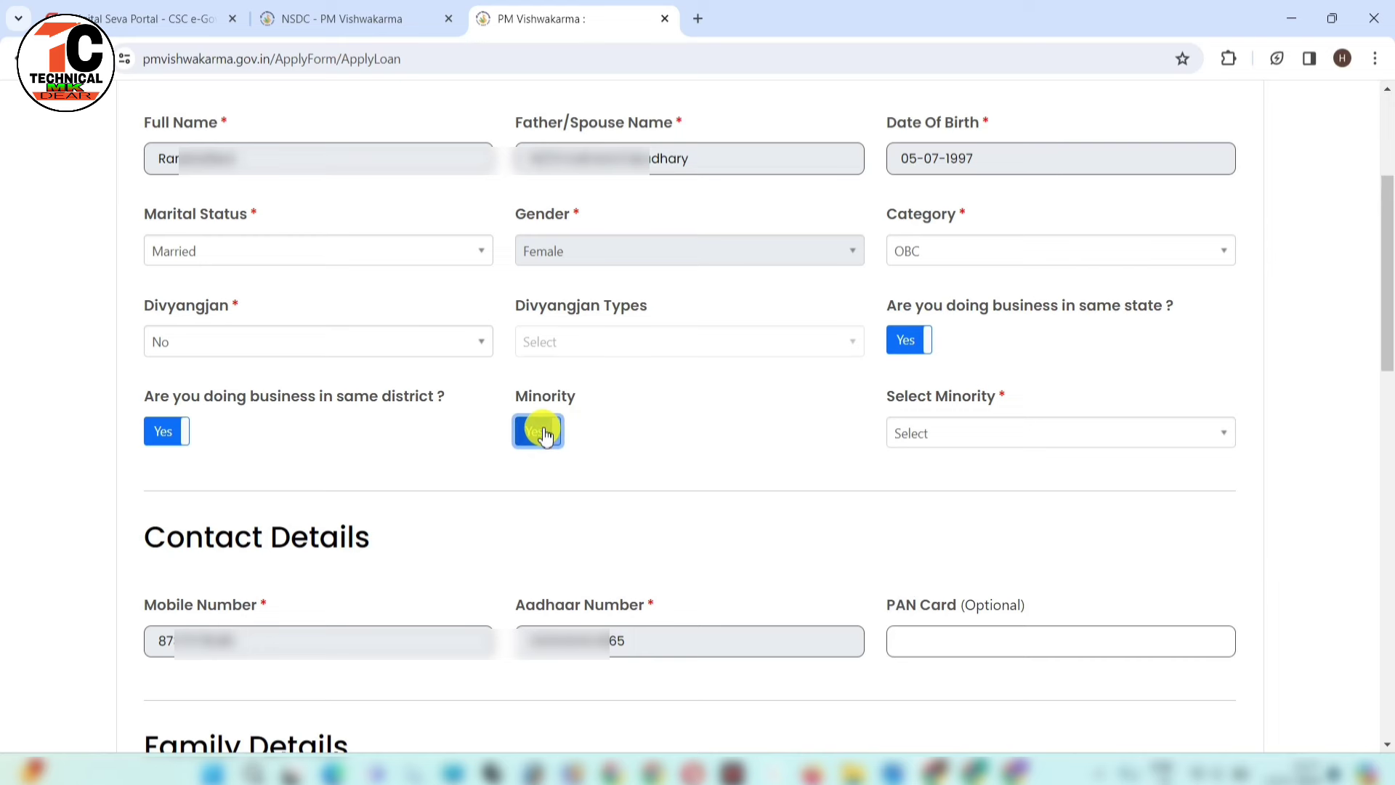
left_click(547, 435)
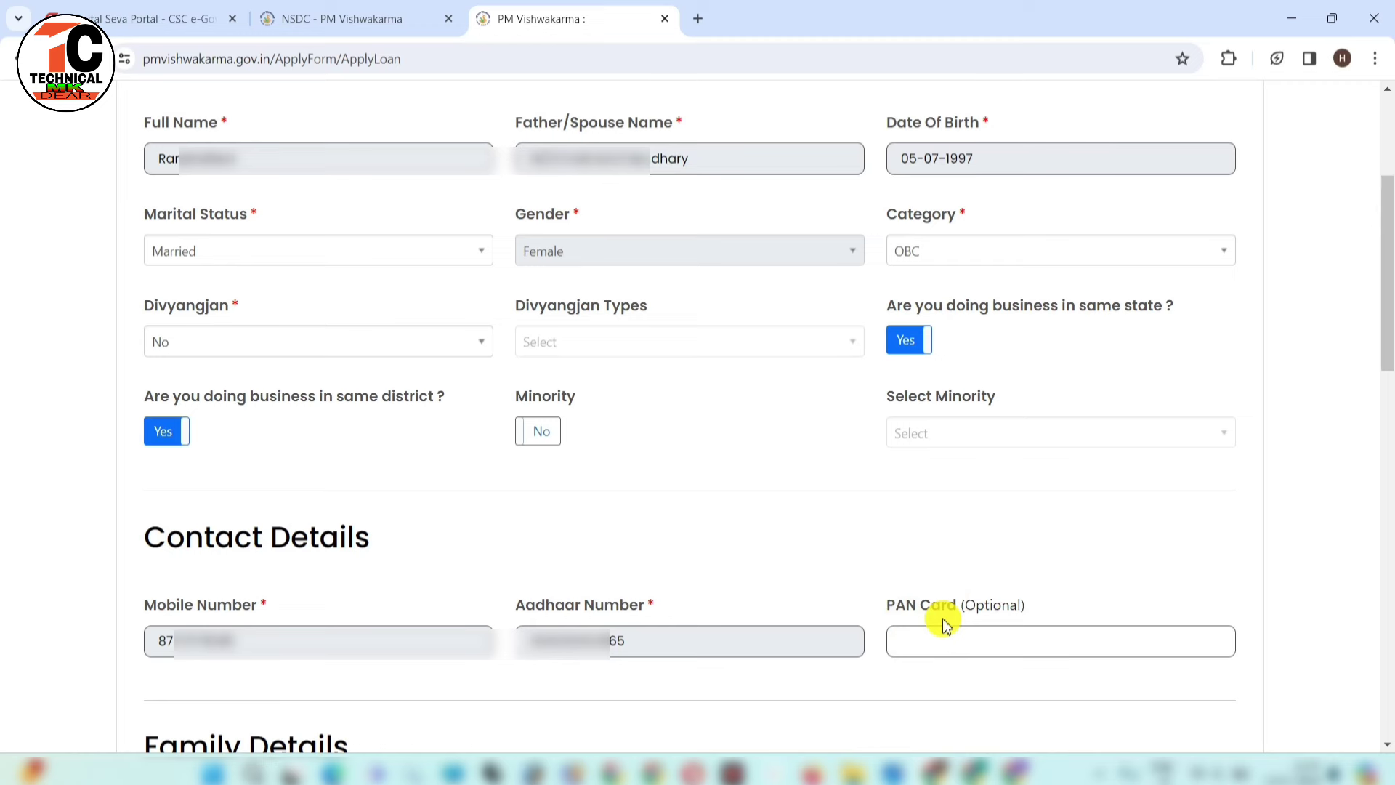
- Add a row to the family member details and set its relationship to SELF
scroll(586, 399, "down", 9)
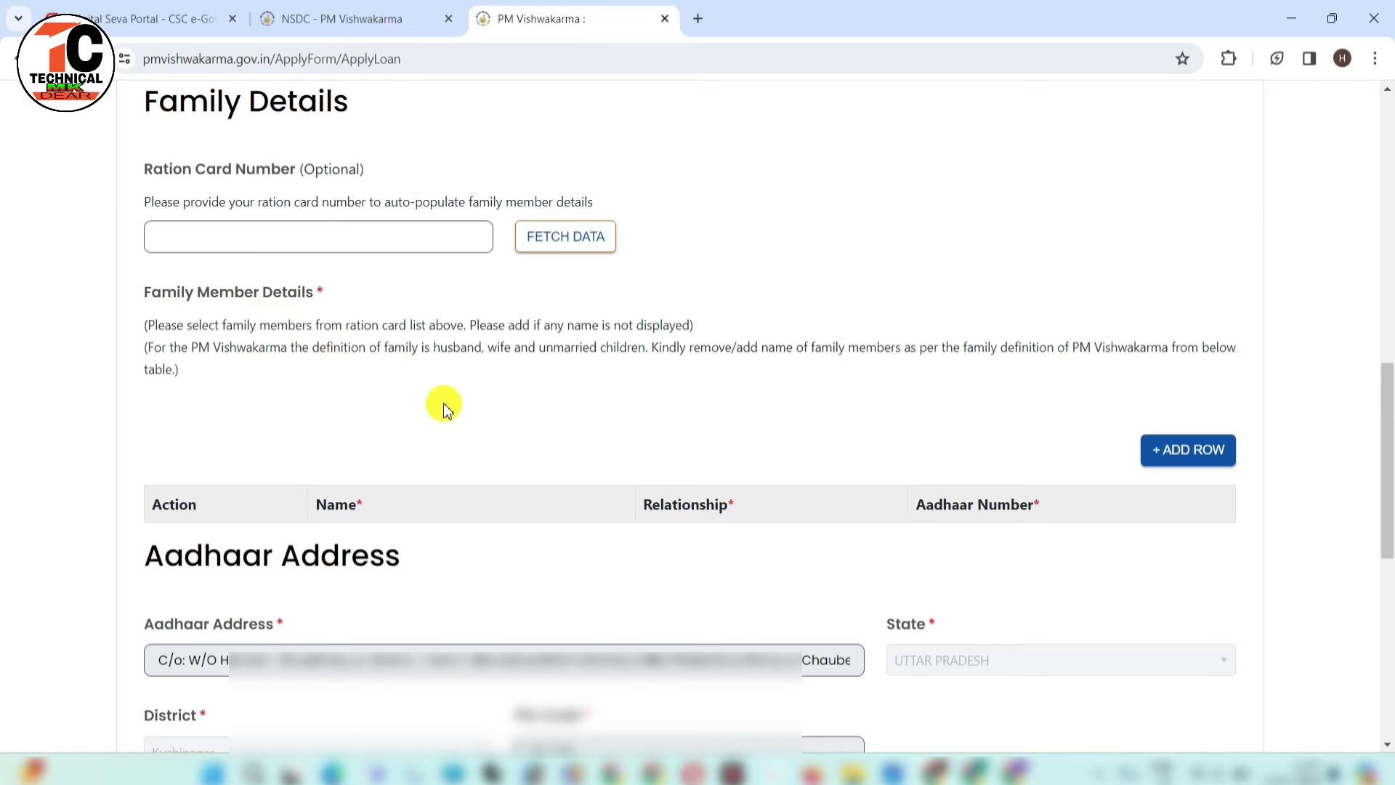
left_click(1167, 451)
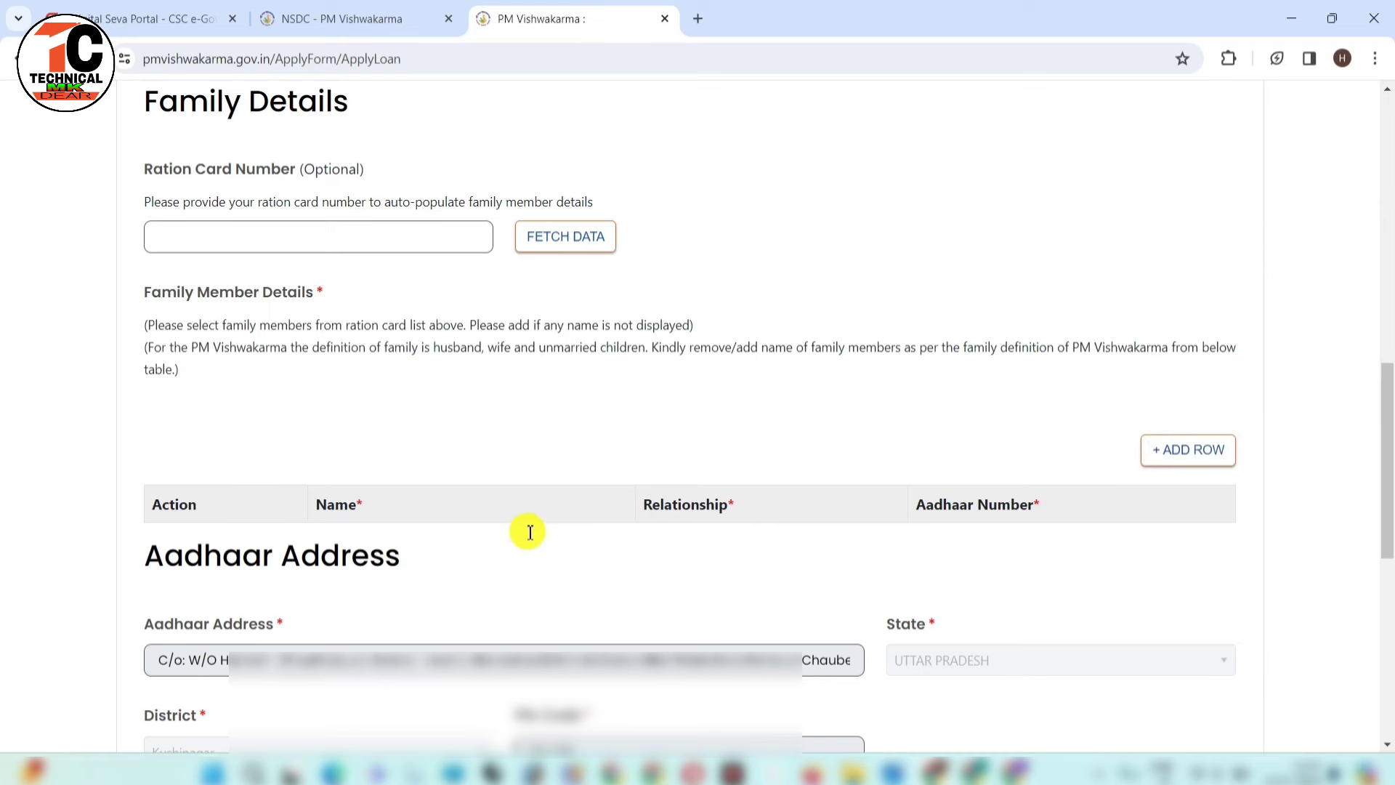
left_click(448, 550)
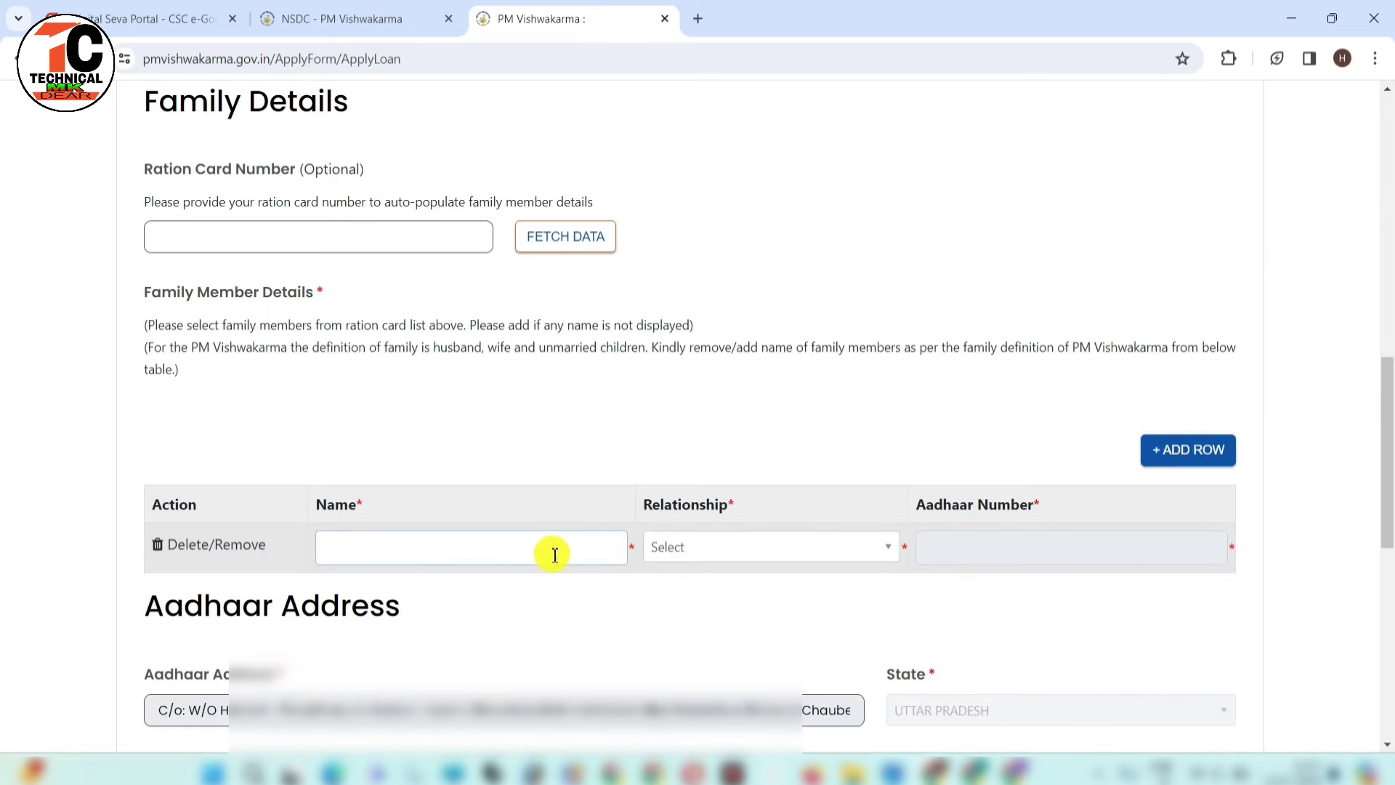
left_click(721, 554)
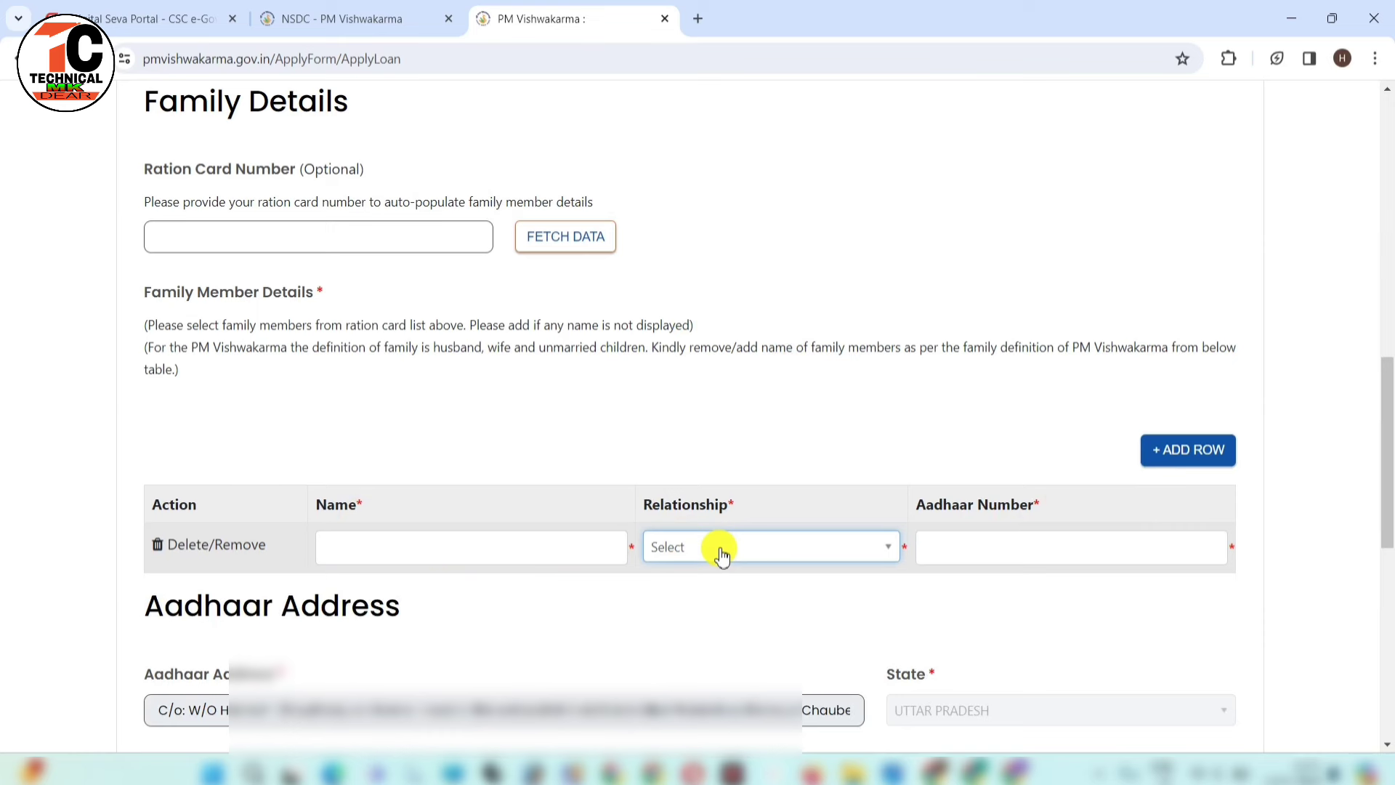
left_click(721, 553)
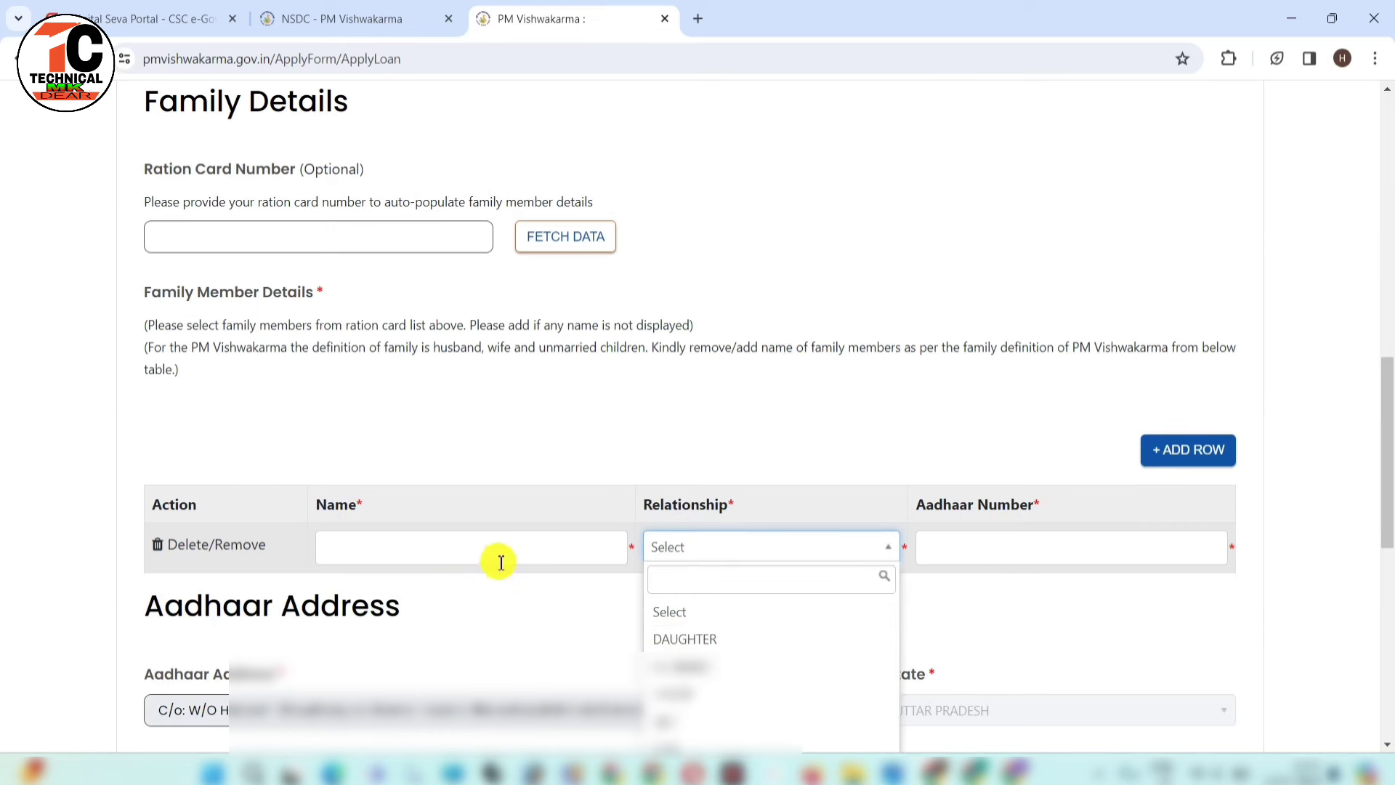
left_click(666, 722)
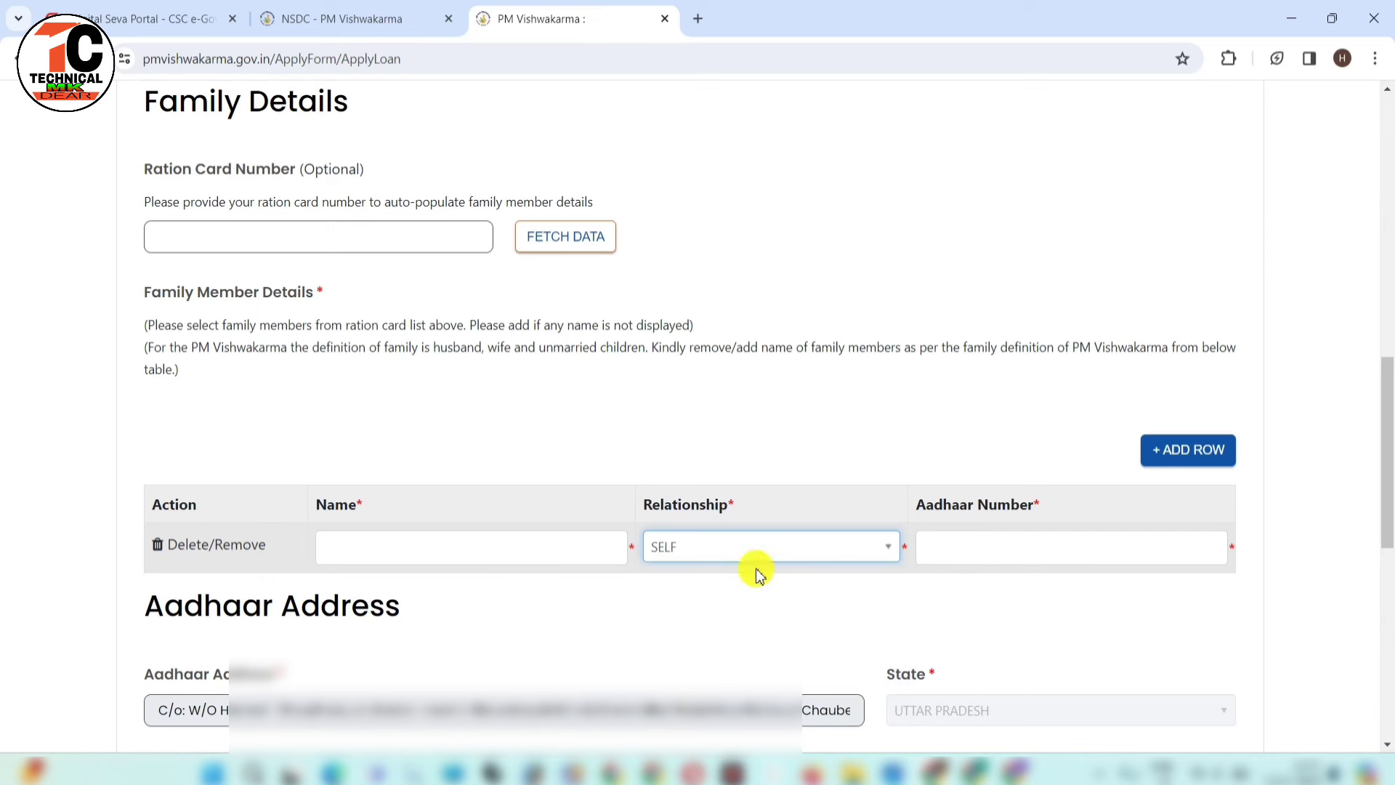
- Add a second family member row and set its relationship to HUSBAND
double_click(1174, 452)
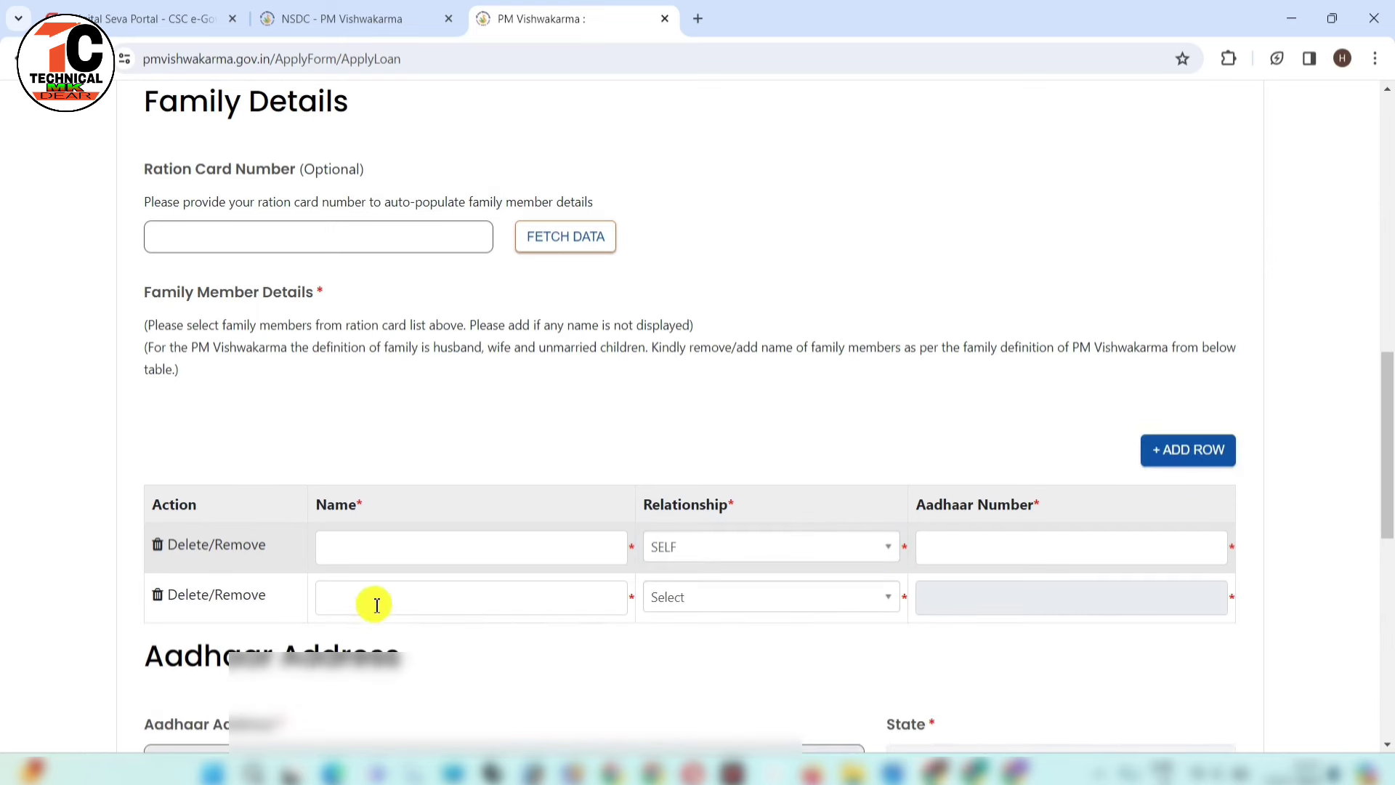
left_click(707, 609)
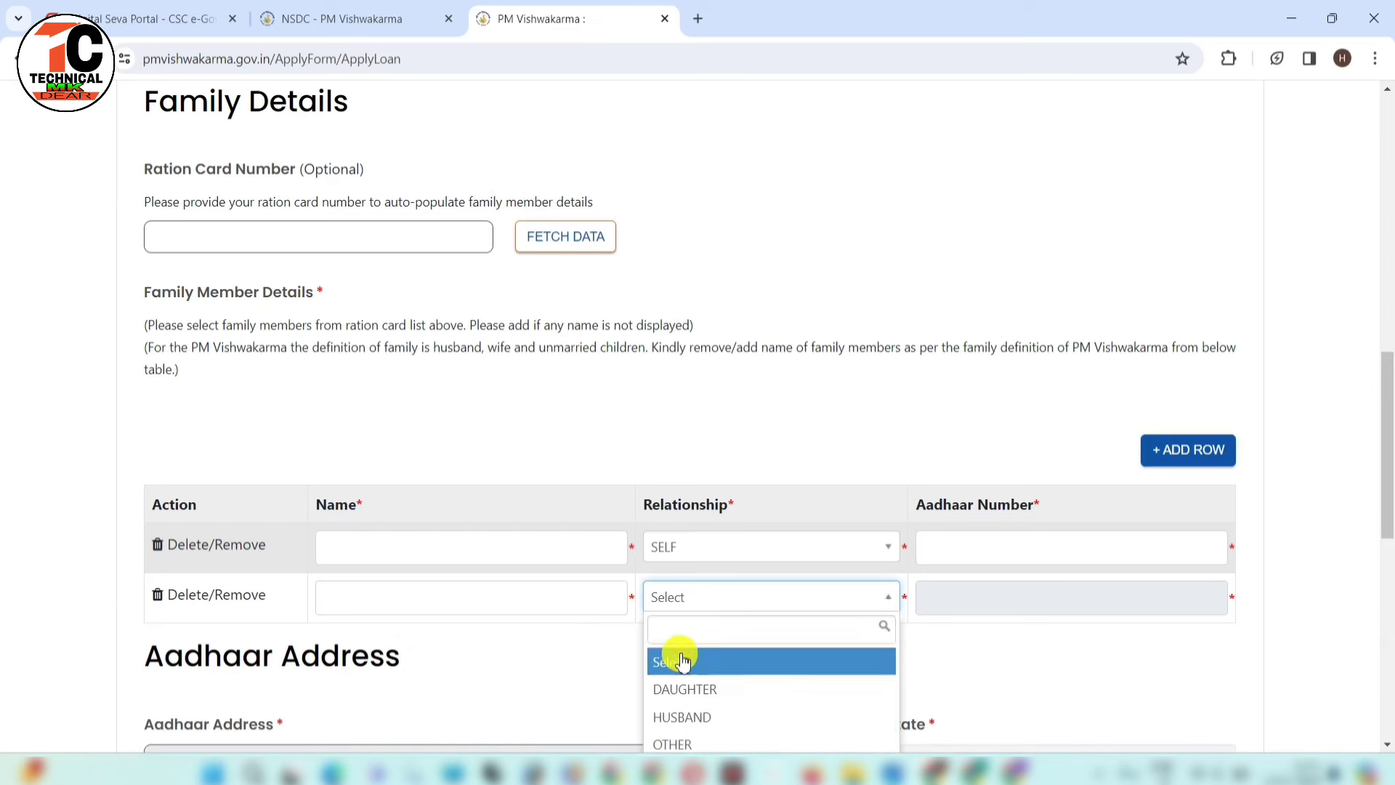
left_click(693, 723)
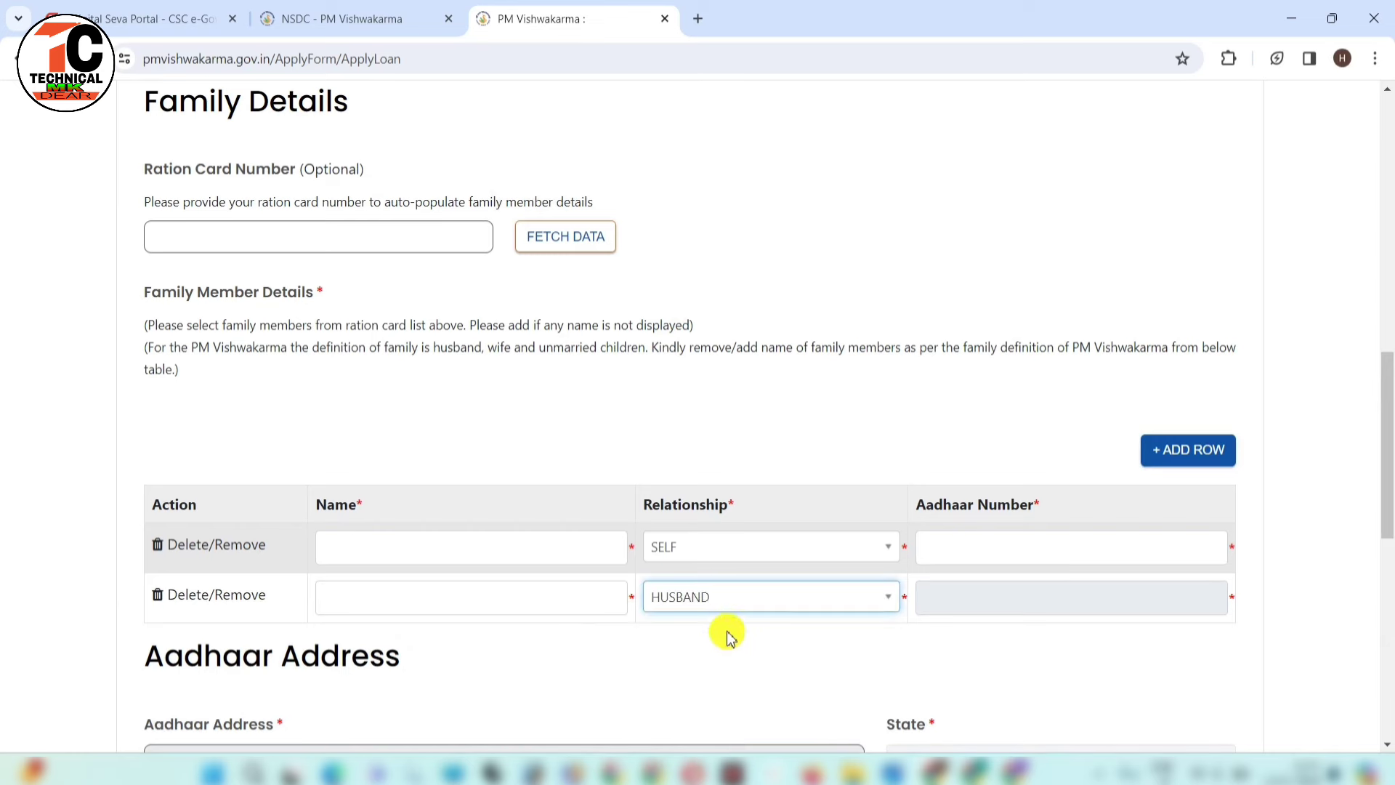
left_click(937, 602)
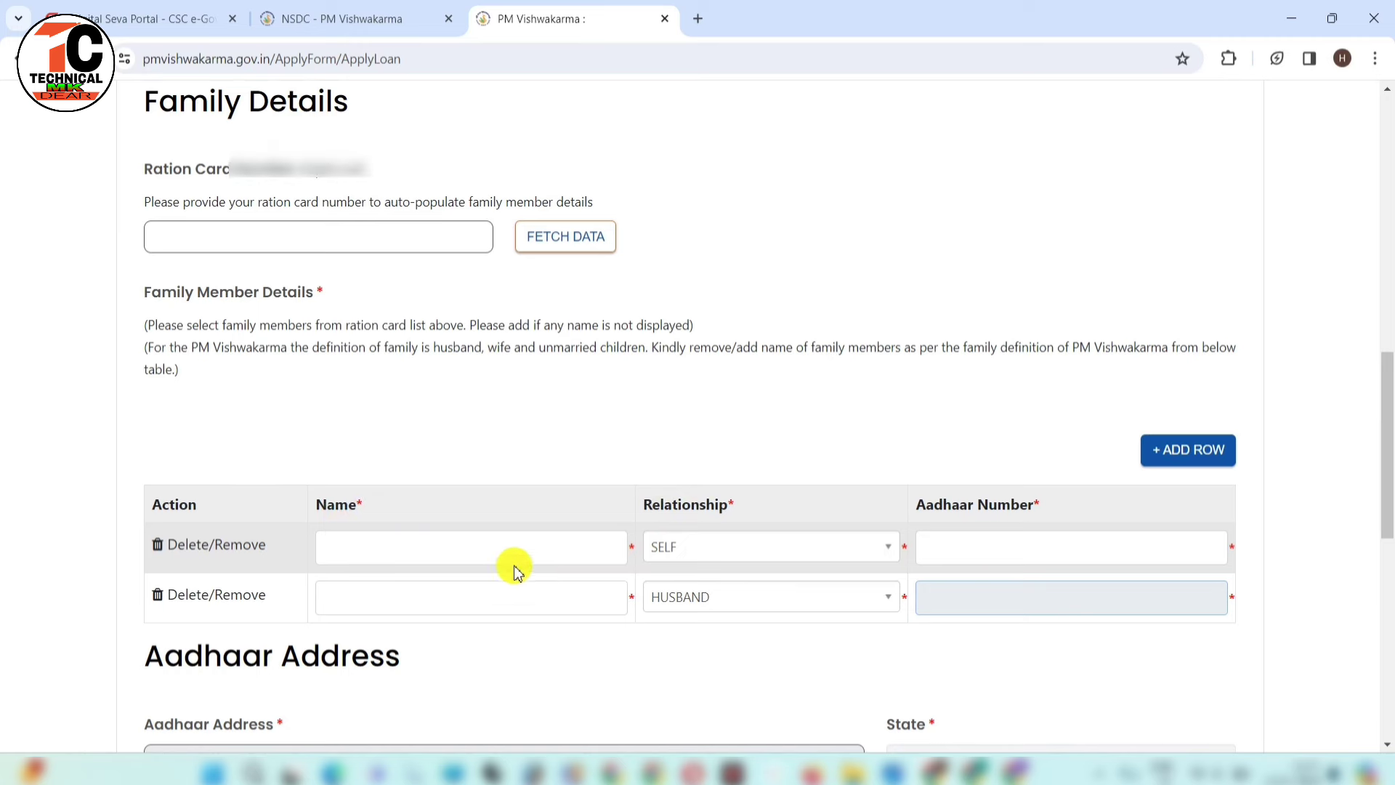
- View the extra fields for Other under Current Address and set it to Same as Aadhaar Address
scroll(514, 564, "down", 8)
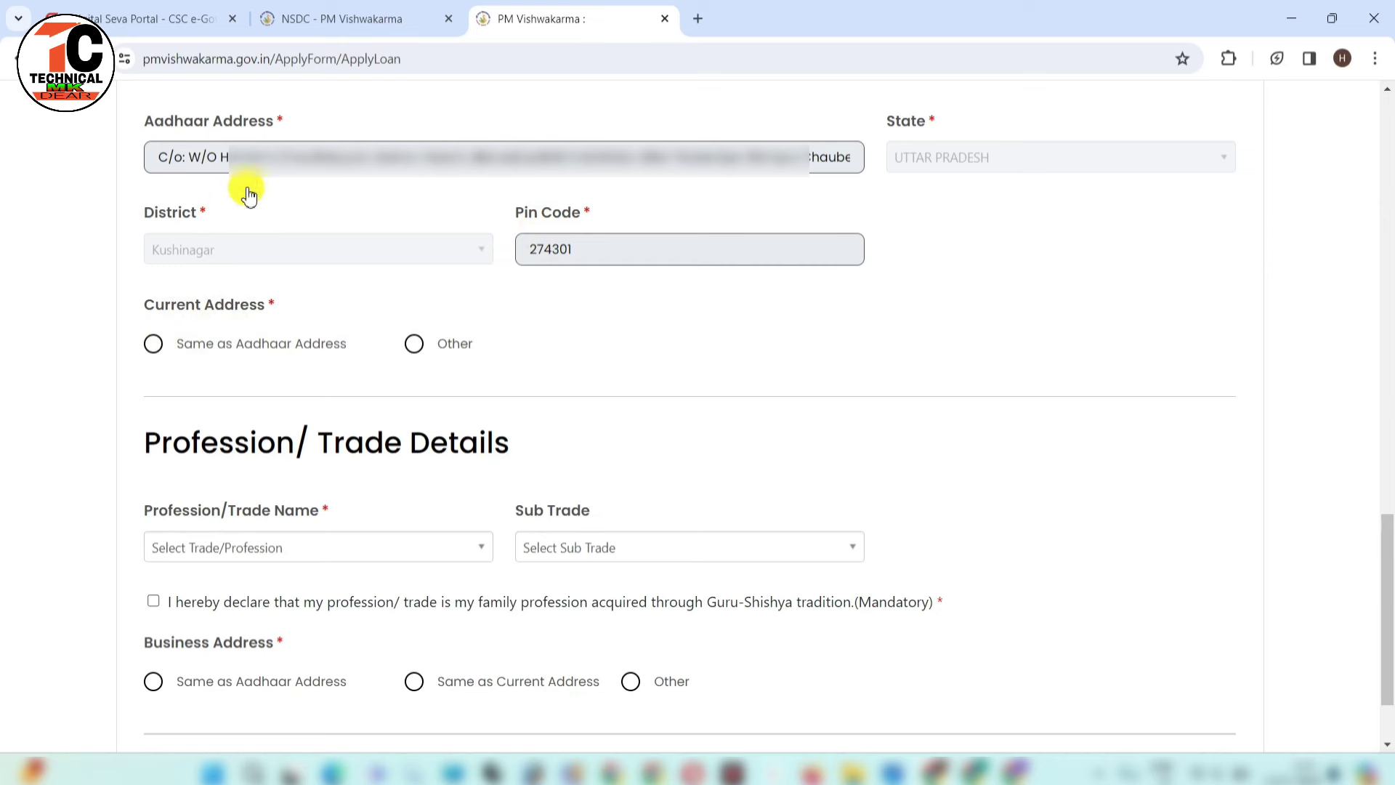
left_click(198, 343)
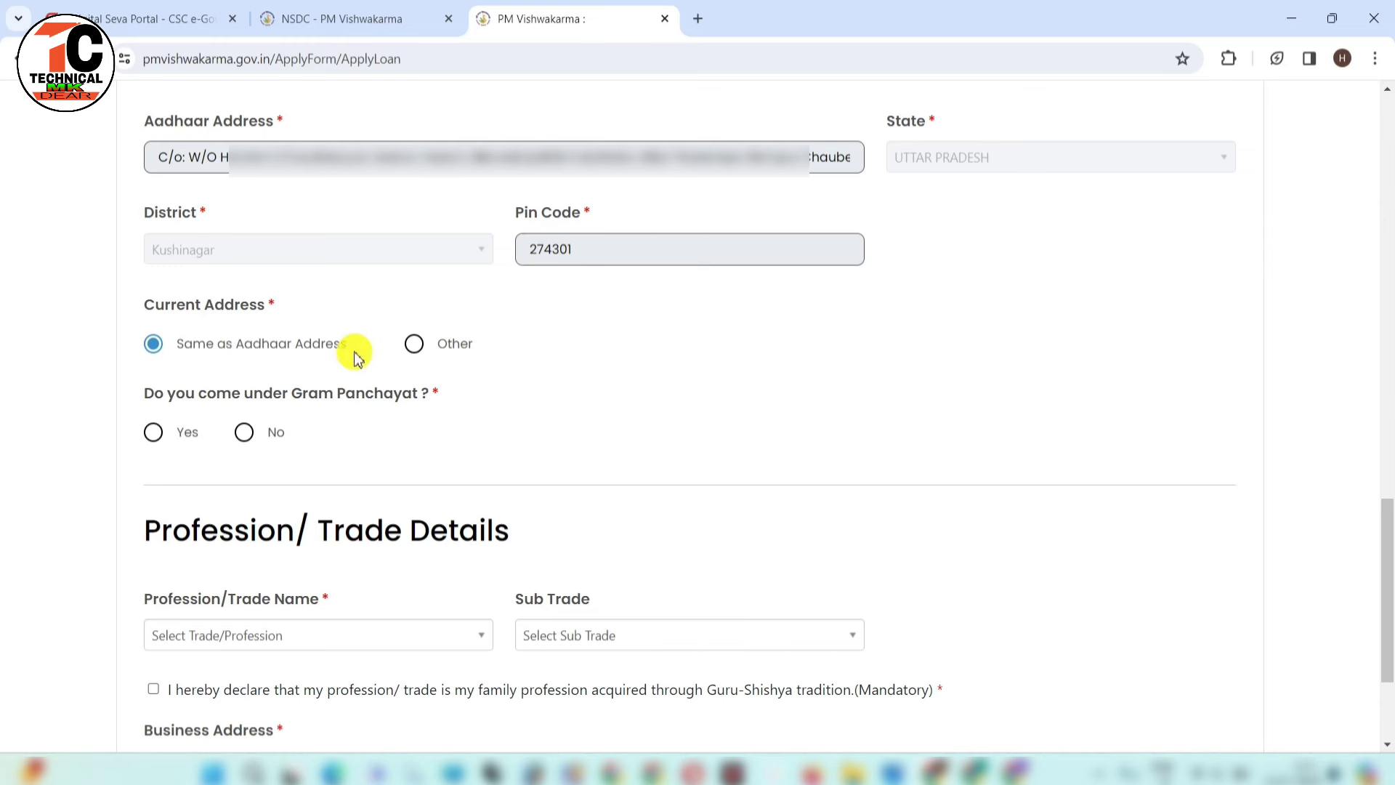
left_click(414, 345)
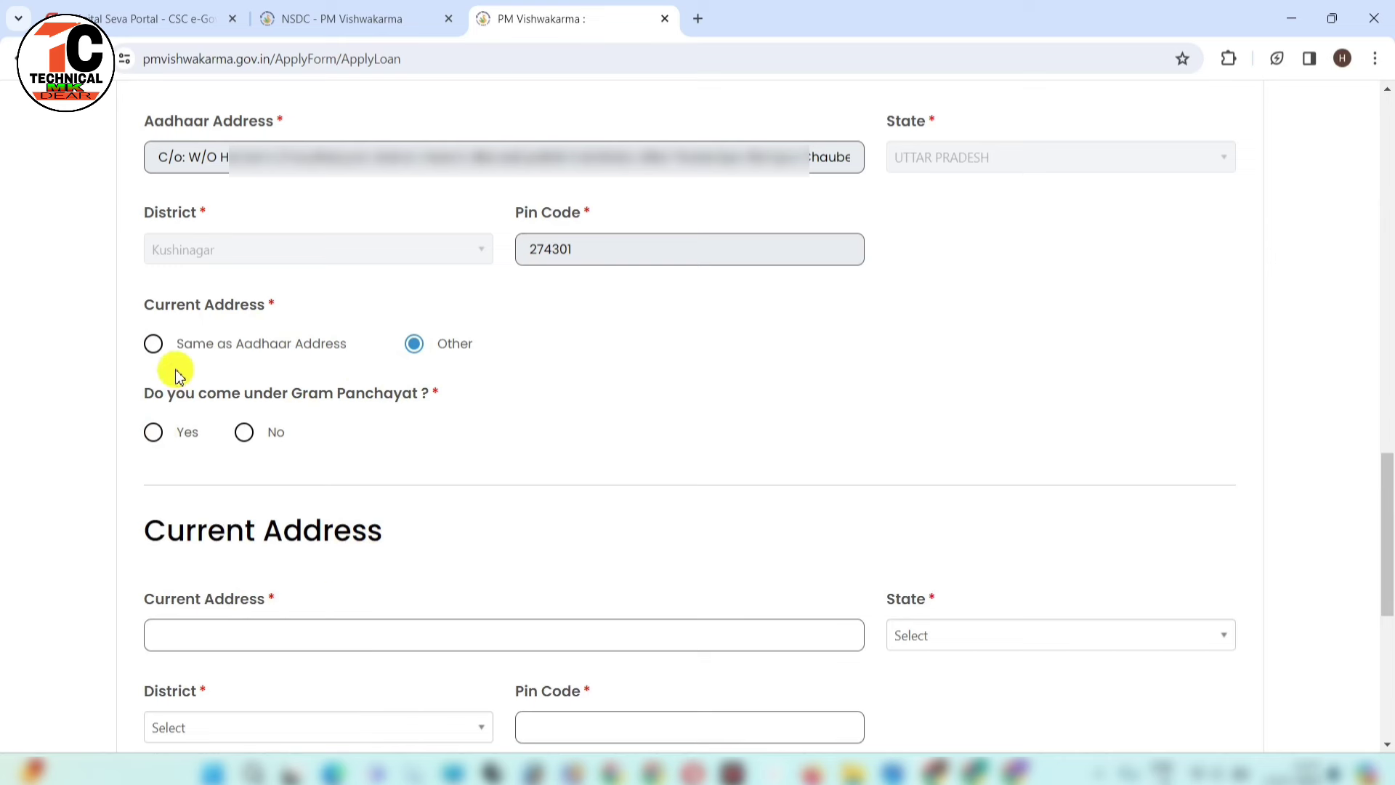
left_click(154, 346)
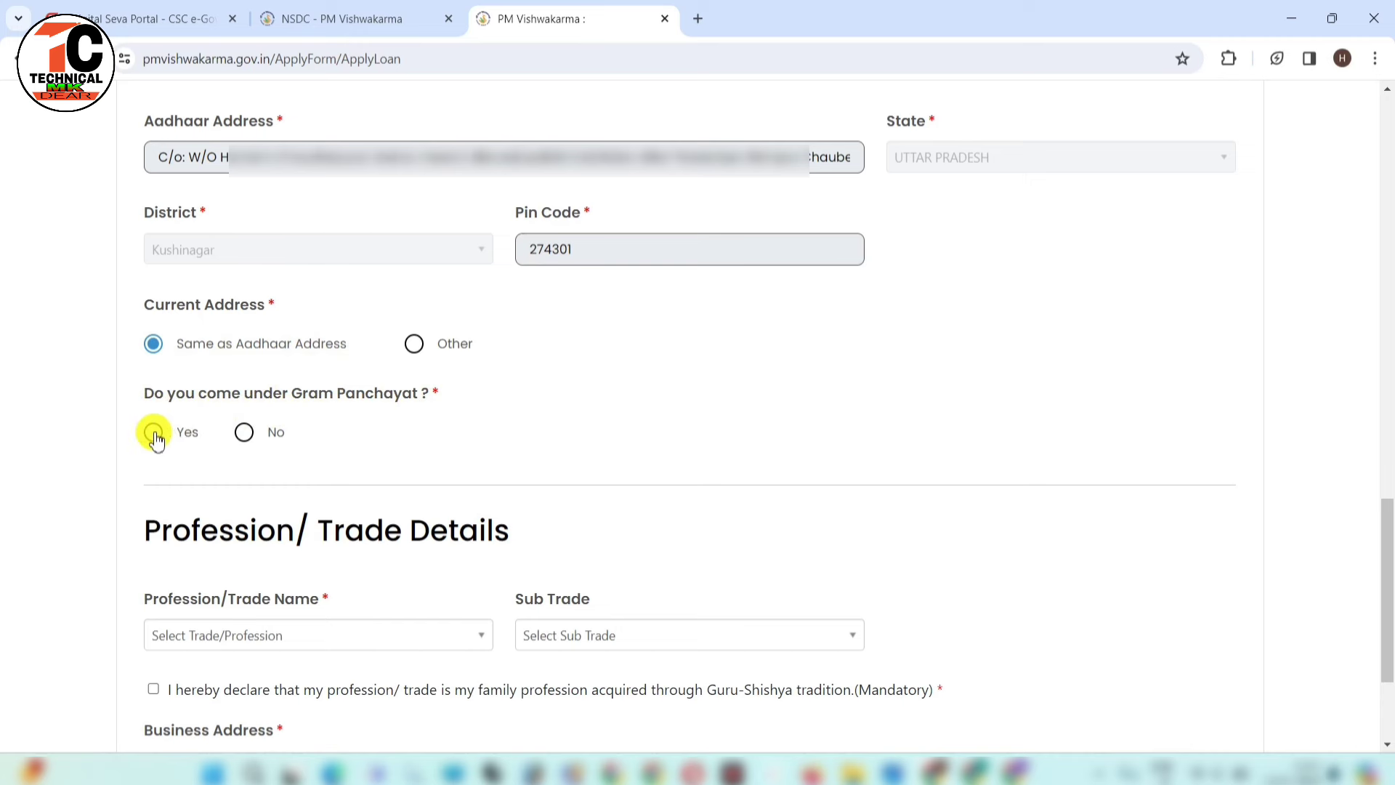
- Answer No to coming under Gram Panchayat and view the selectable ULB/Zone names
left_click(243, 433)
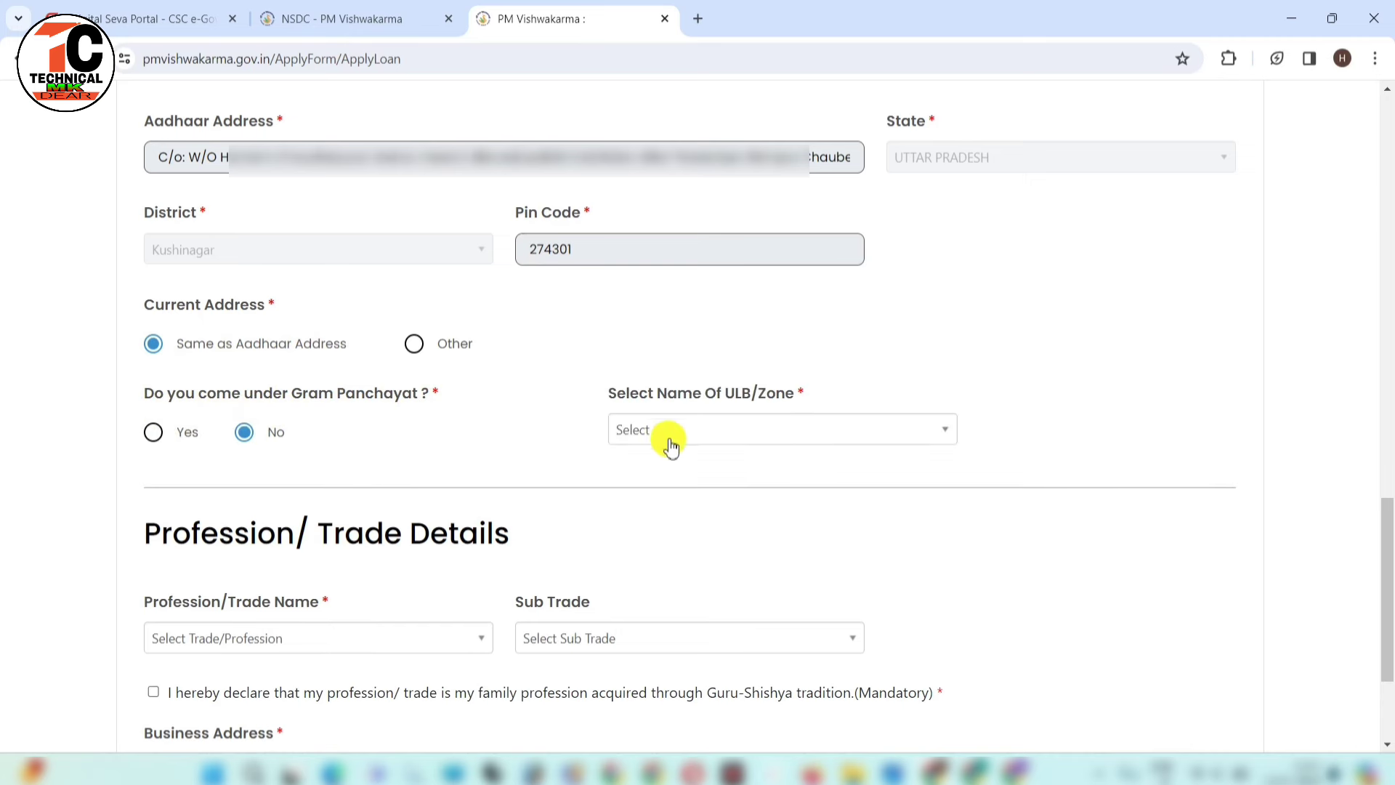
left_click(714, 432)
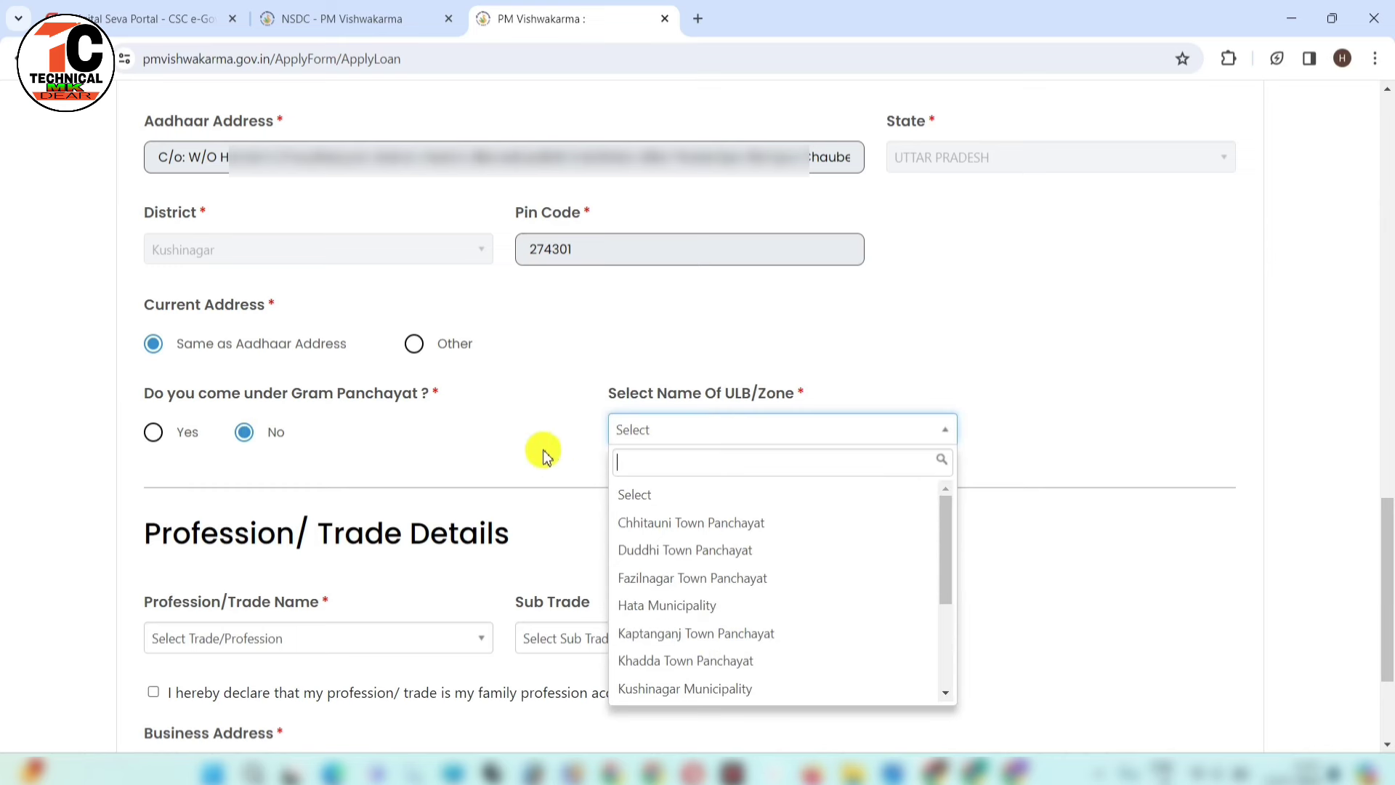
left_click(187, 429)
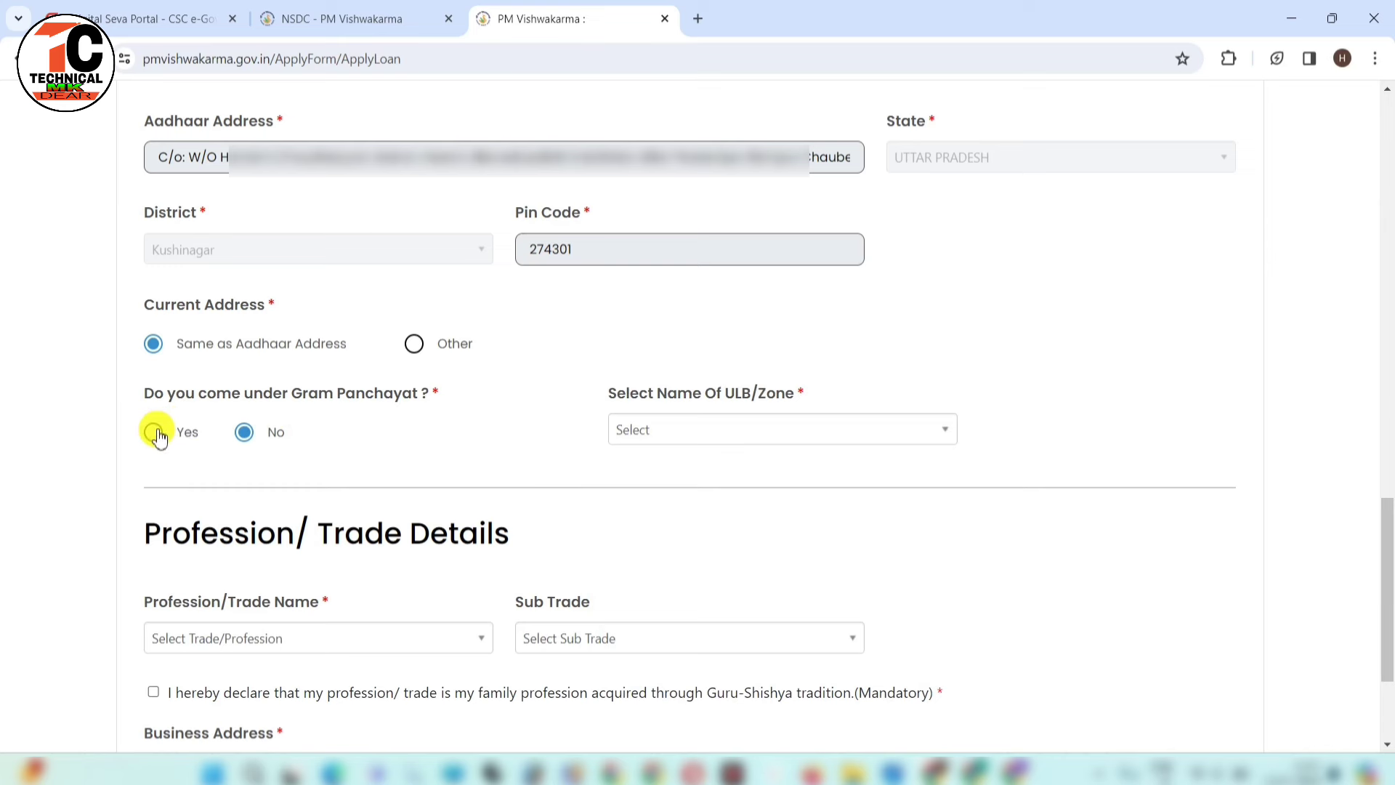
- Answer Yes to coming under Gram Panchayat and set the Block to KAPTAINGANJ
left_click(154, 433)
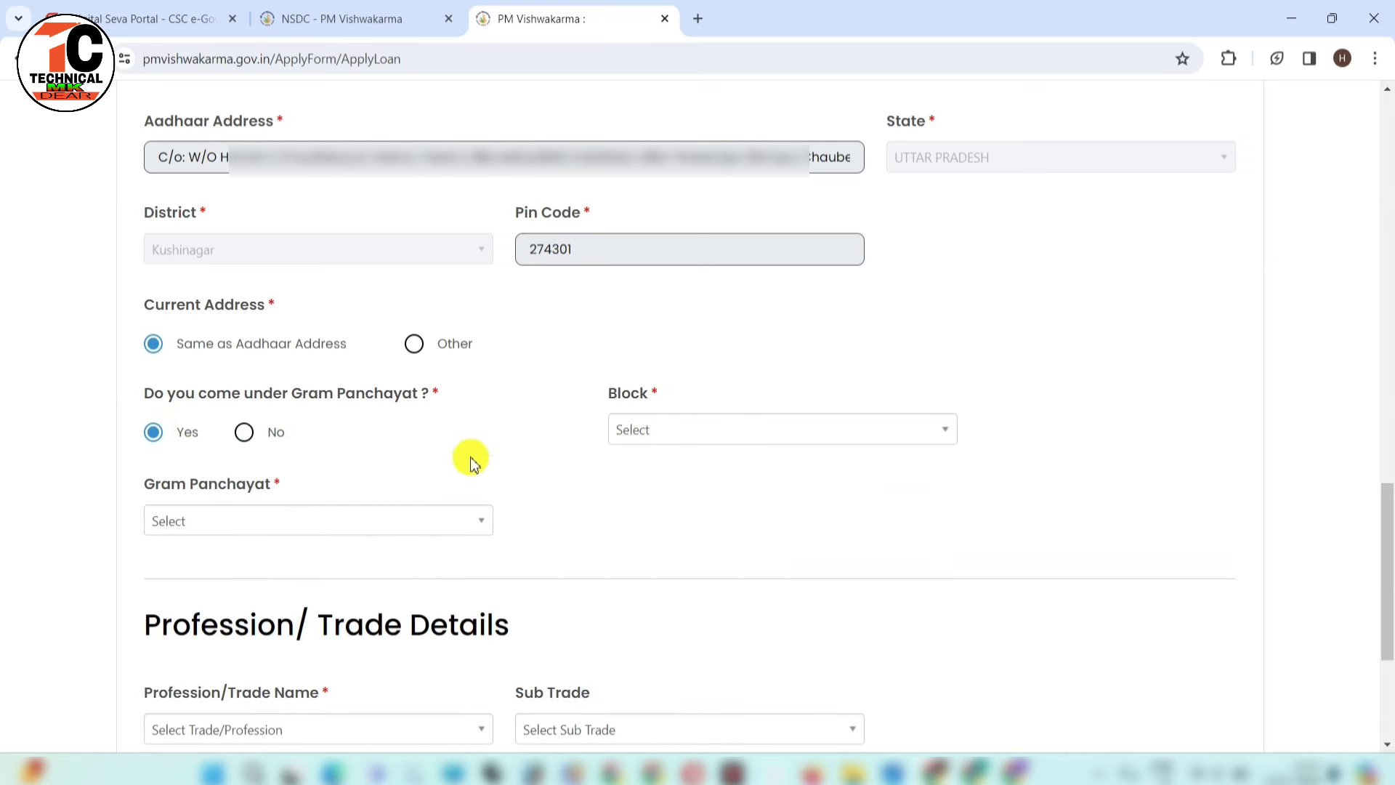
left_click(702, 432)
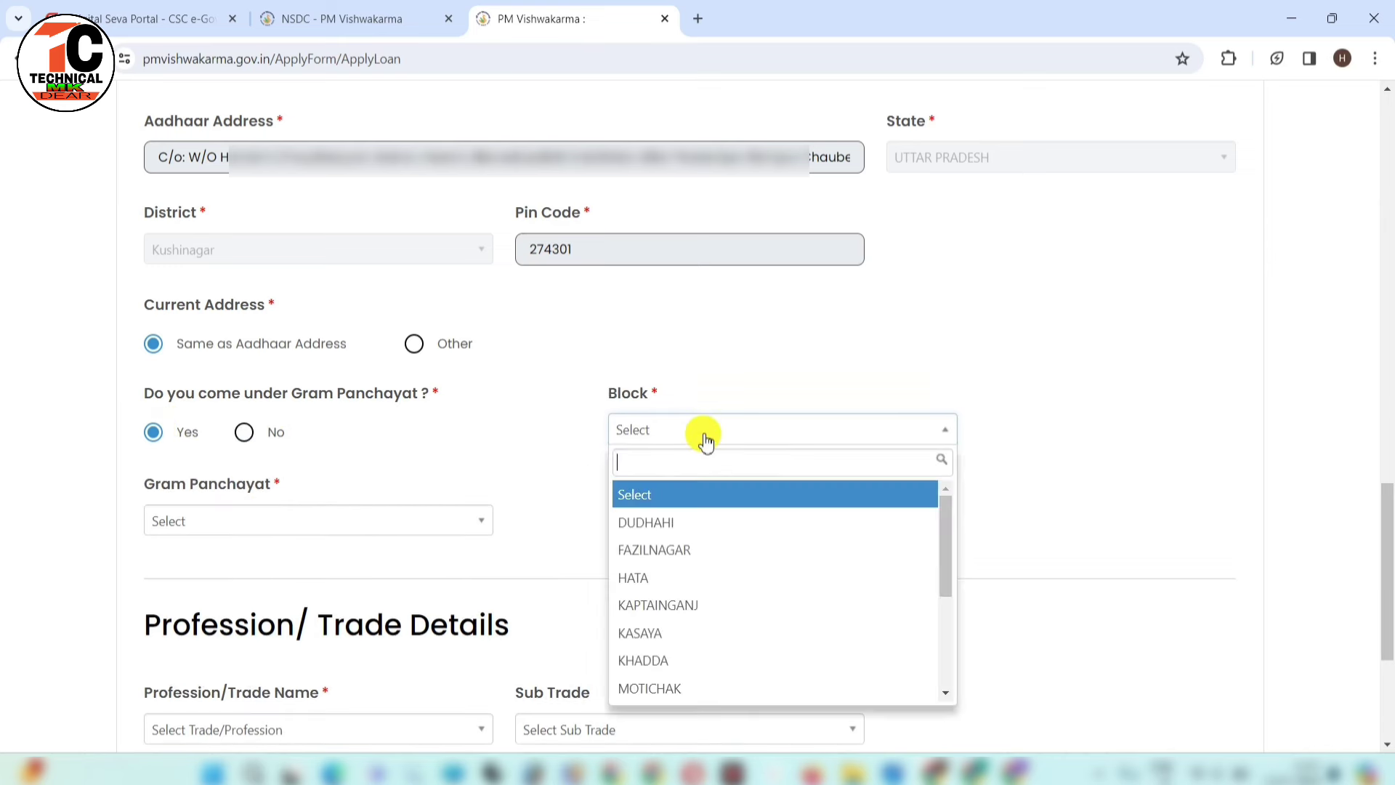
left_click(693, 610)
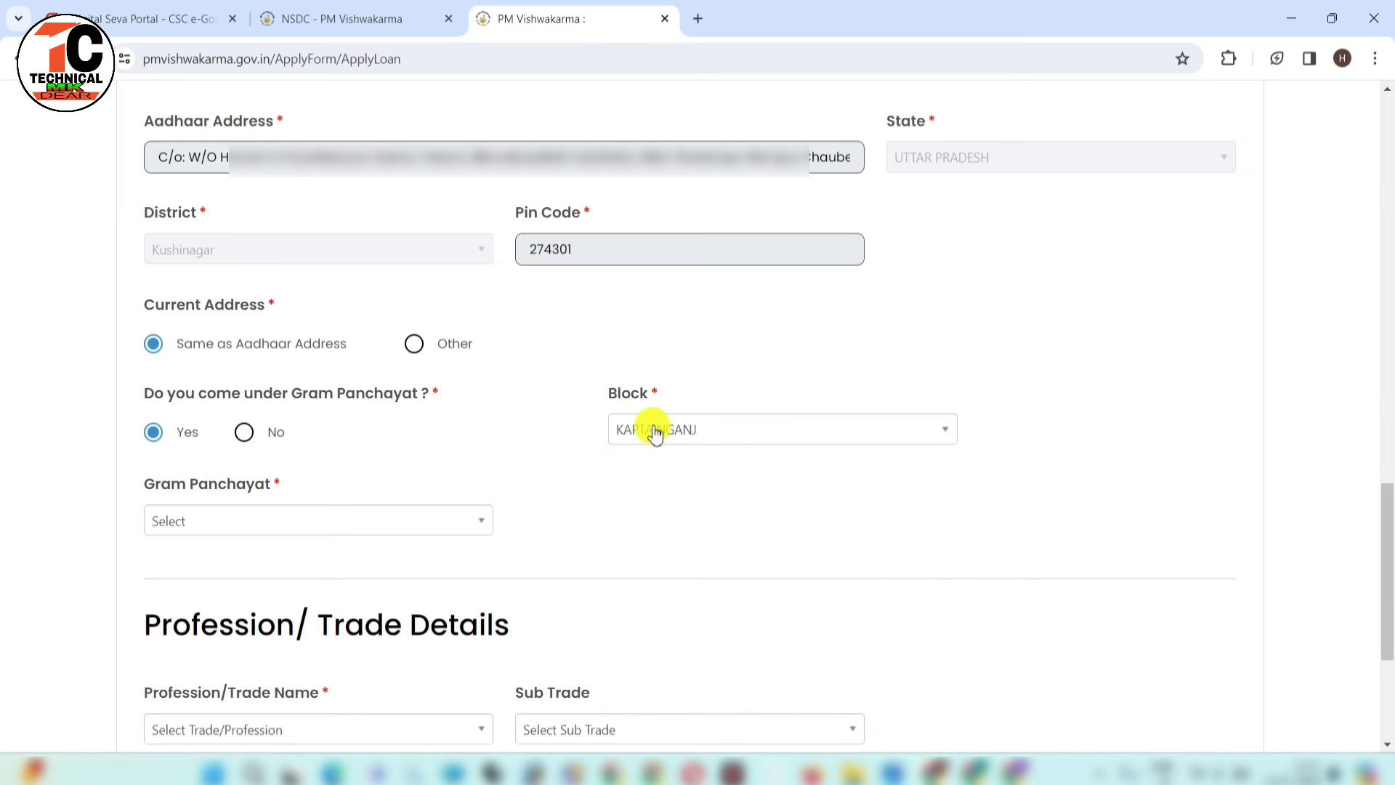
- Look through the selectable Gram Panchayat names for the chosen block without picking one
left_click(254, 523)
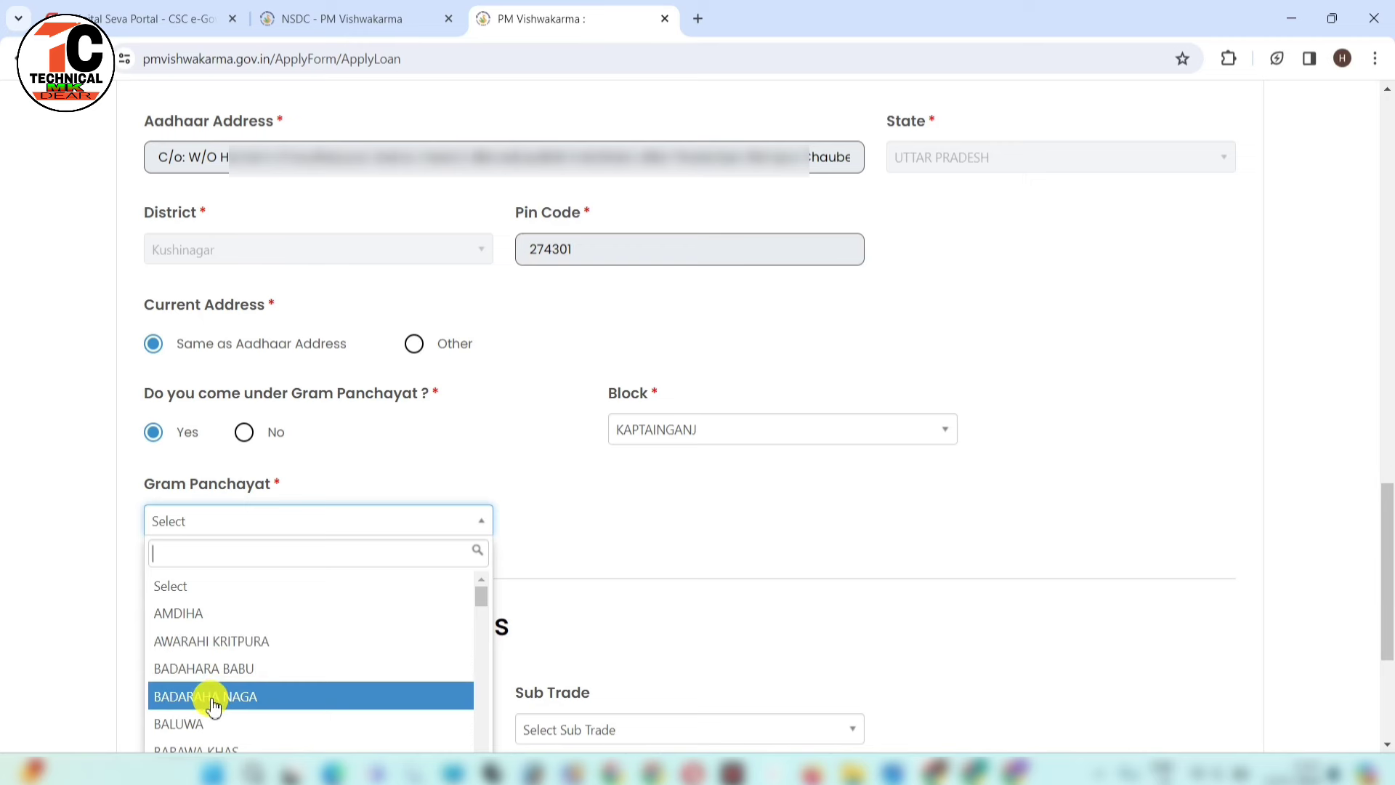
scroll(213, 707, "down", 1)
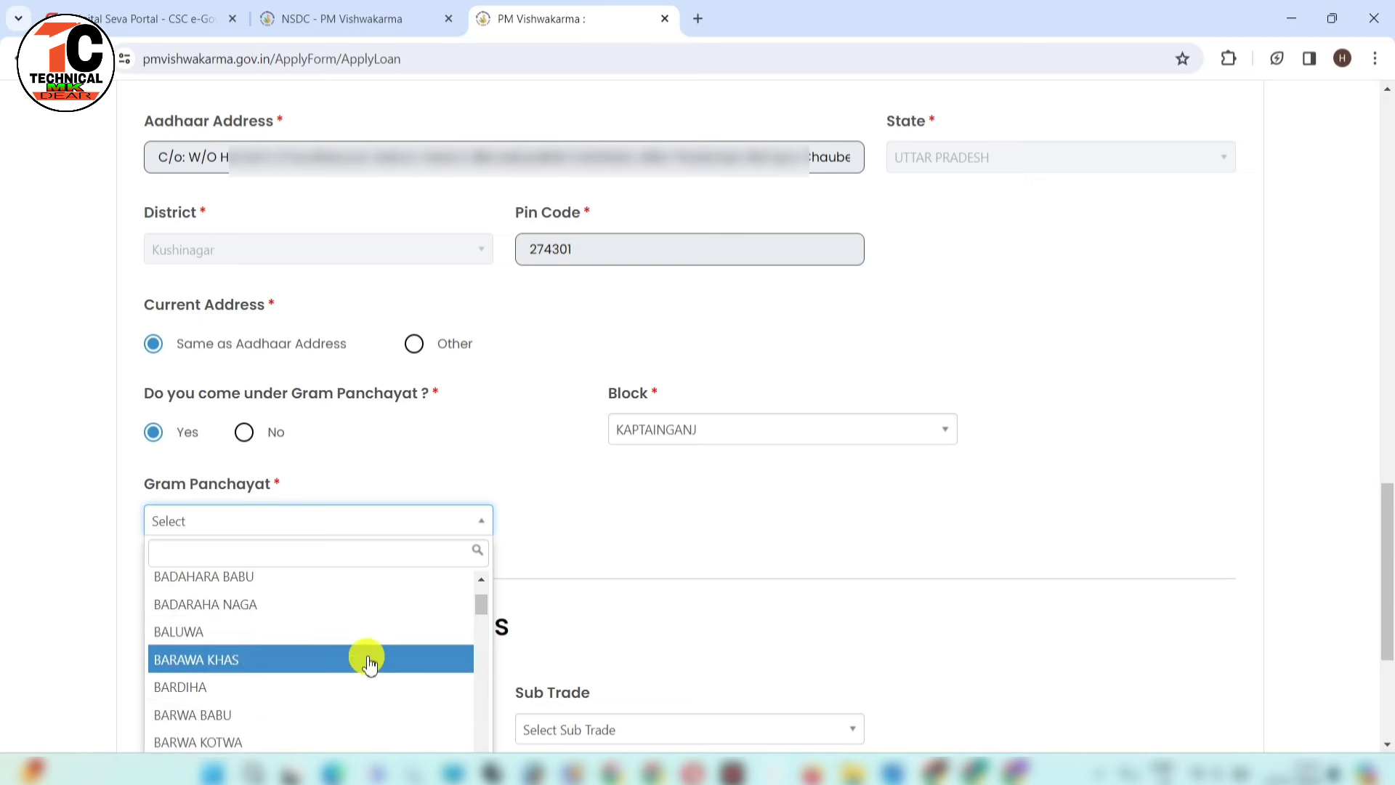
scroll(342, 427, "down", 4)
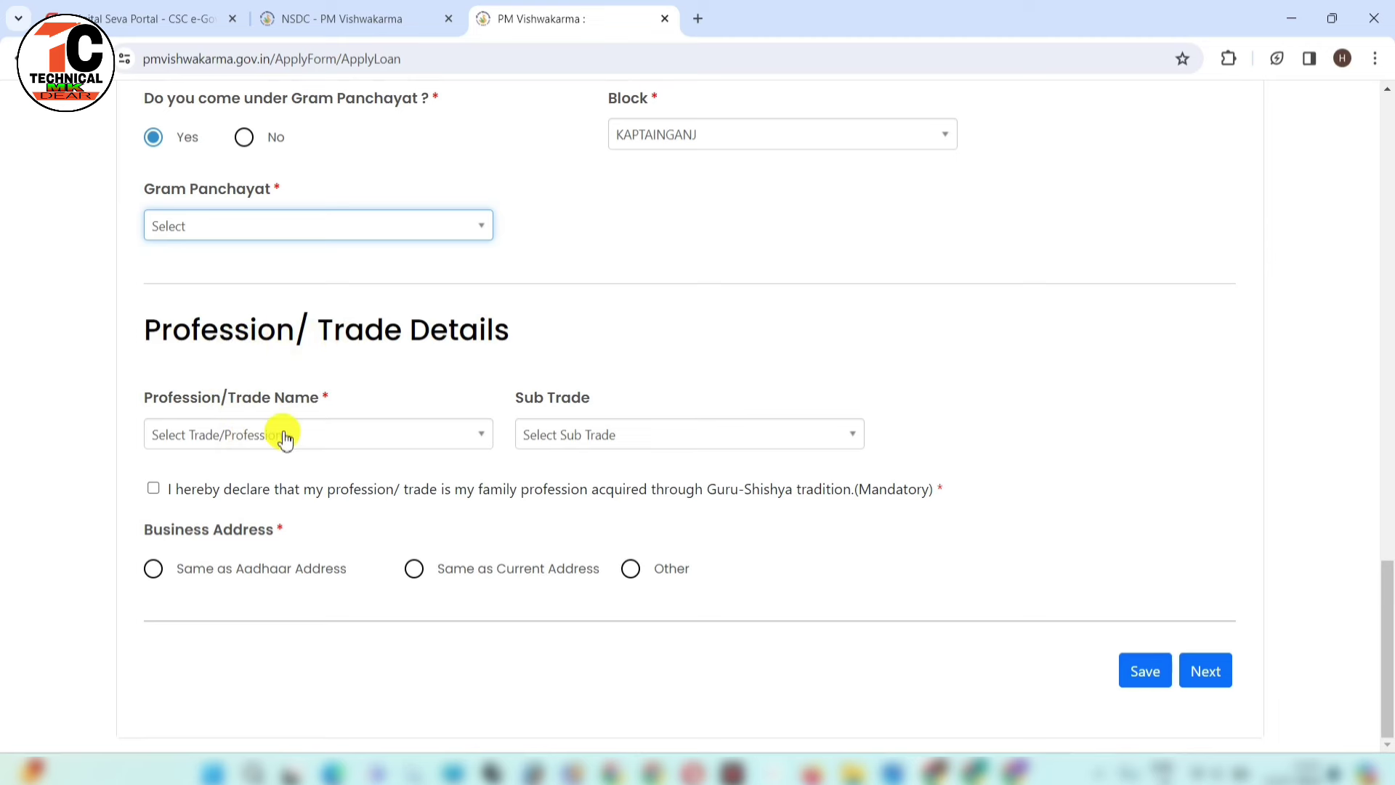
- Look through the available professions and set Profession/Trade Name to Tailor (Darzi)
left_click(194, 436)
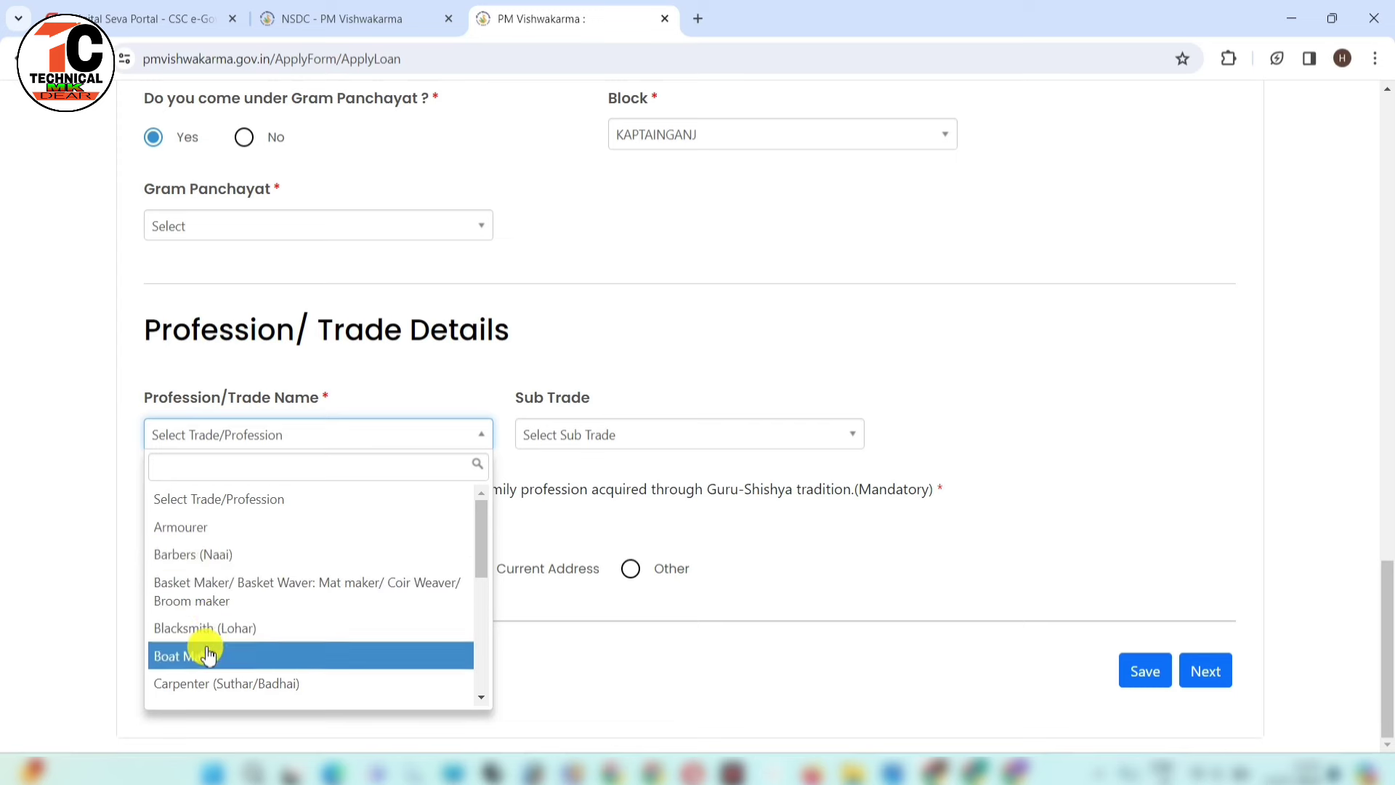
scroll(207, 623, "down", 1)
scroll(207, 574, "up", 1)
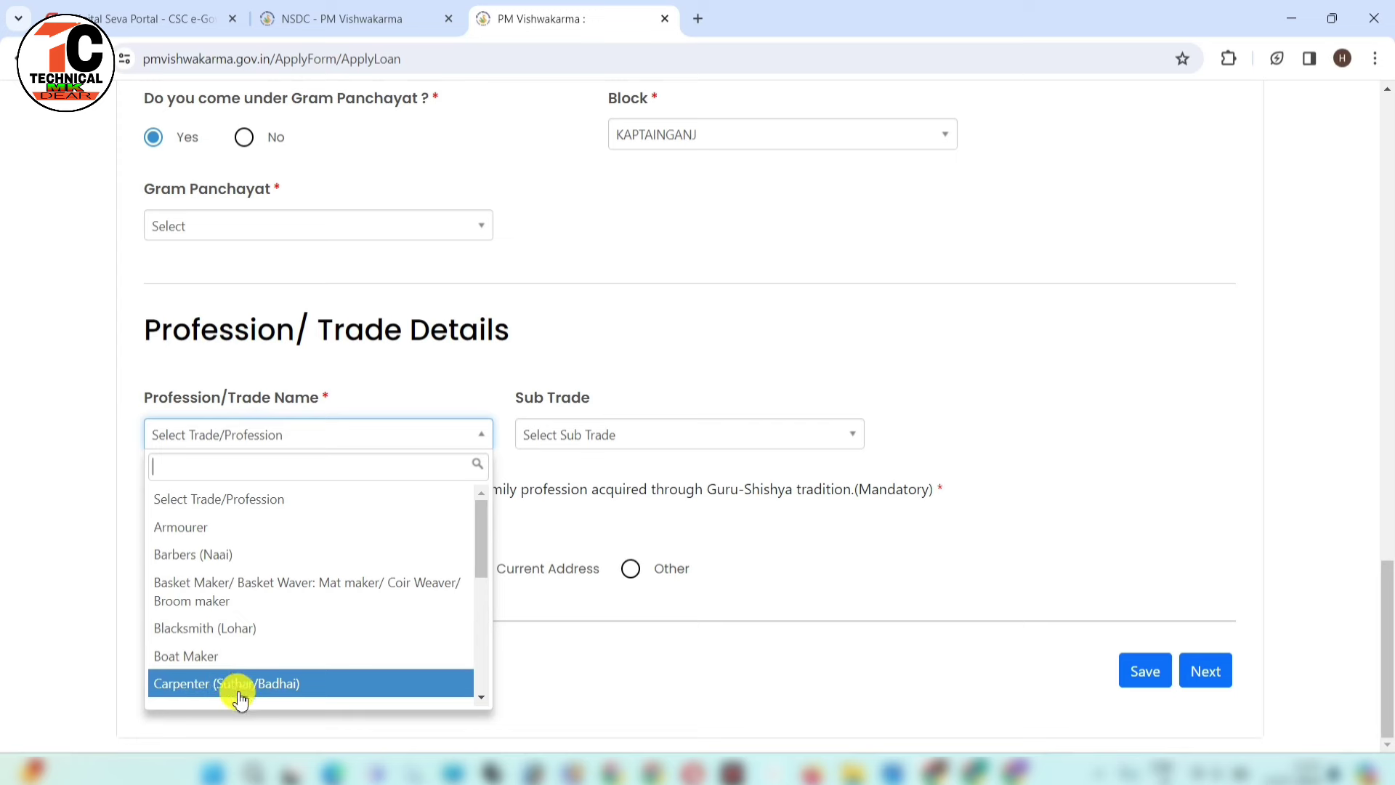
scroll(241, 699, "down", 1)
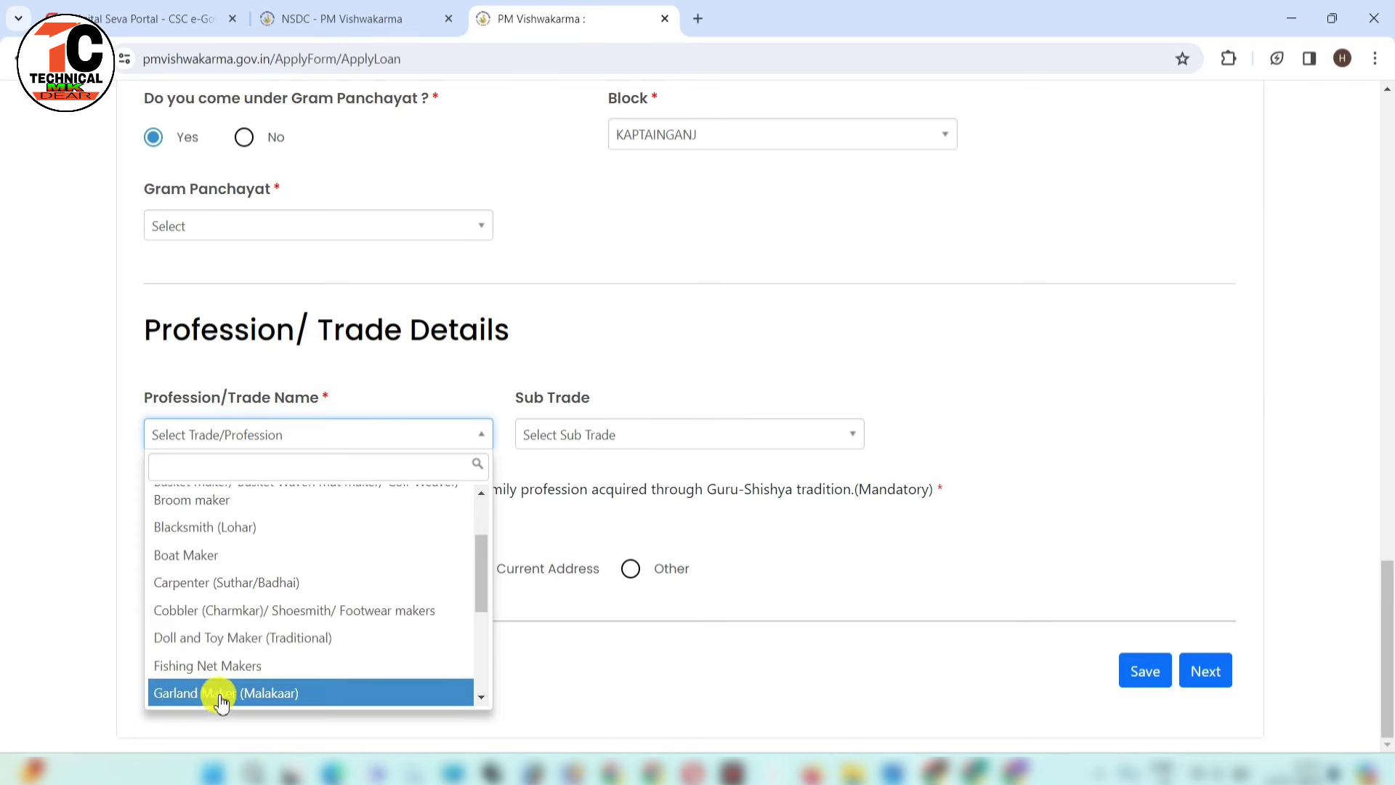
scroll(274, 694, "down", 1)
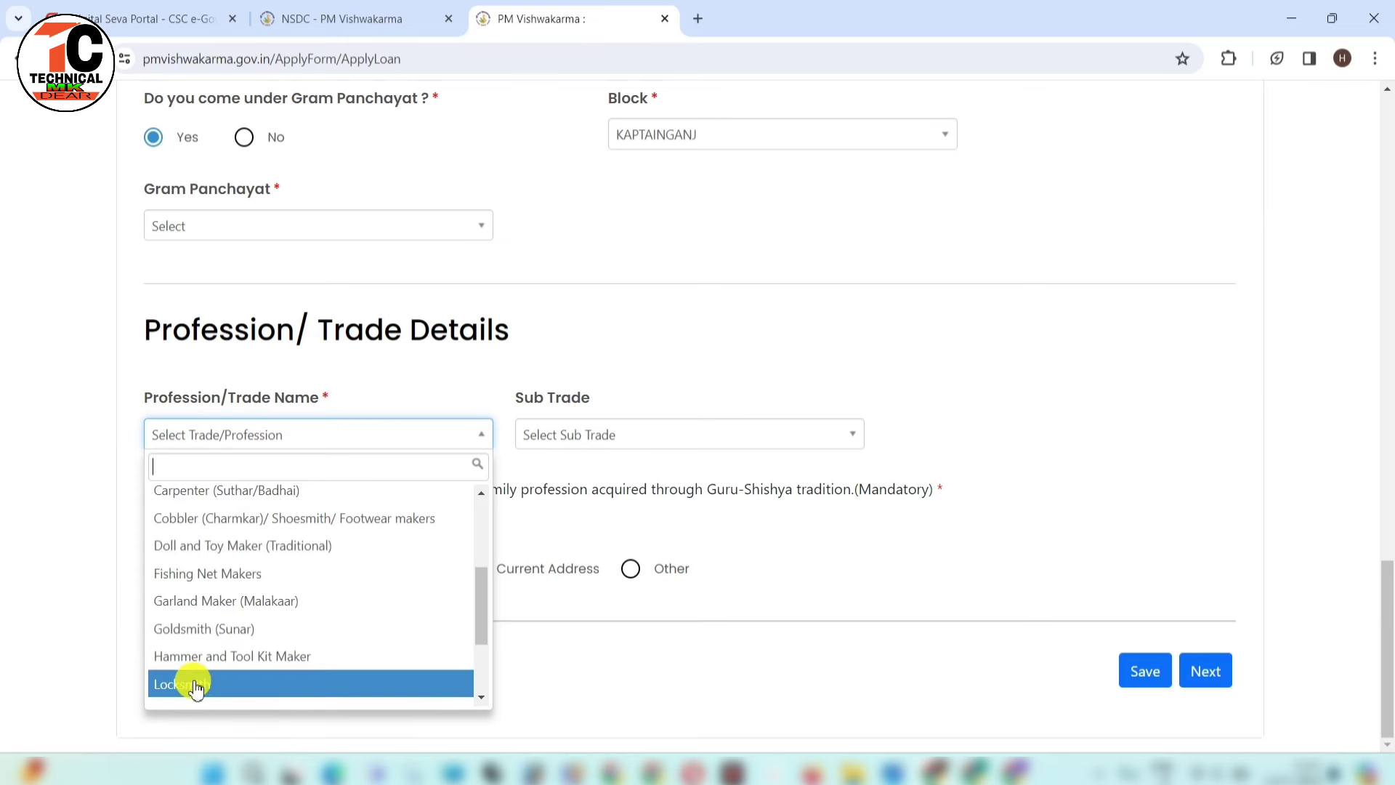
scroll(196, 679, "down", 2)
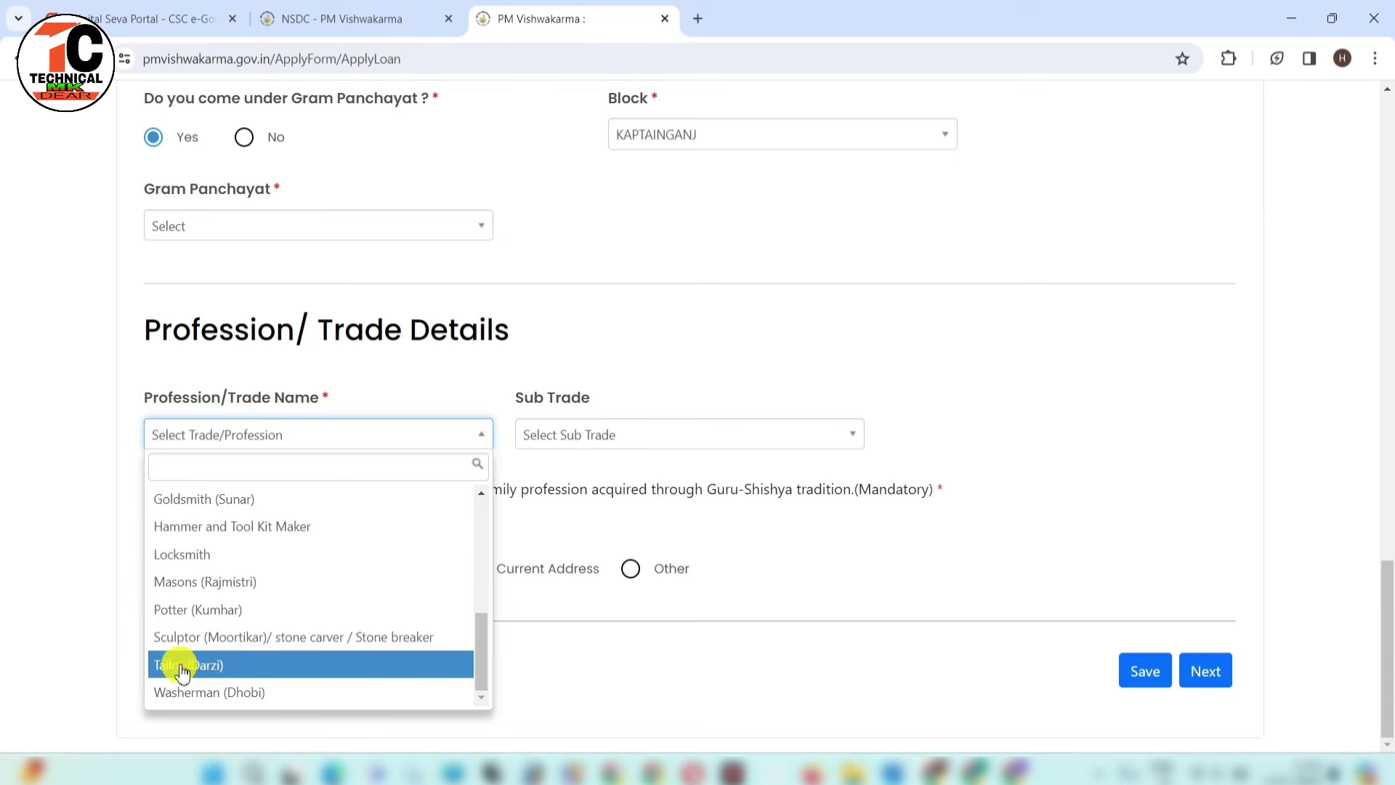
left_click(197, 665)
- Switch the trade to Masons (Rajmistri) and to Basket Maker/ Basket Waver, viewing the sub trades of each
left_click(205, 434)
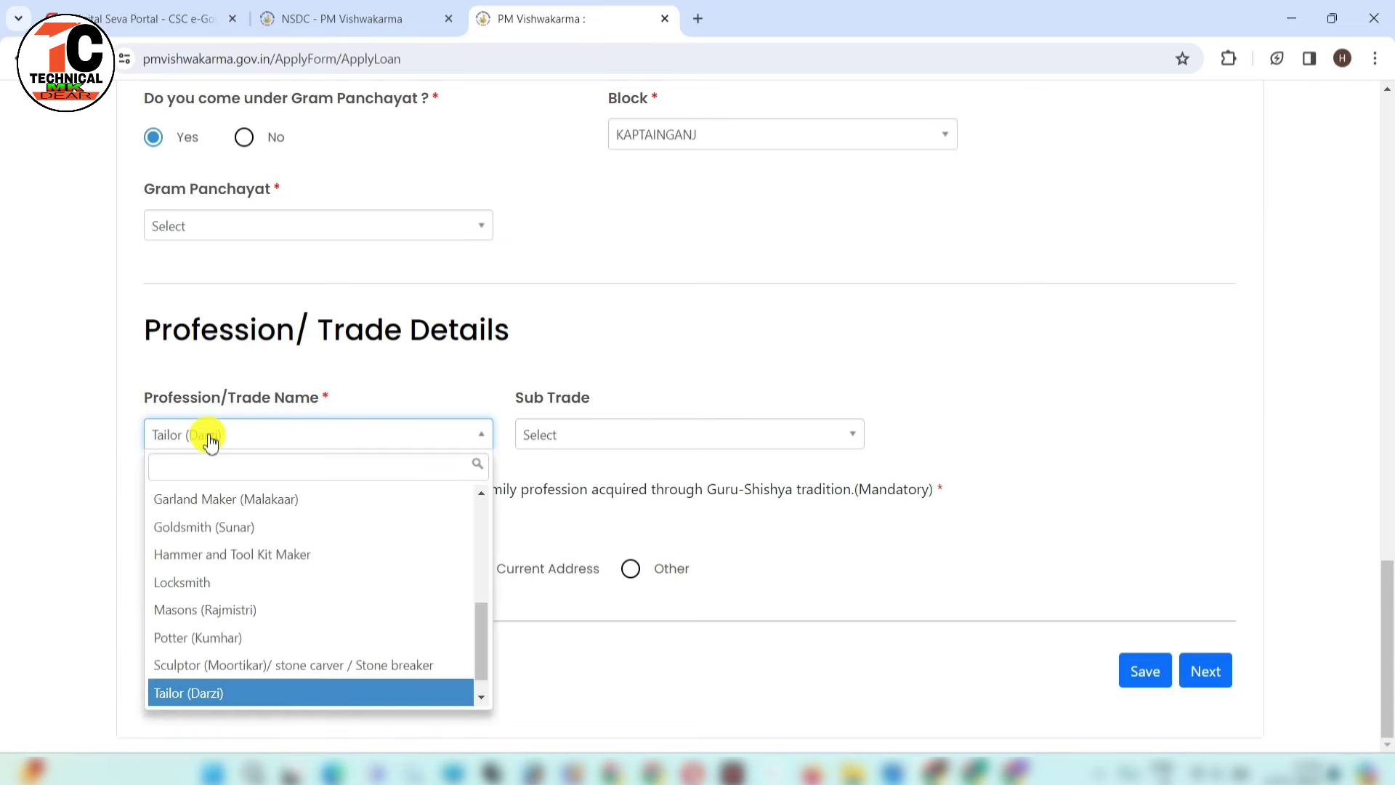
left_click(190, 617)
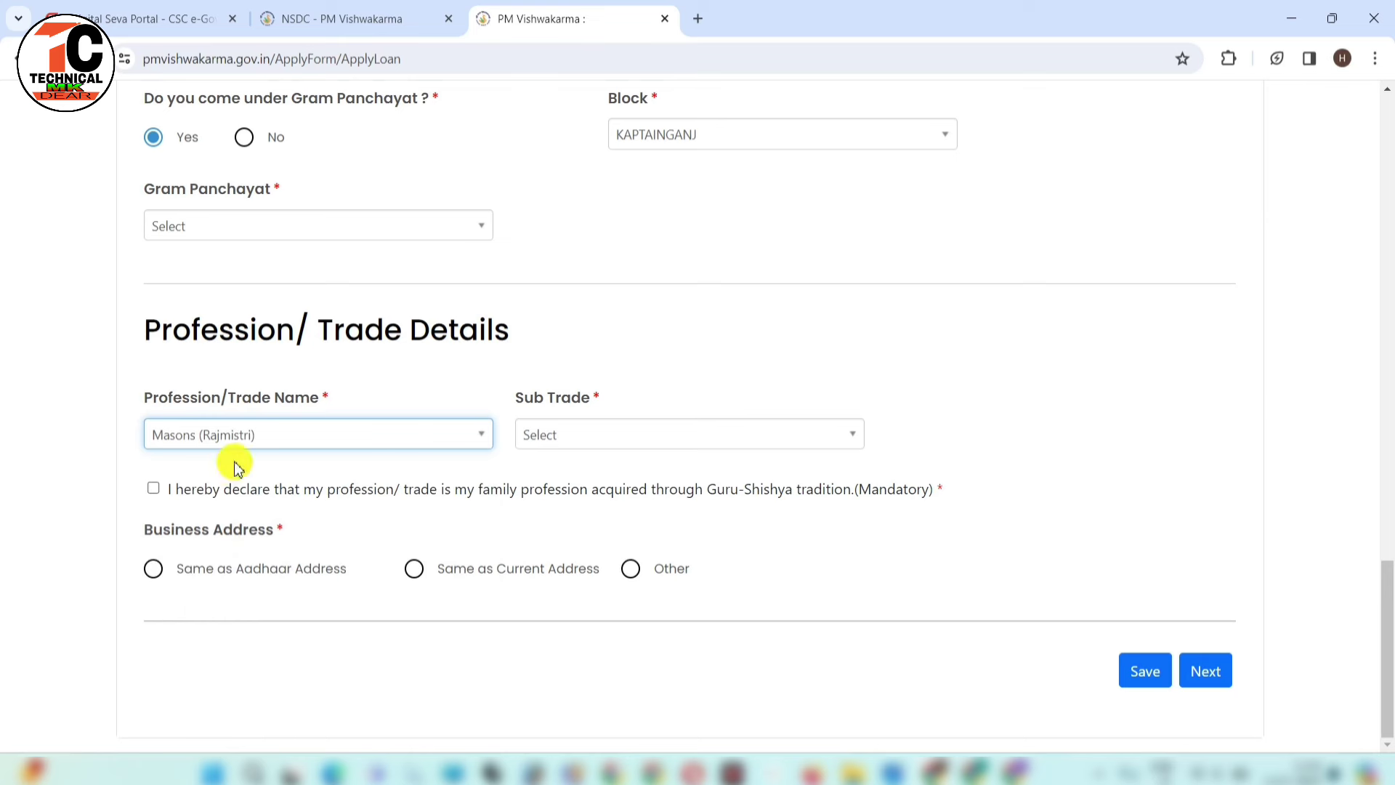
left_click(584, 439)
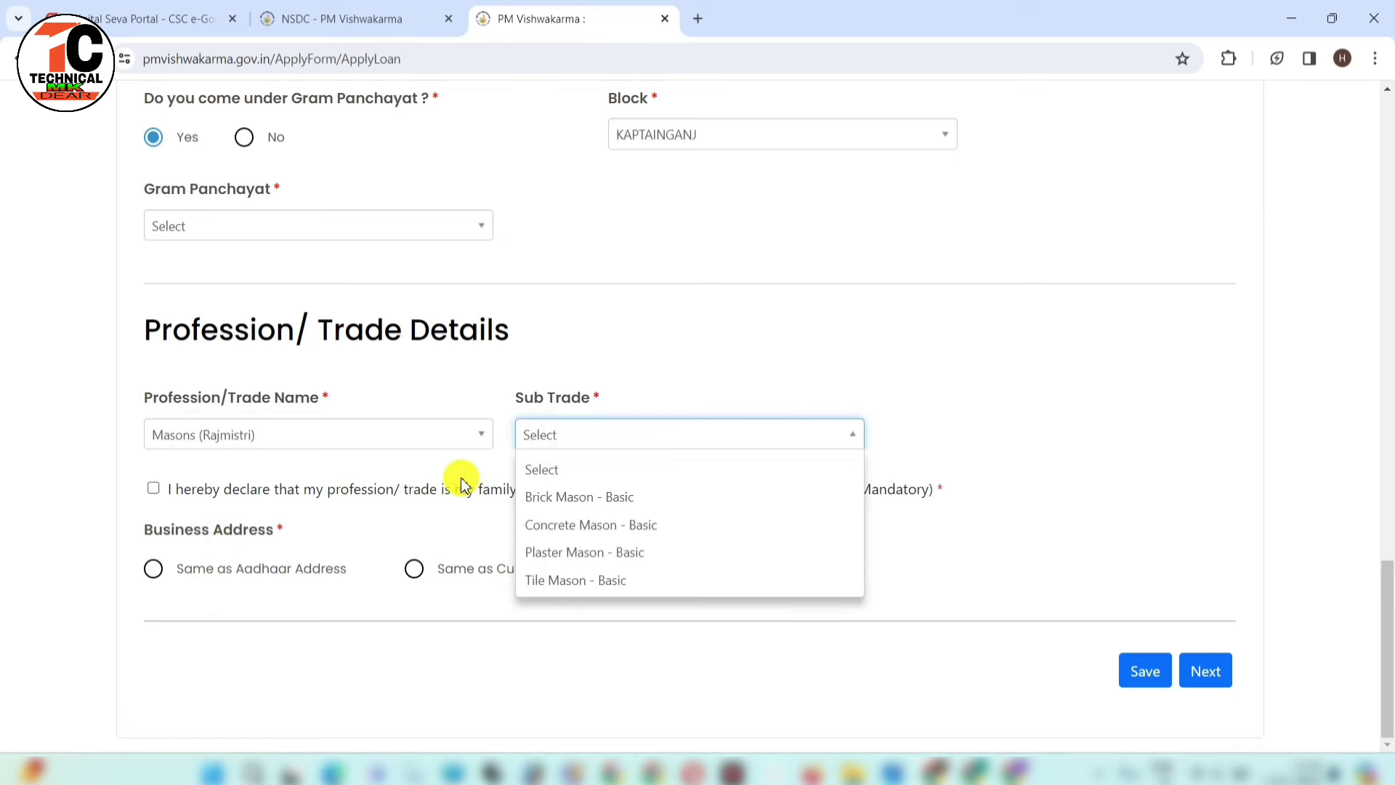
left_click(392, 434)
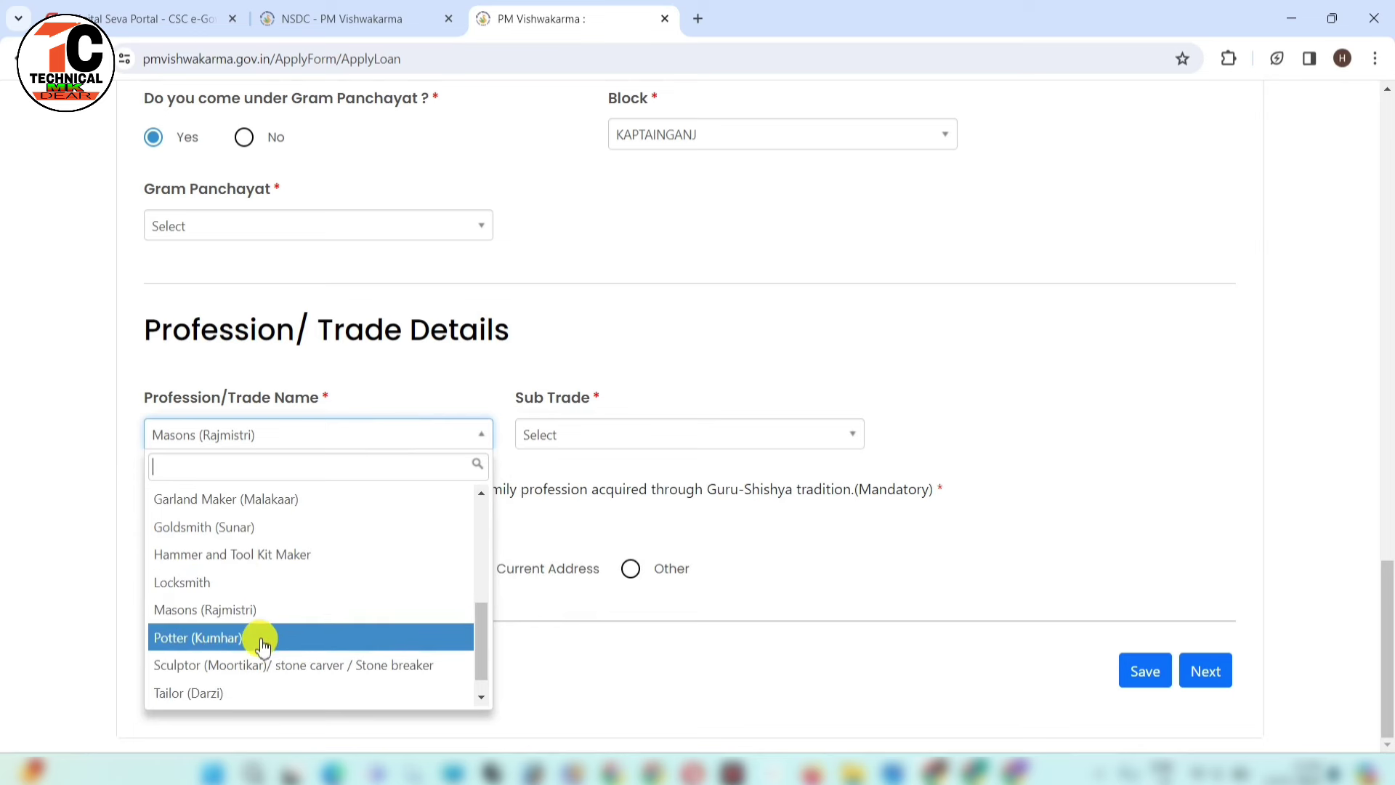
left_click(631, 435)
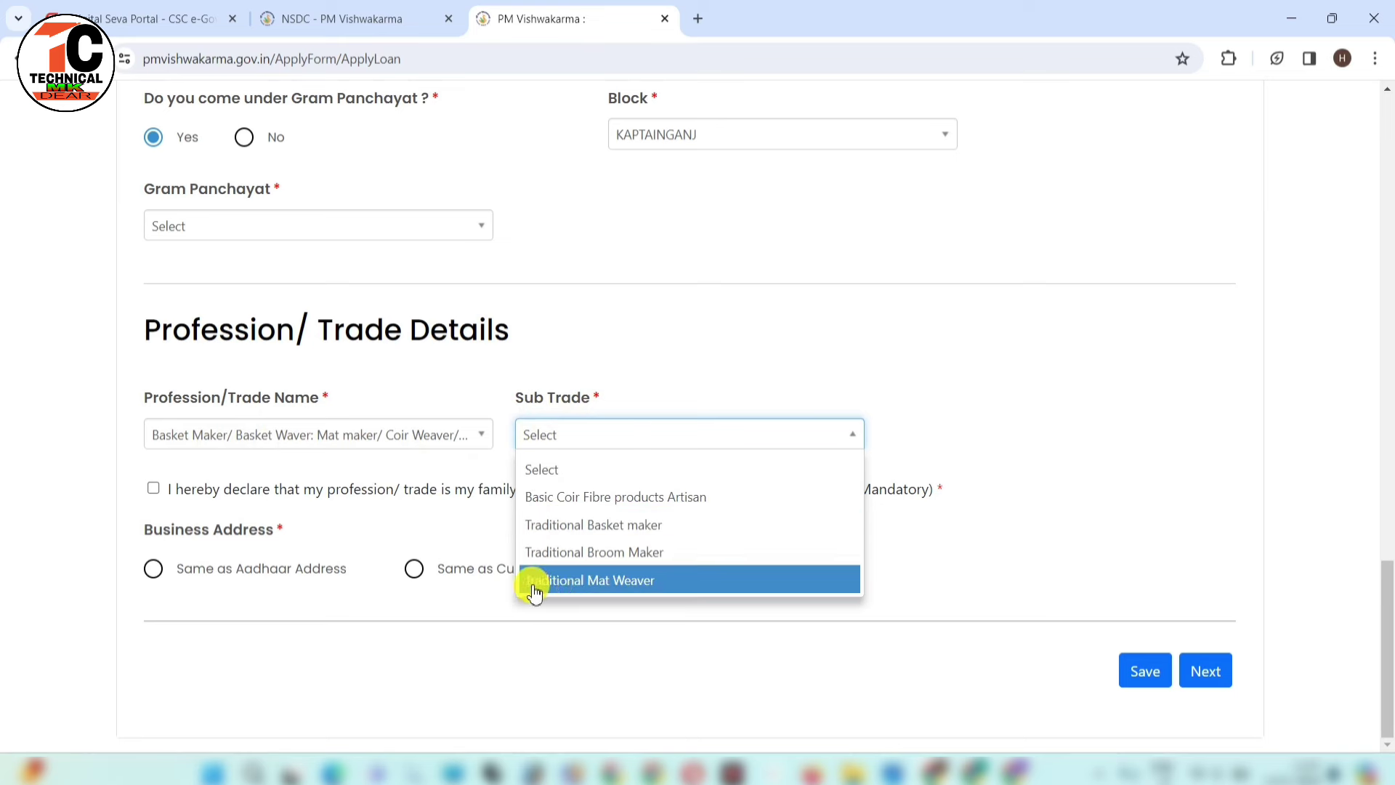
- Set Profession/Trade Name to Tailor (Darzi) and accept the mandatory Guru-Shishya family profession declaration
left_click(425, 443)
scroll(350, 624, "down", 4)
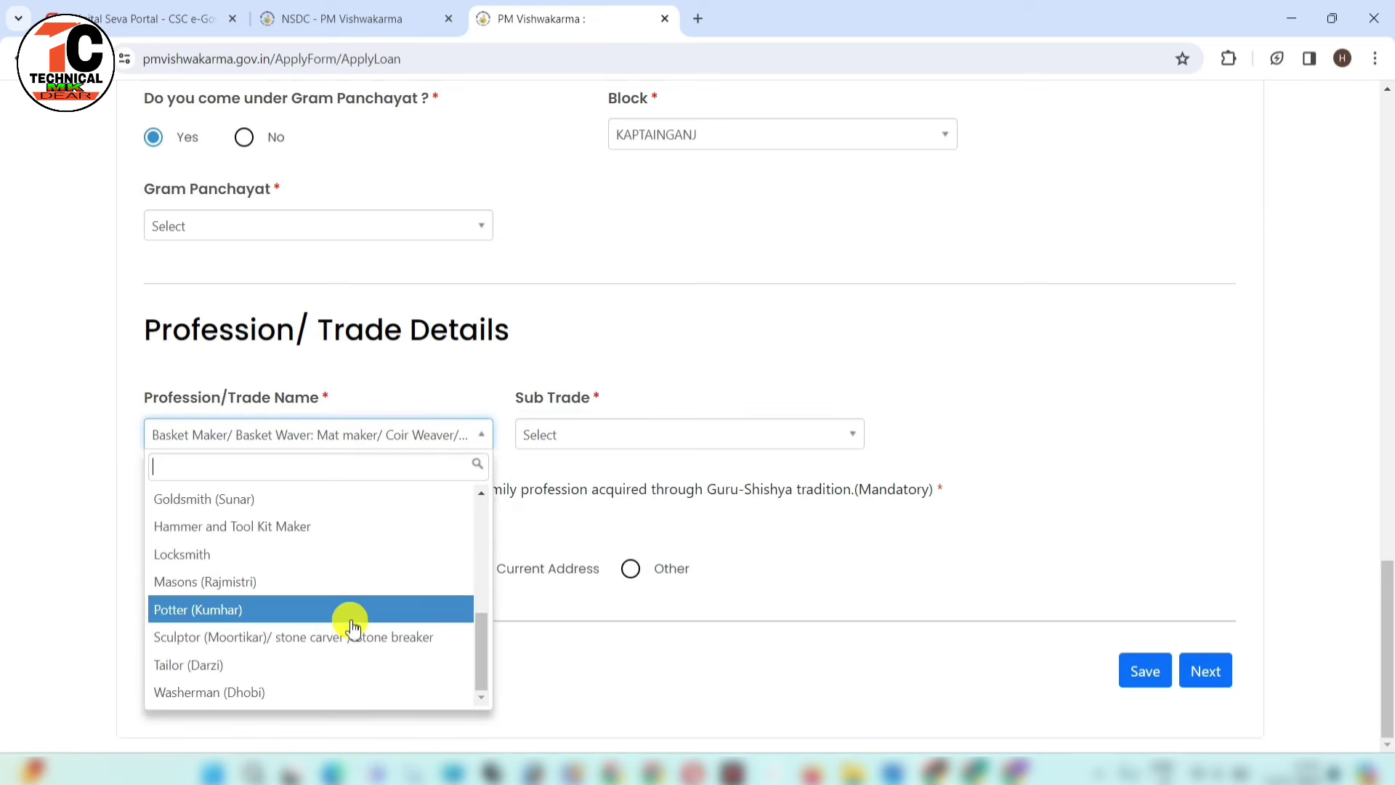
left_click(196, 672)
left_click(157, 489)
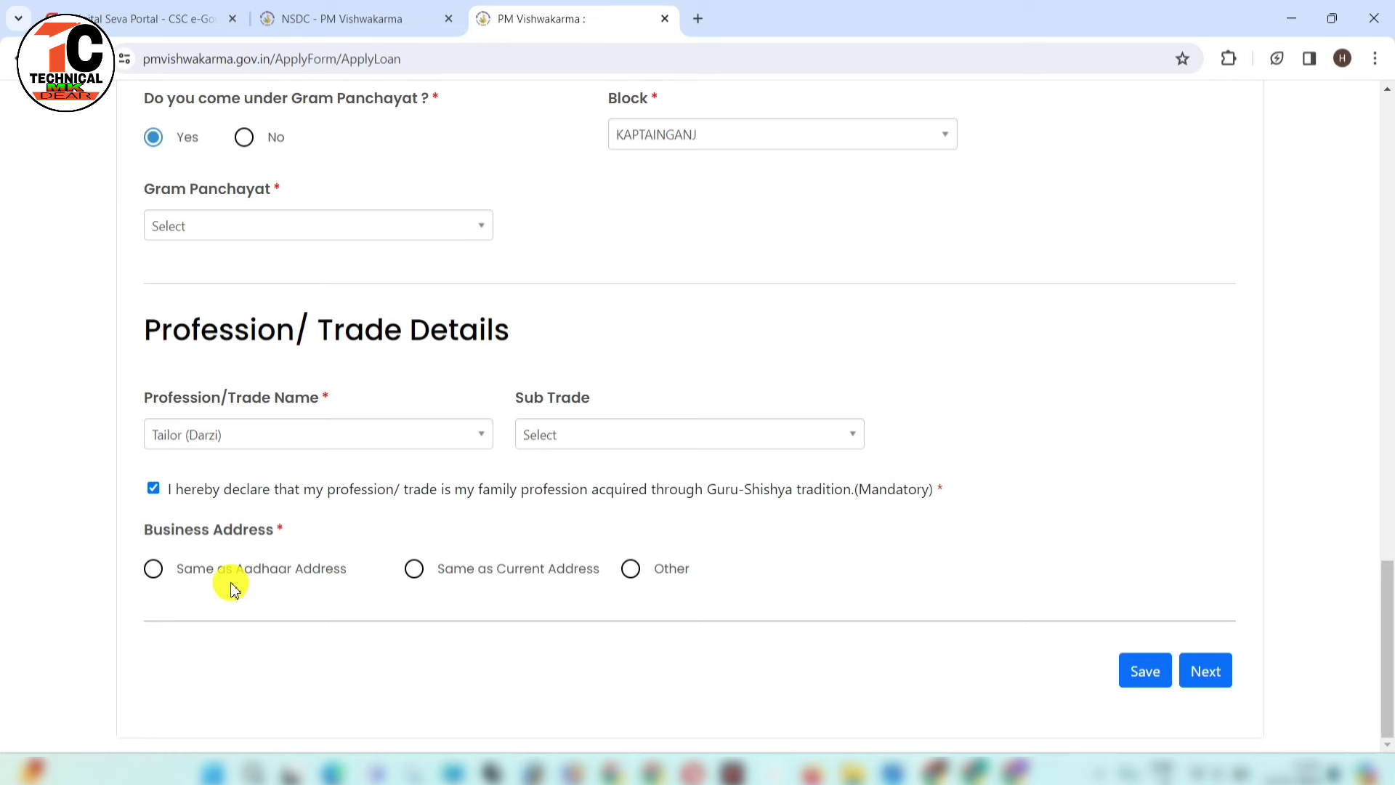
- Set Business Address to Other and view the trade house number, business state and business district fields
left_click(630, 570)
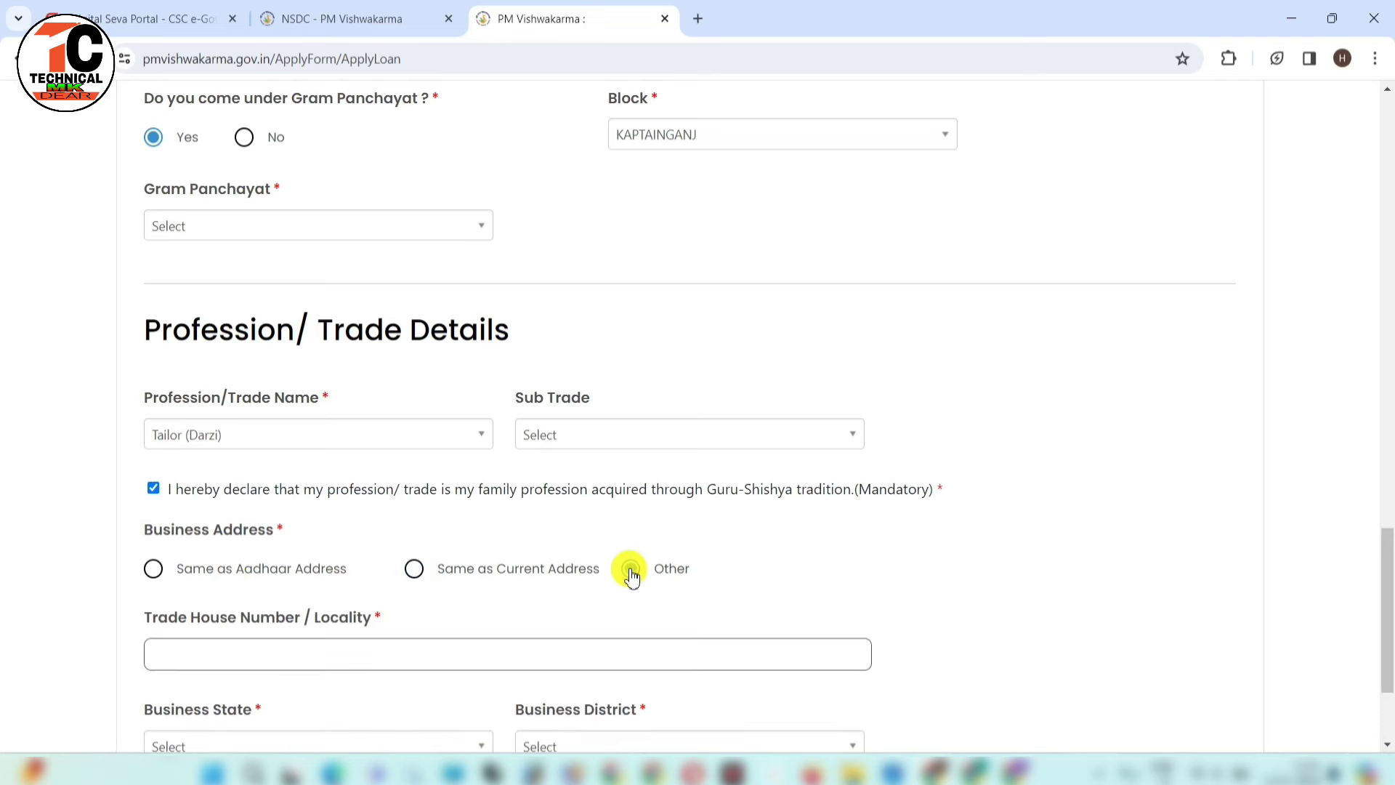
scroll(291, 655, "down", 3)
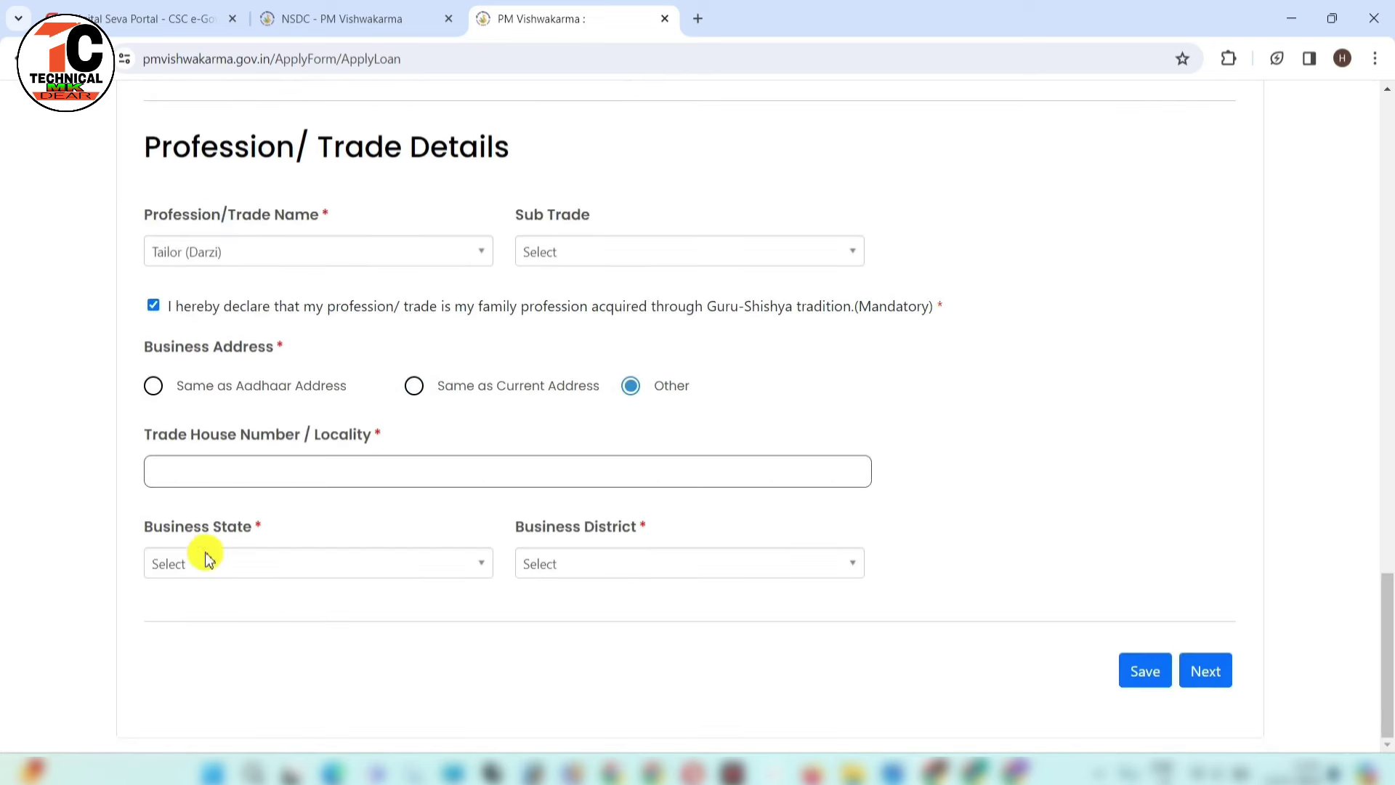
scroll(330, 554, "up", 3)
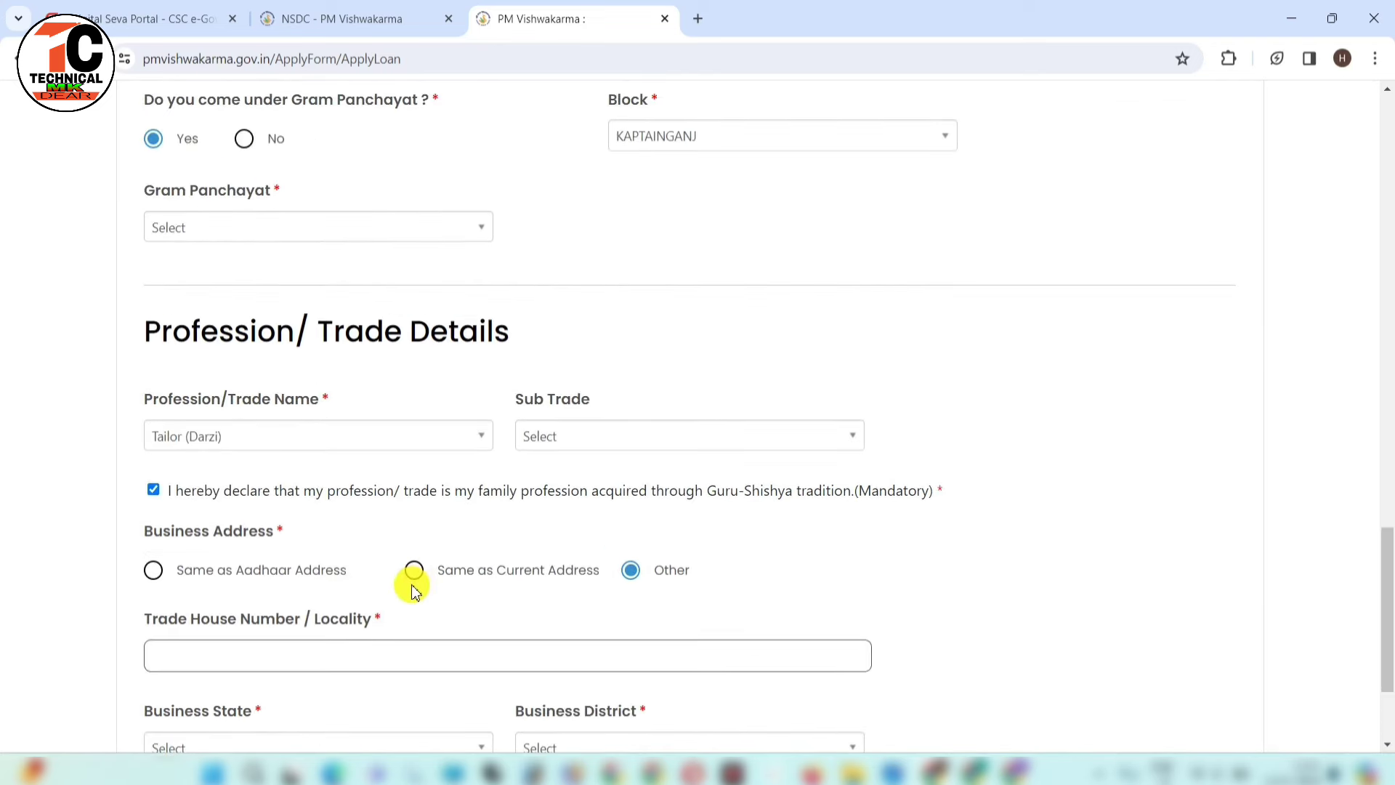
- Set Business Address to Same as Aadhaar Address, save the personal information and continue to Credit Support Information
left_click(155, 570)
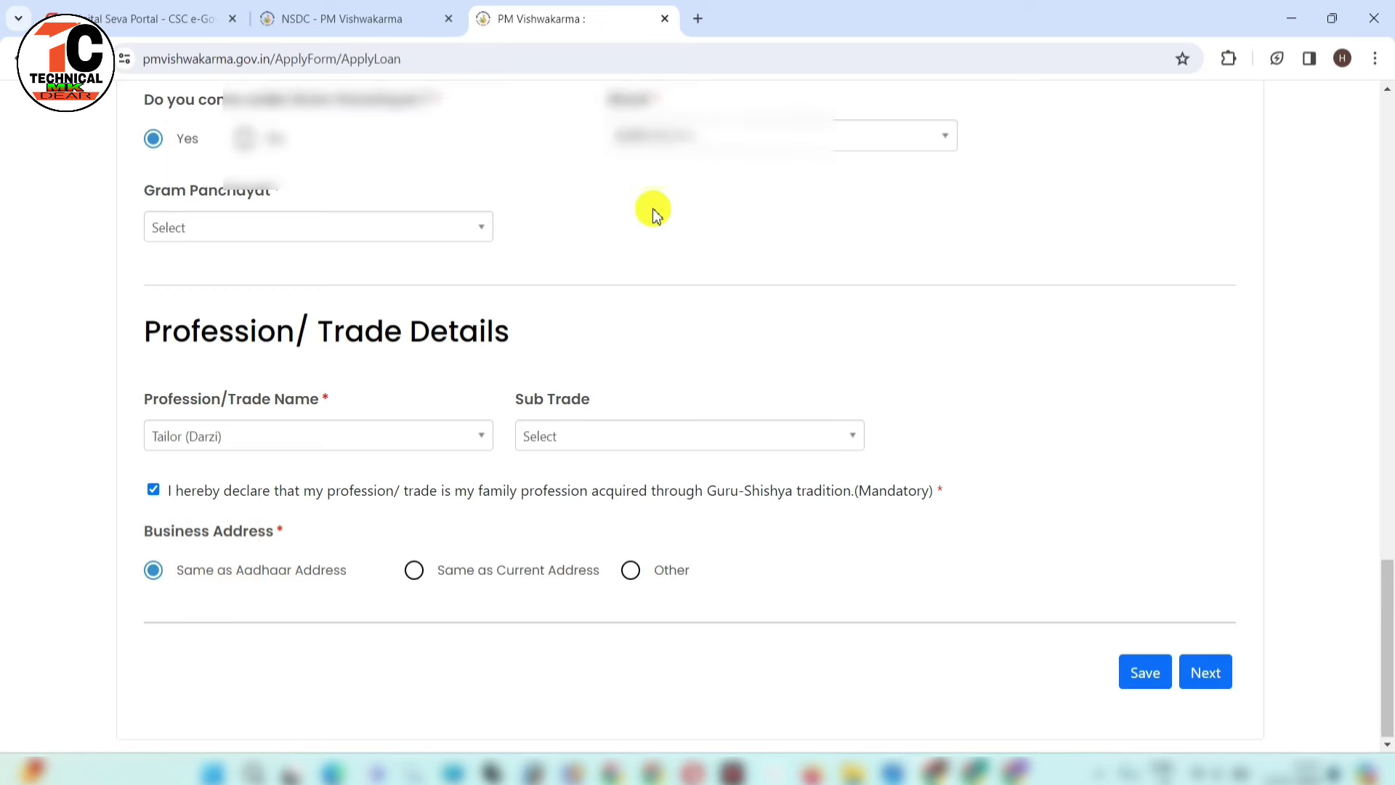
scroll(660, 283, "up", 4)
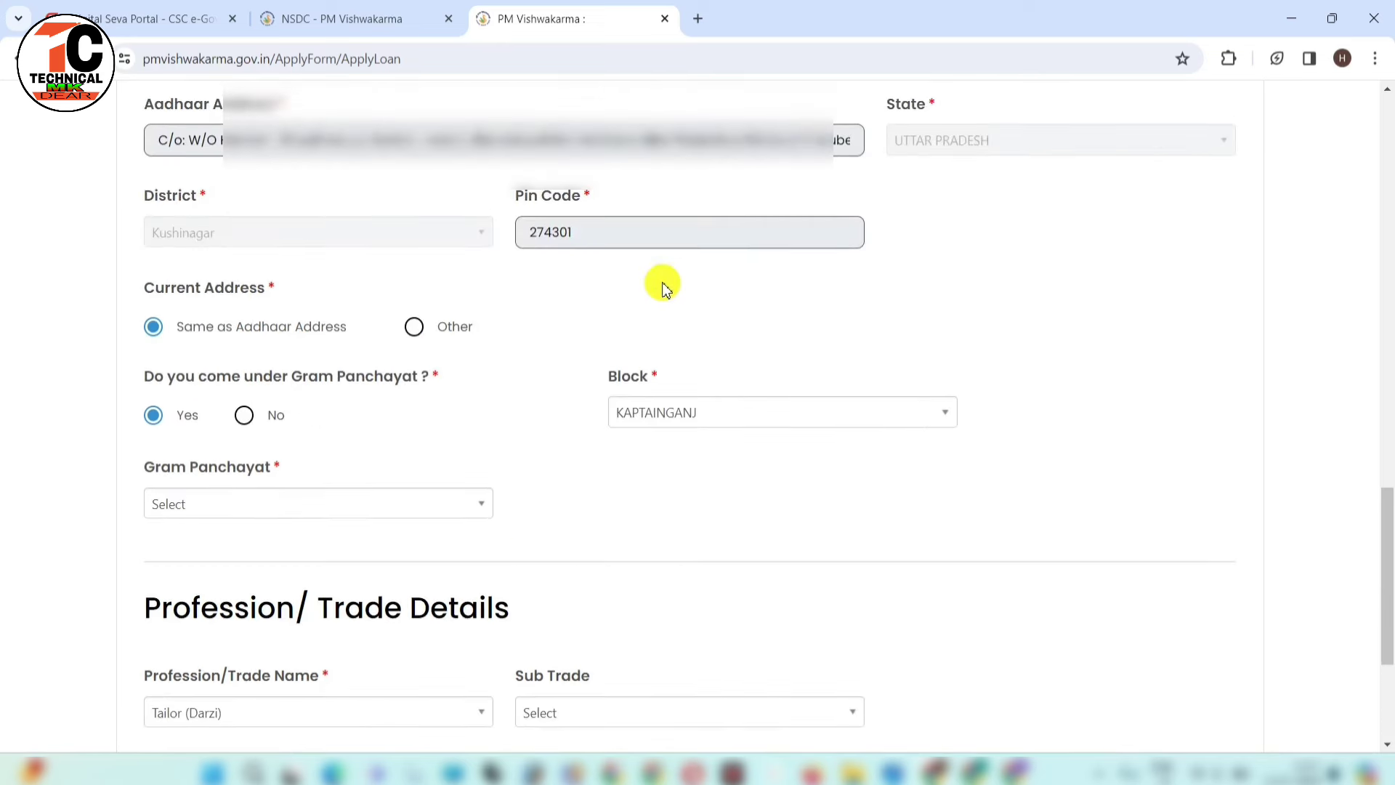
scroll(660, 283, "down", 4)
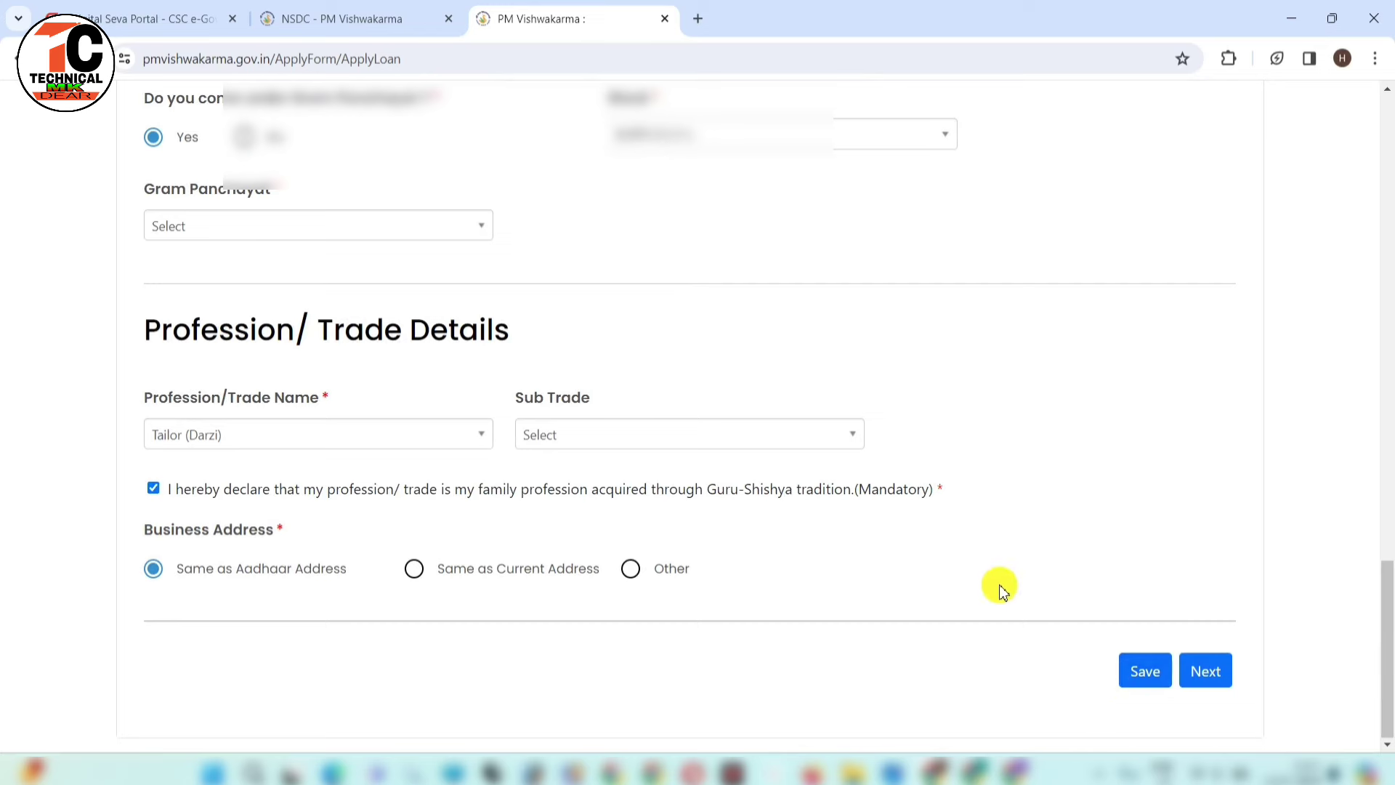
key("Return")
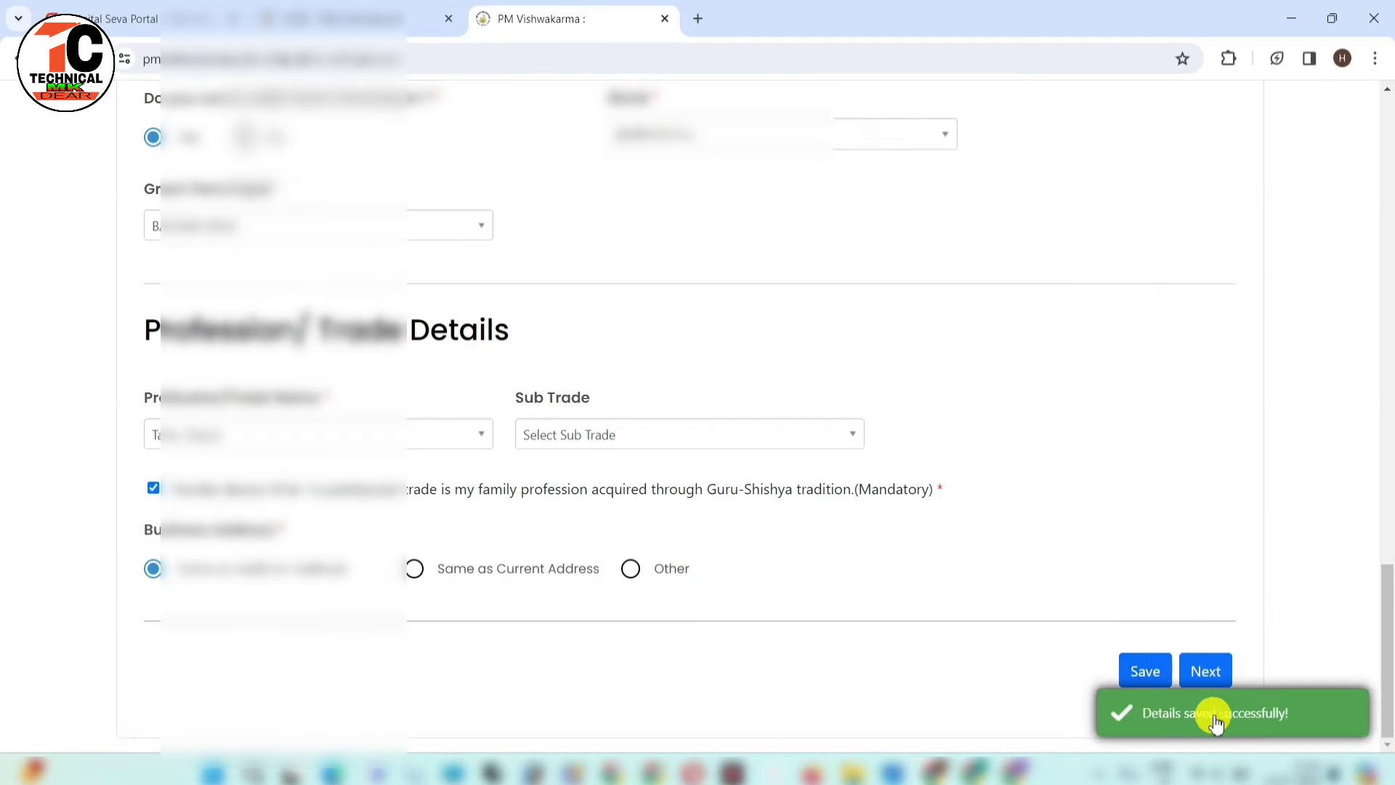
left_click(1200, 676)
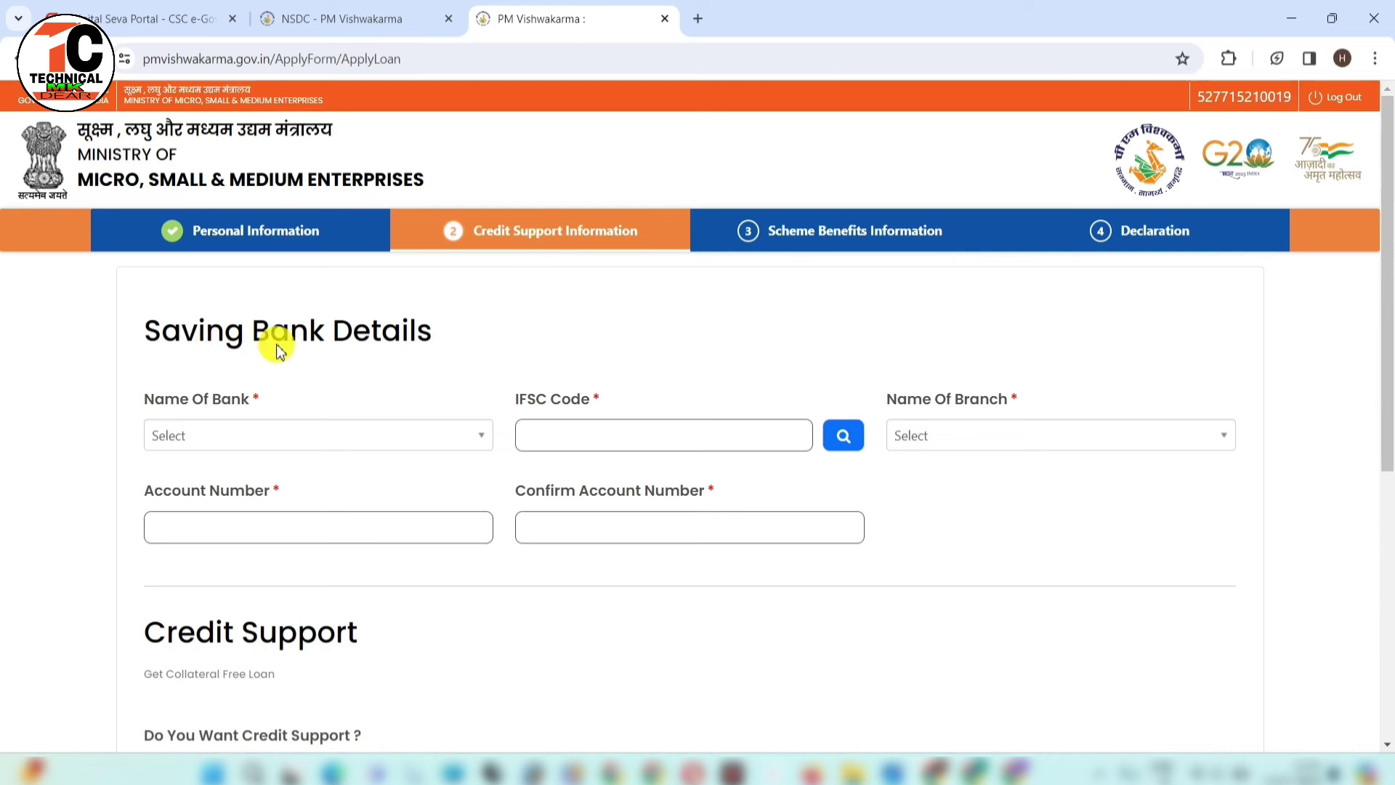
- Choose Central Bank of India as the Name Of Bank under Saving Bank Details and open the IFSC Code for entry
left_click(208, 440)
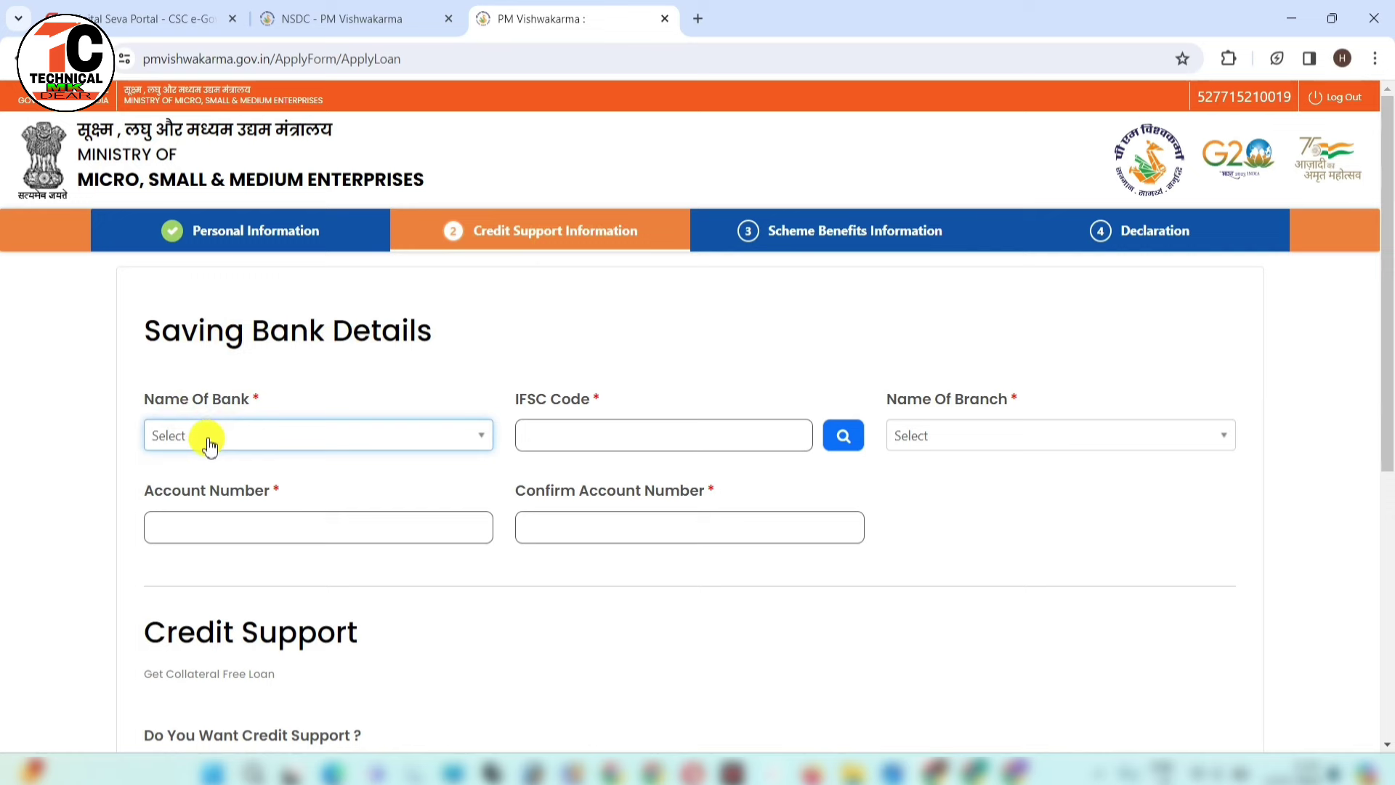
left_click(209, 440)
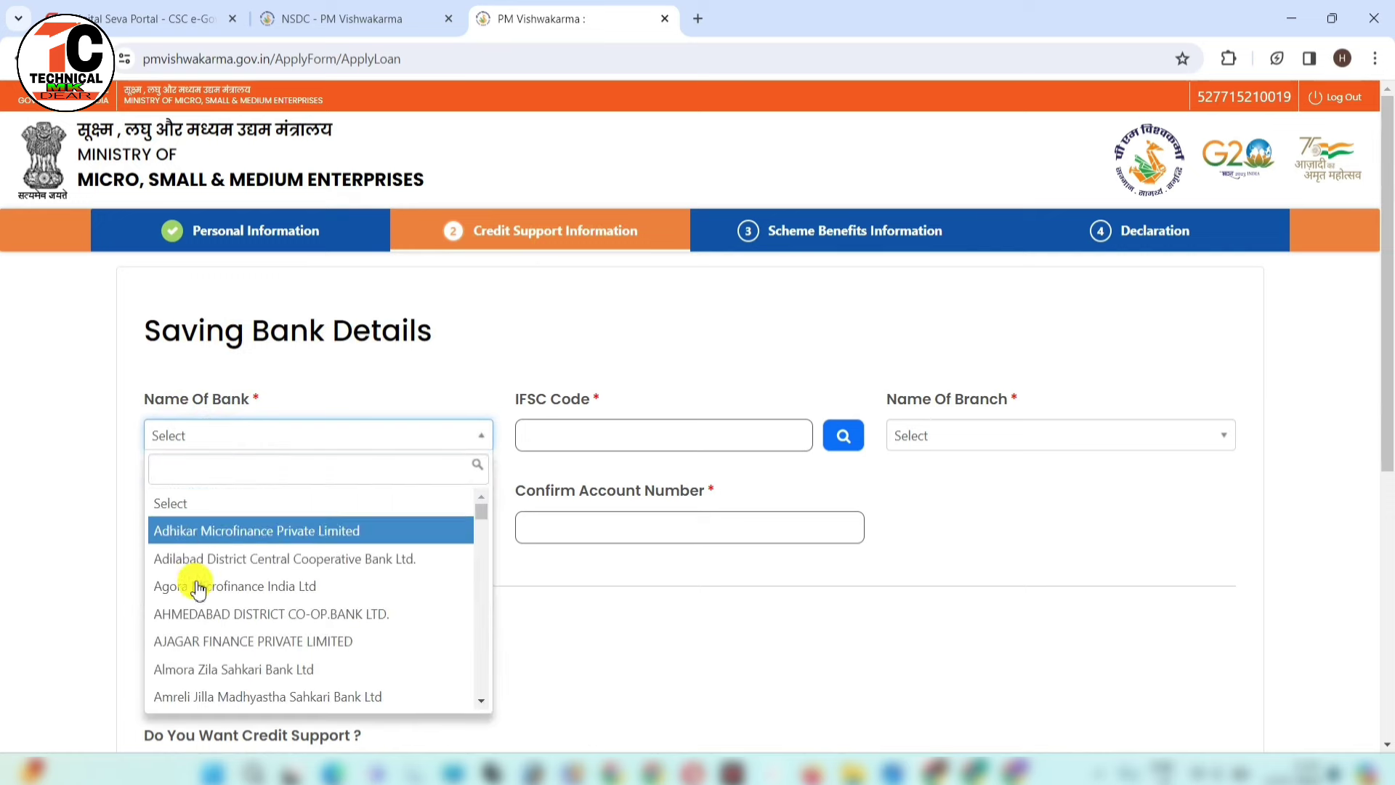
scroll(198, 581, "down", 5)
scroll(198, 588, "down", 10)
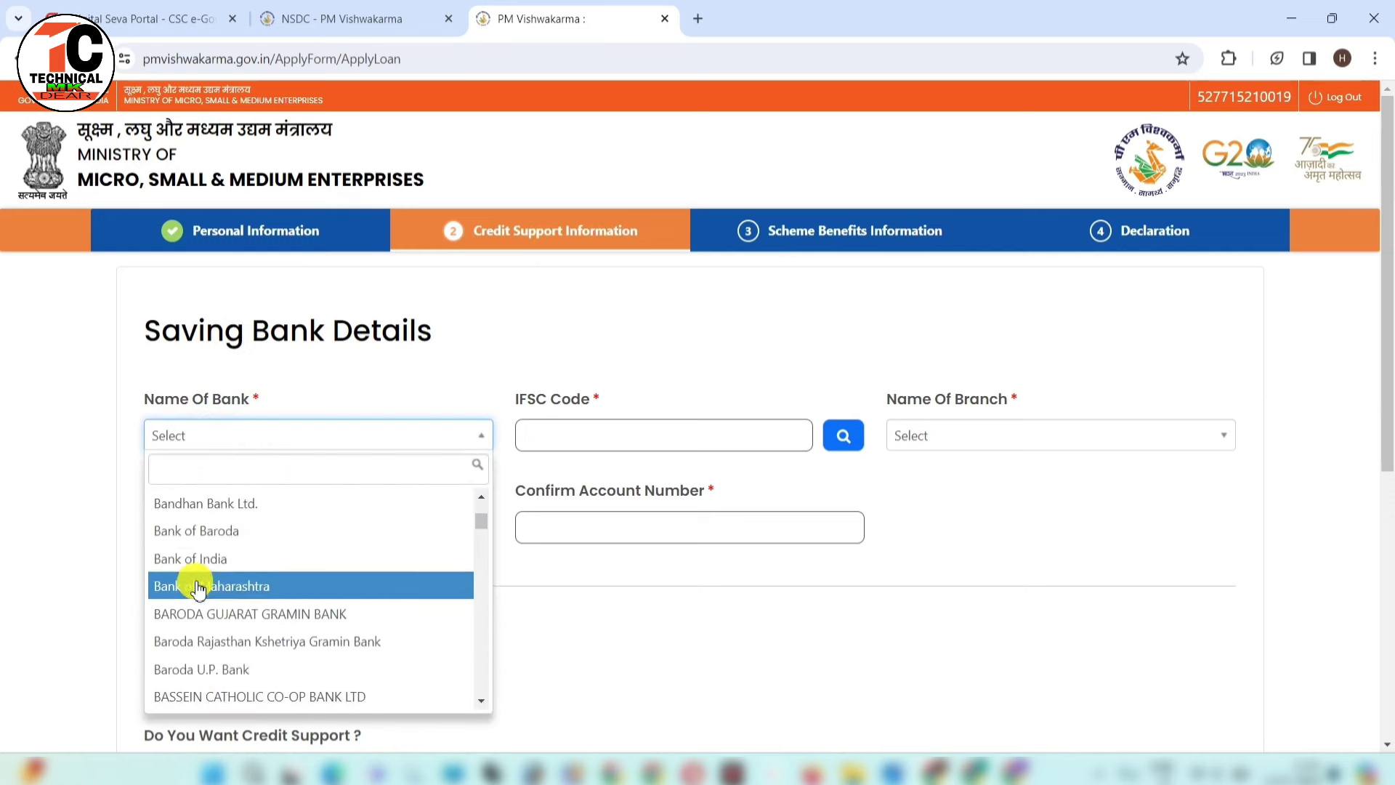
scroll(198, 588, "down", 1)
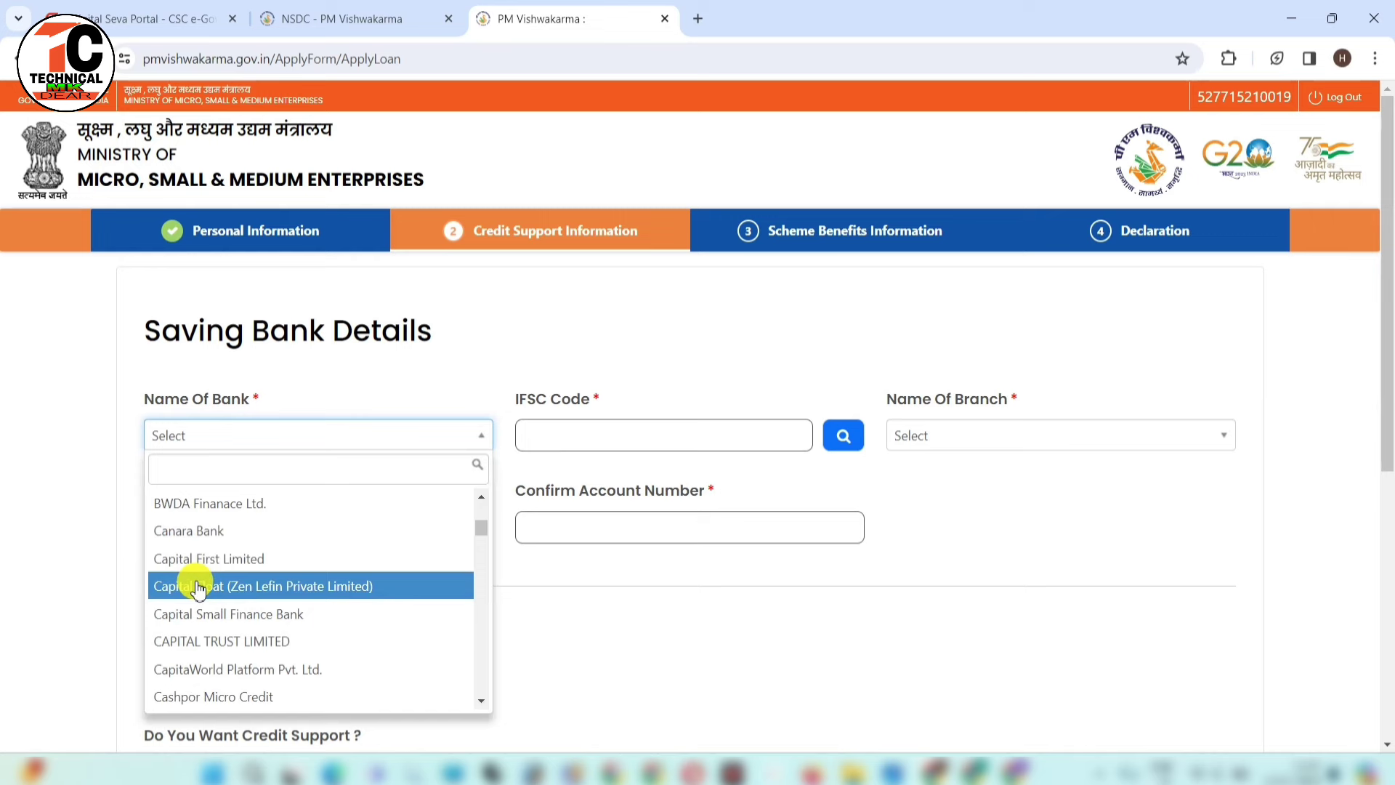
scroll(200, 610, "down", 1)
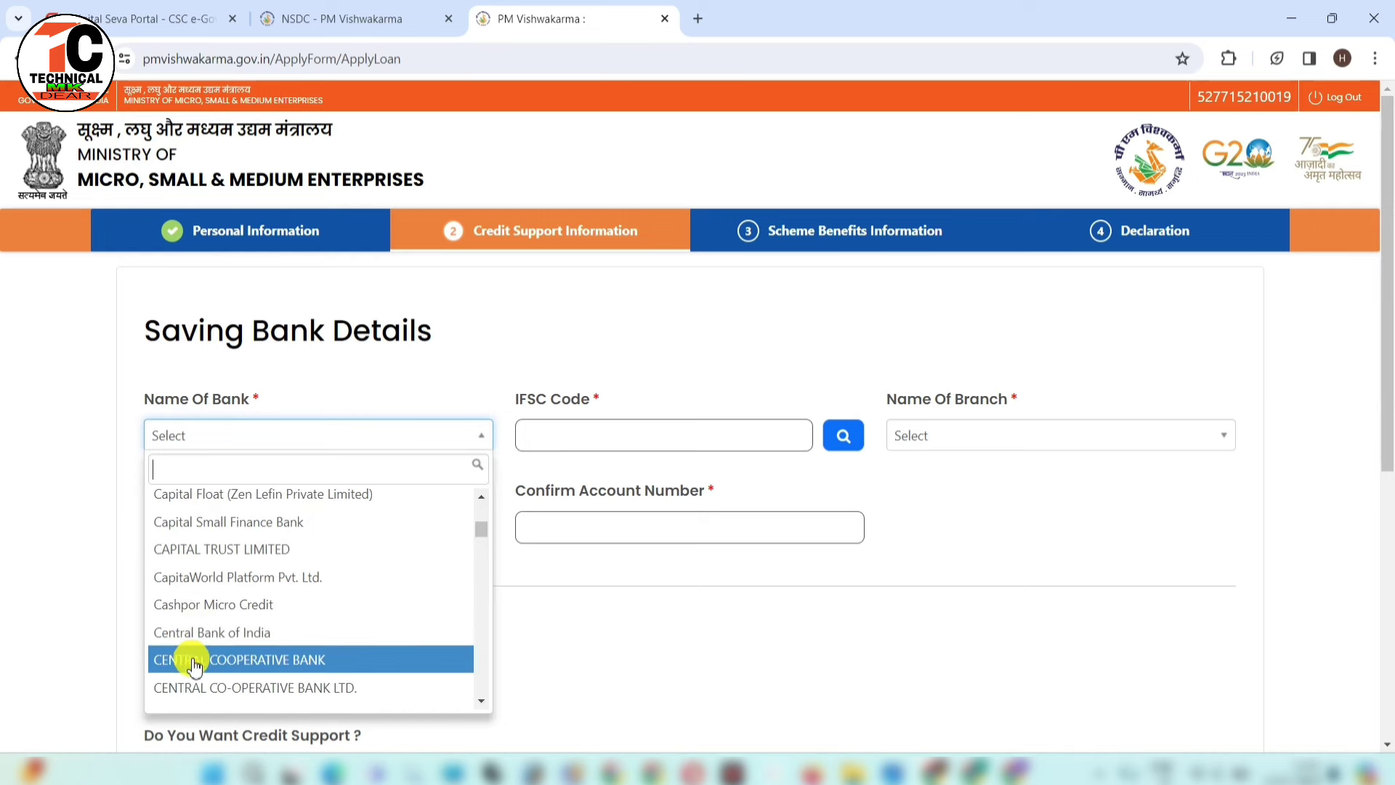
scroll(195, 661, "down", 1)
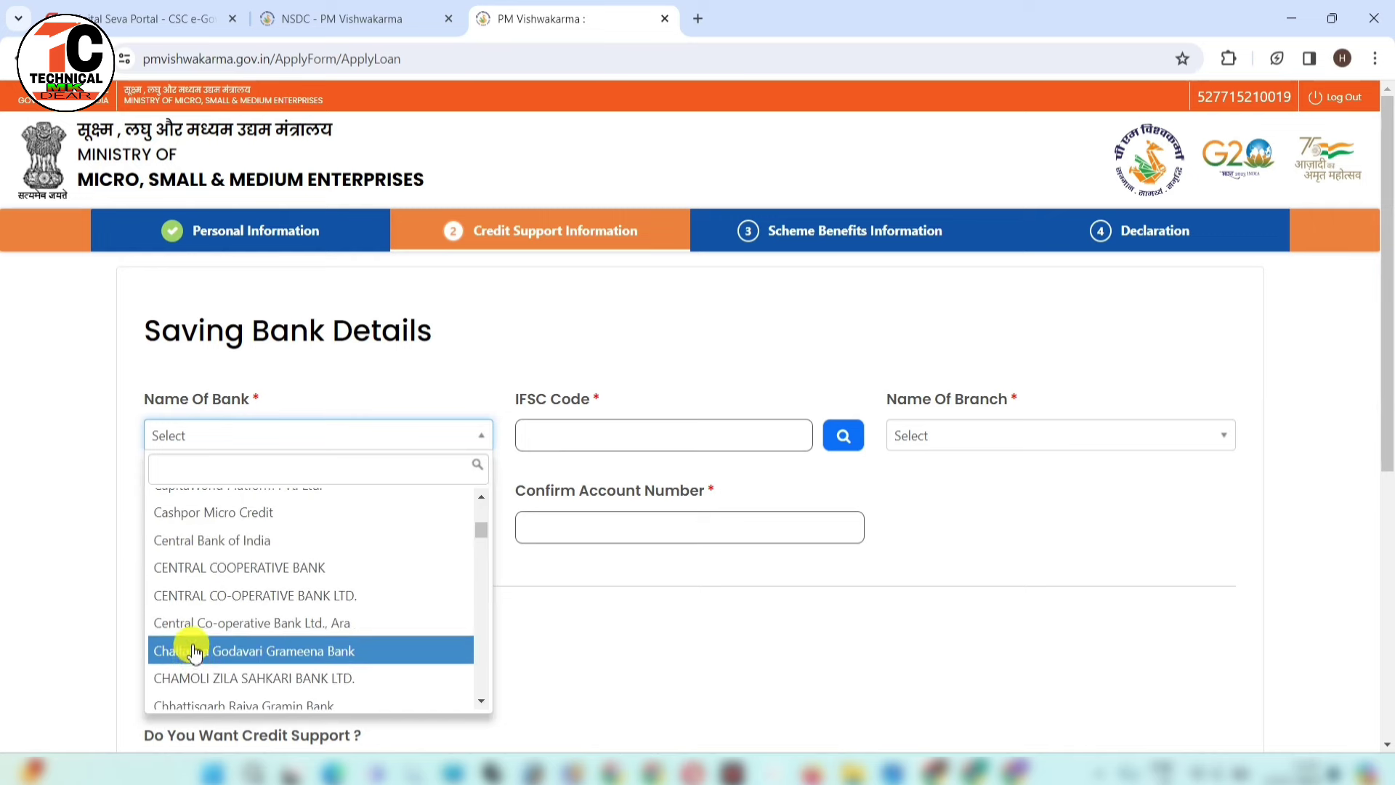
left_click(239, 548)
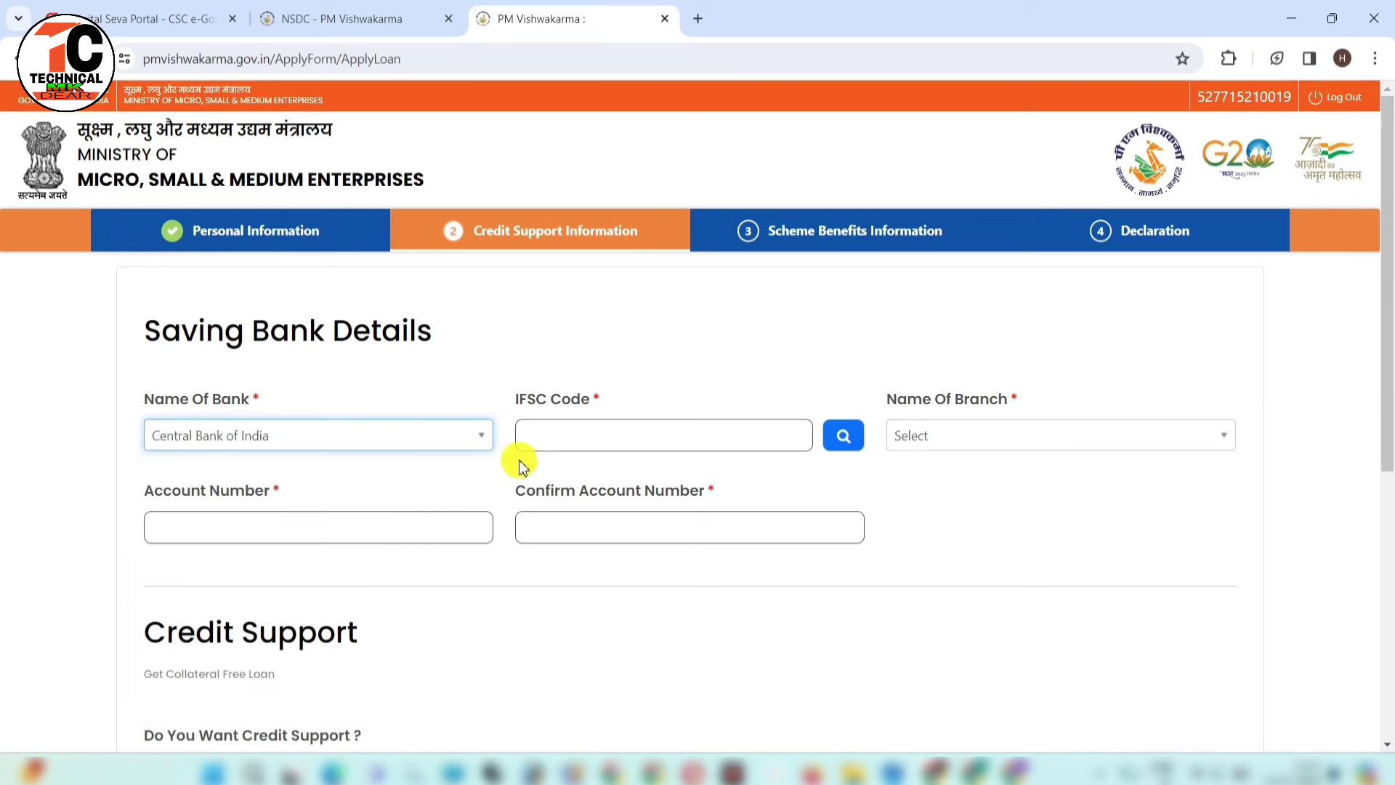
left_click(595, 431)
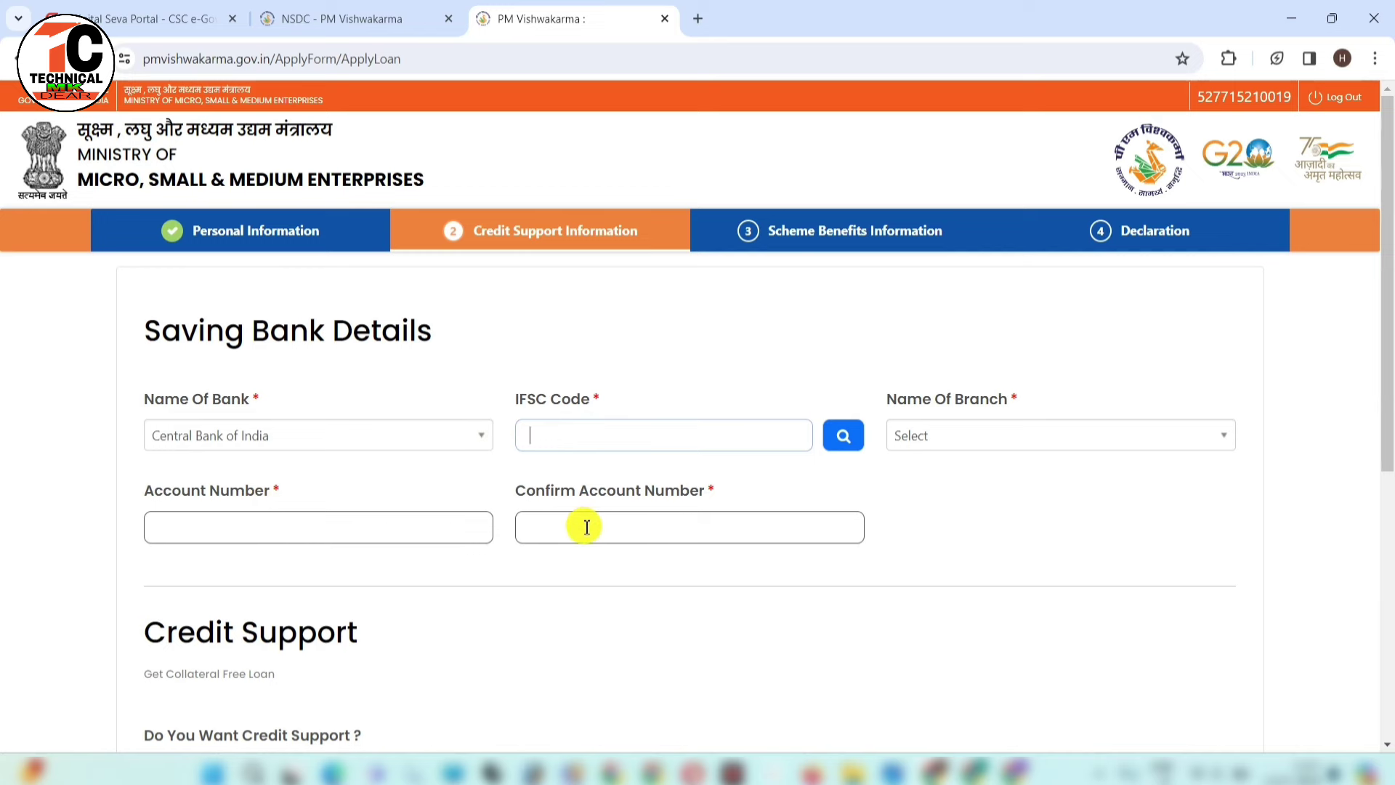
- Set credit support to Yes and review the loan amount, preferred bank, loan purpose and existing loan fields
scroll(630, 530, "down", 7)
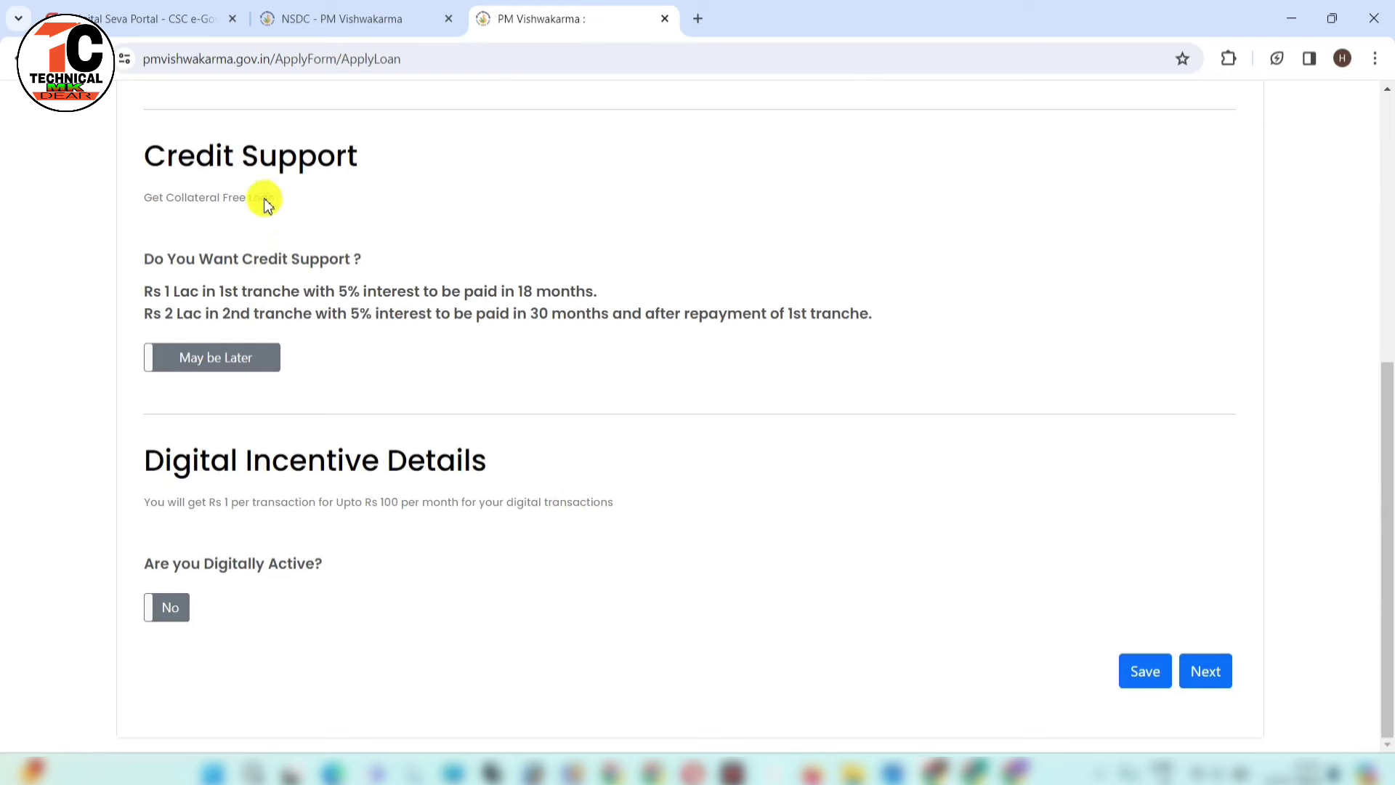
left_click(218, 353)
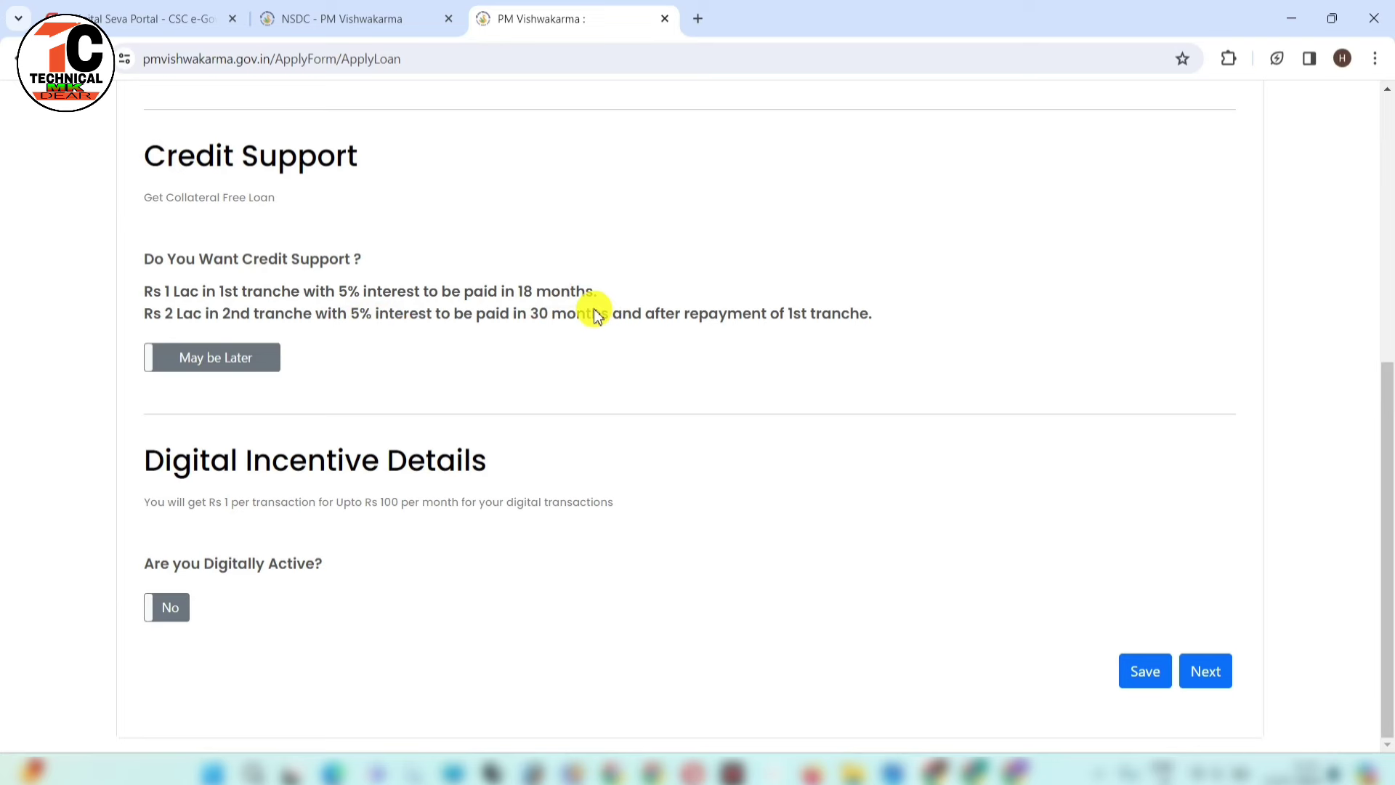
scroll(280, 408, "up", 1)
scroll(280, 409, "down", 1)
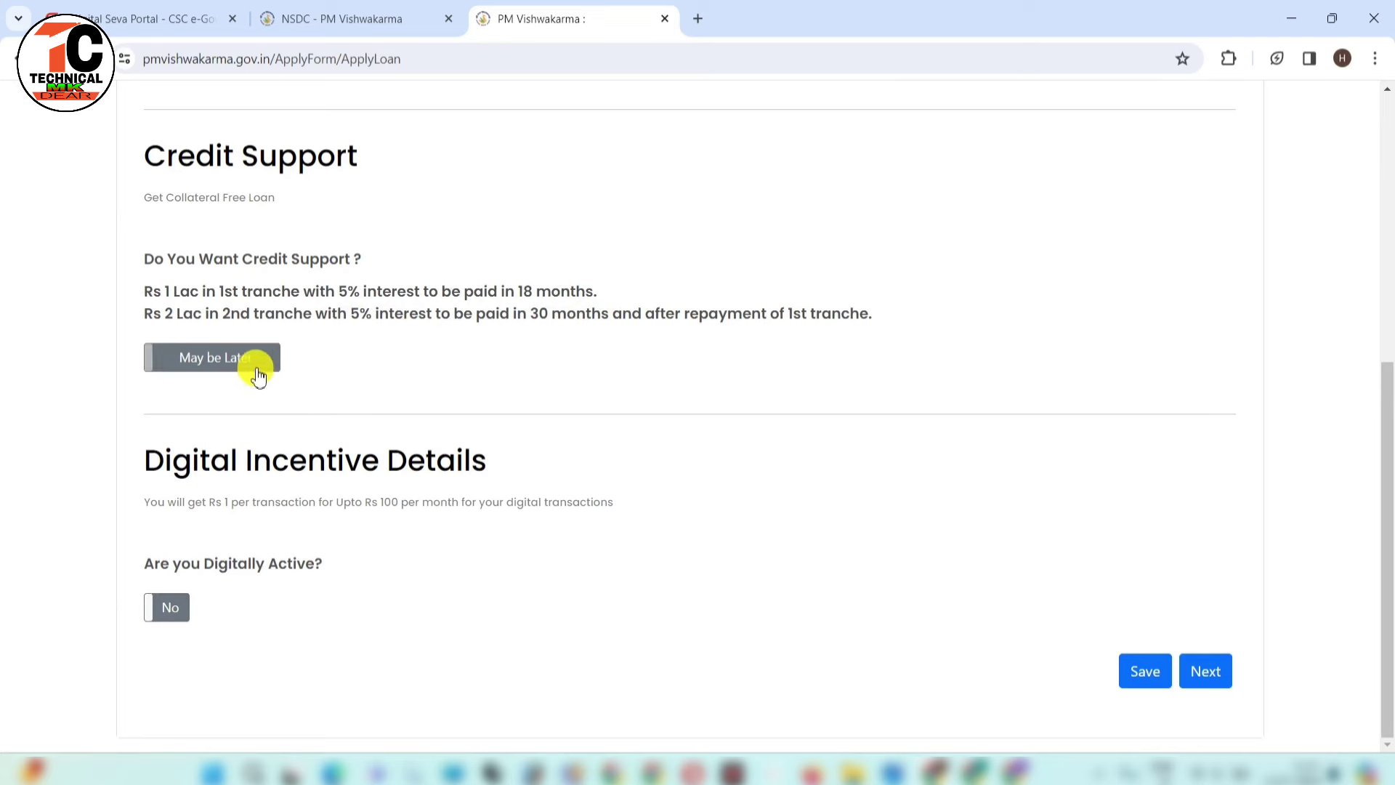
left_click(216, 367)
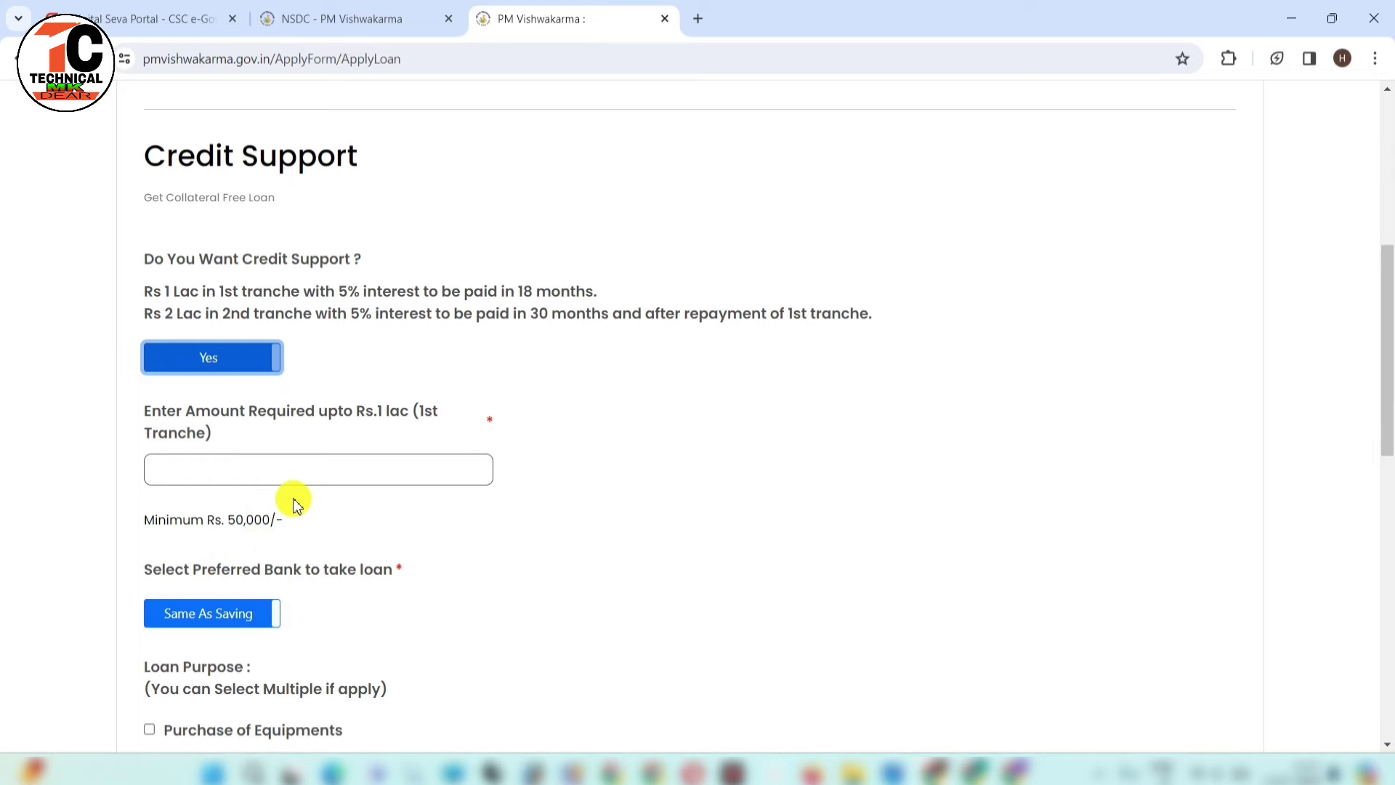
scroll(293, 501, "up", 5)
scroll(333, 511, "down", 5)
scroll(333, 511, "down", 3)
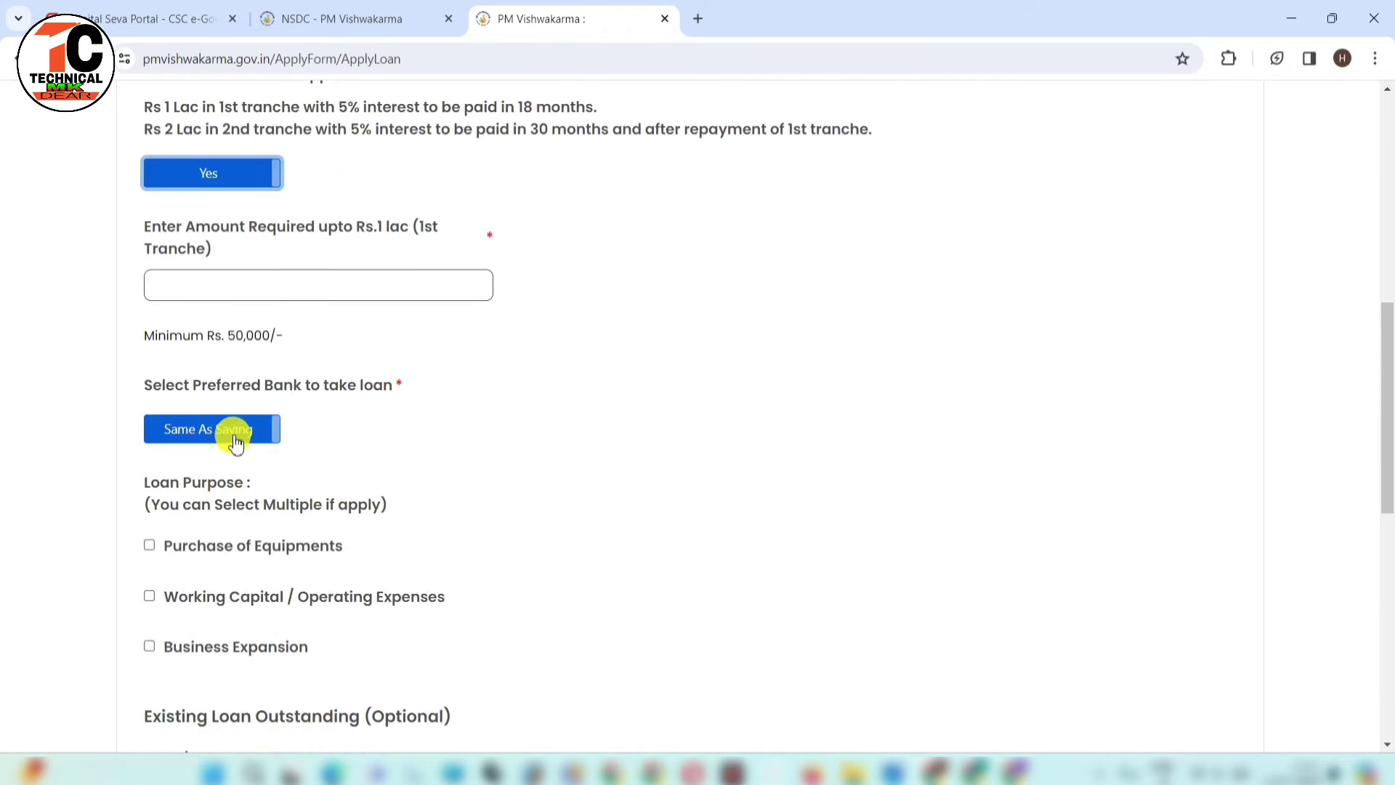
scroll(218, 436, "down", 1)
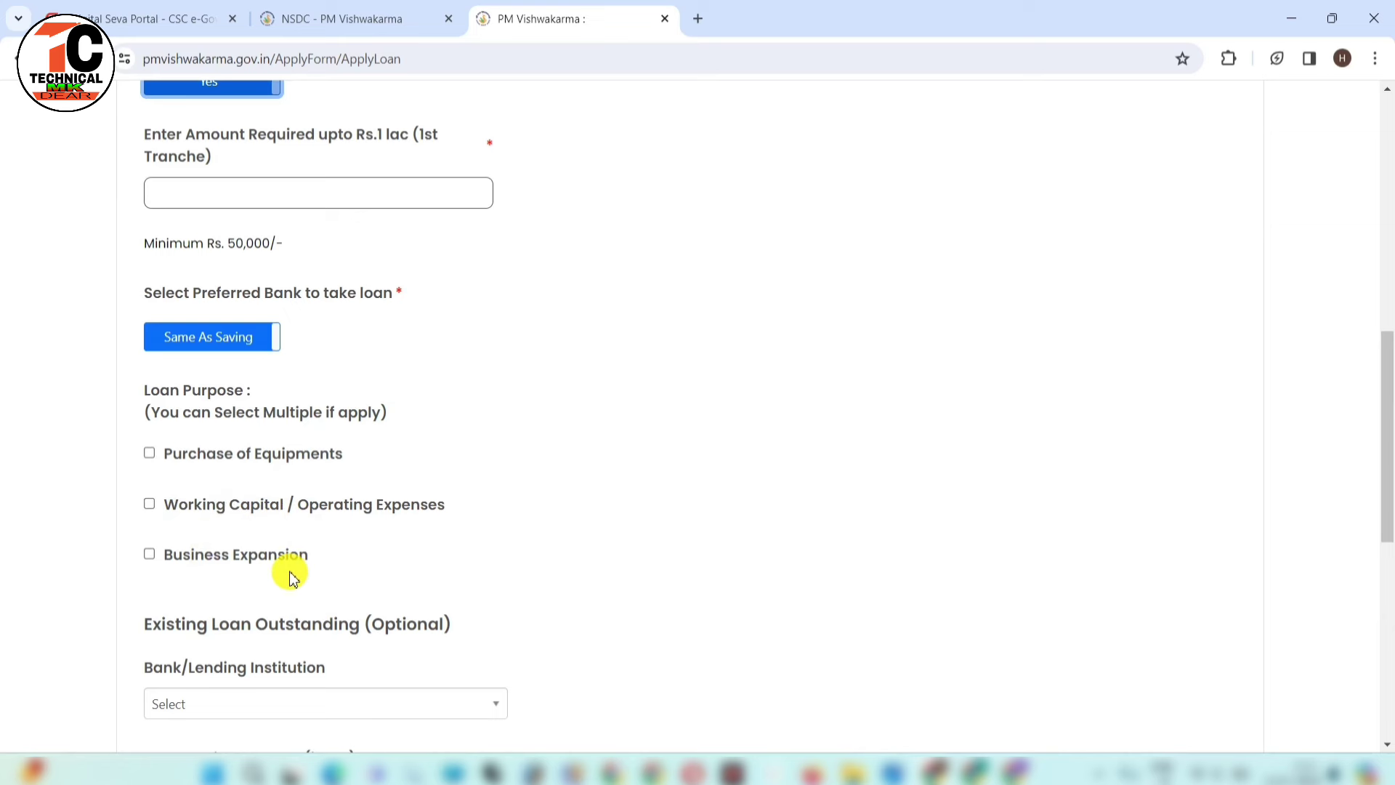
scroll(289, 576, "down", 3)
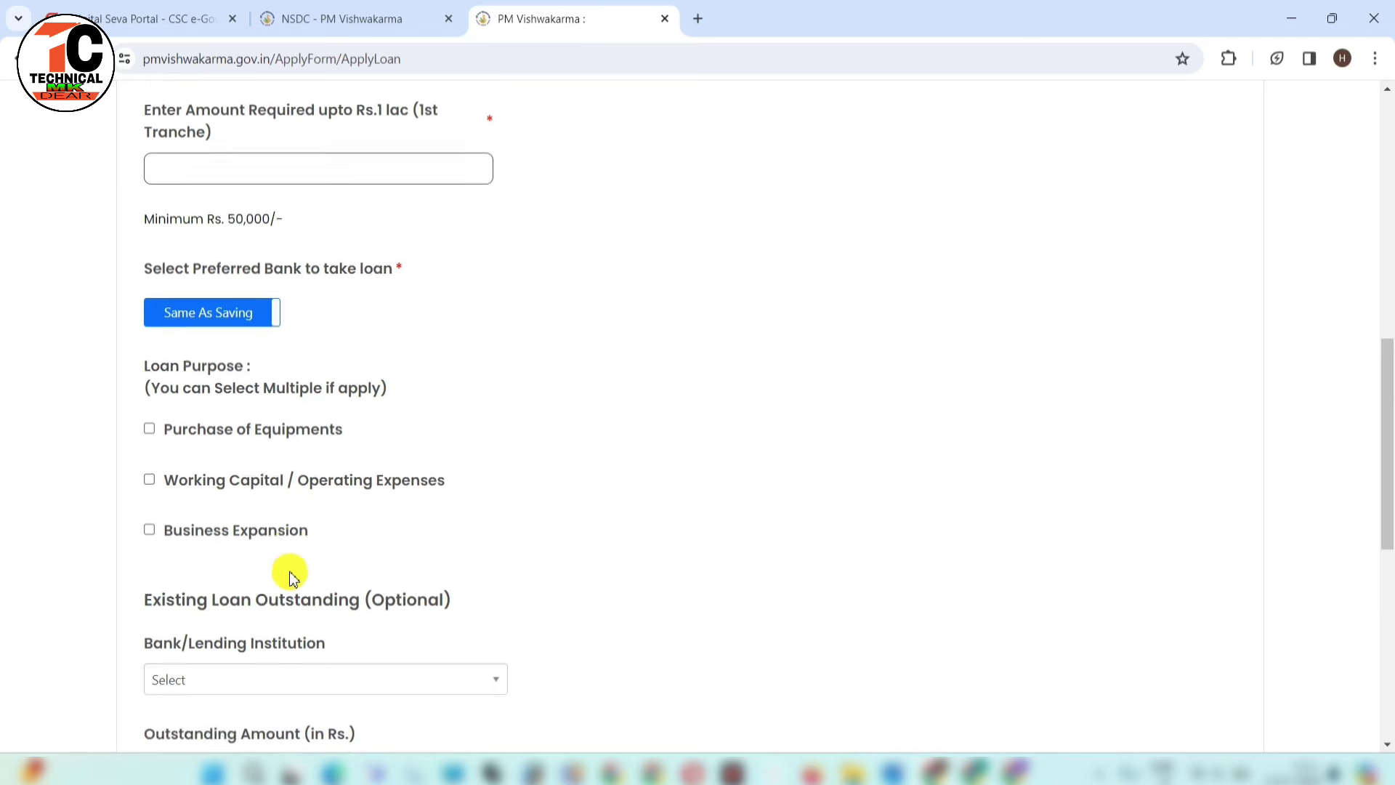
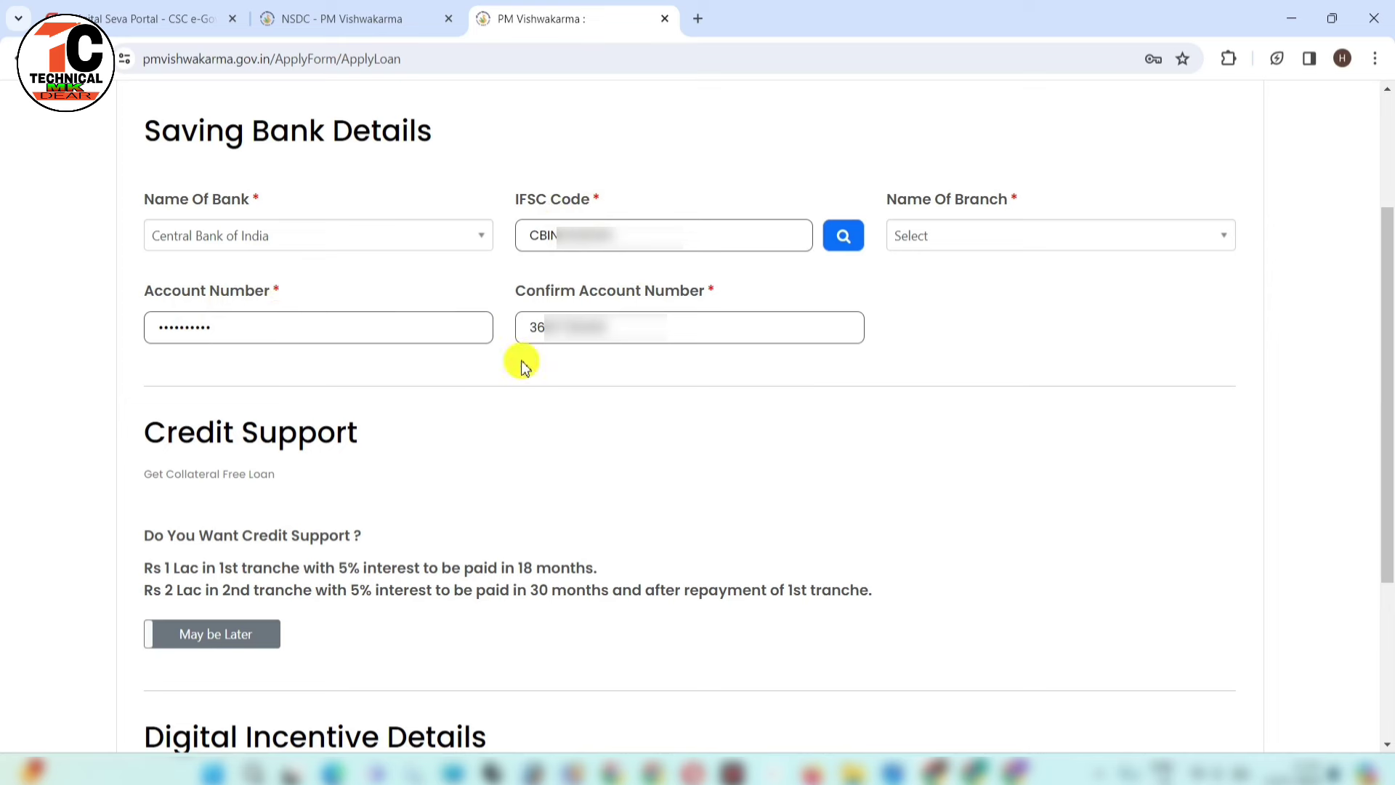
- Look at the Name Of Branch choices and save the bank details with credit support left at May be Later
left_click(963, 238)
left_click(1014, 359)
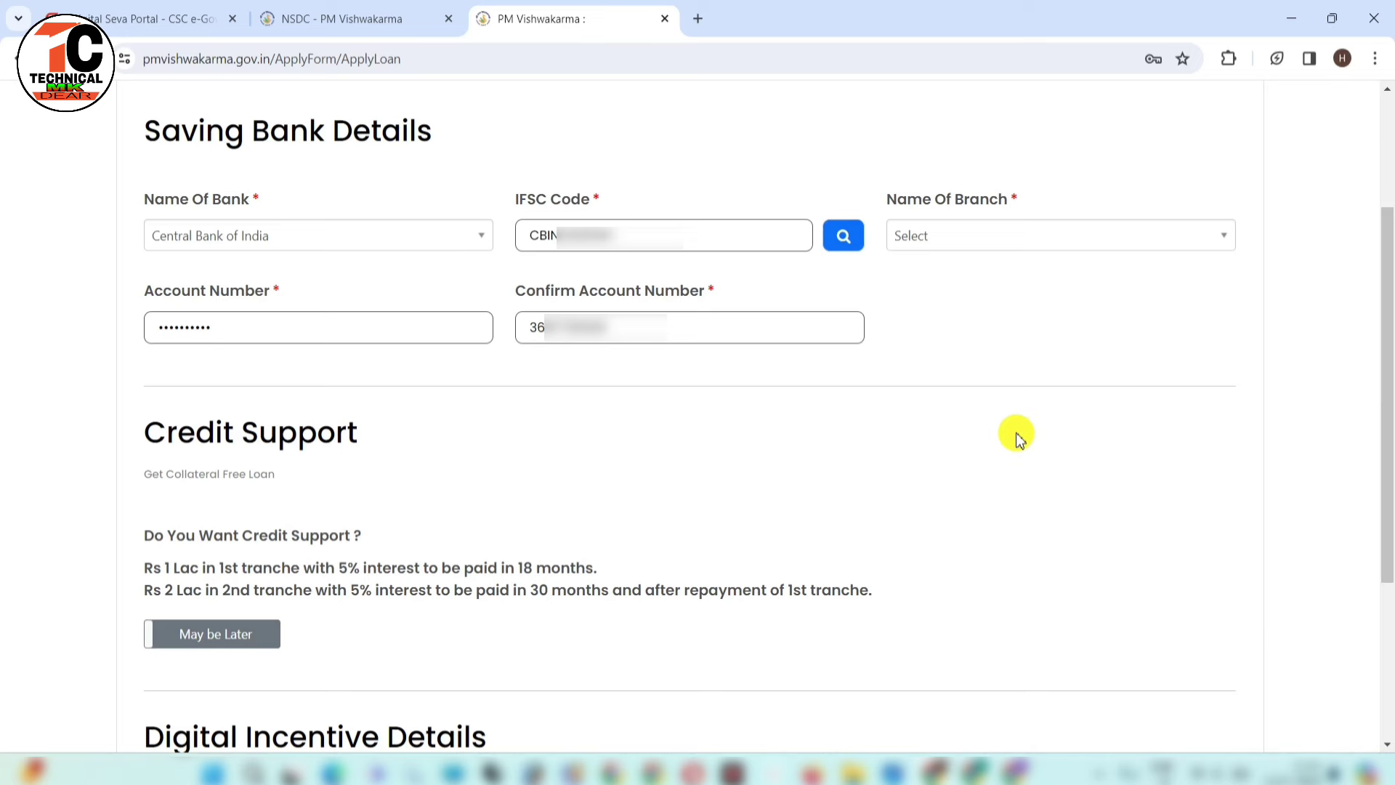
scroll(1016, 436, "down", 4)
left_click(1142, 682)
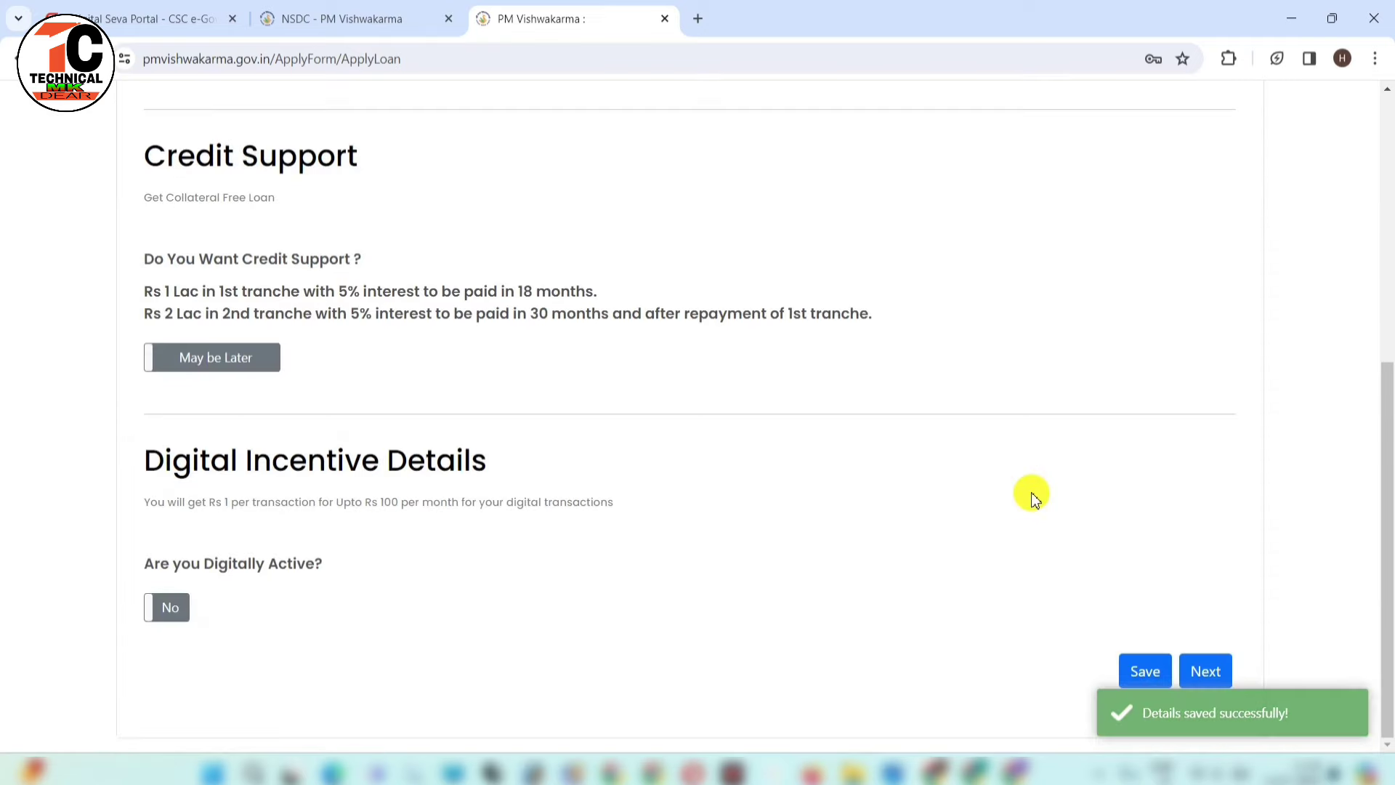
- Set Name Of Branch to the branch matching the IFSC code and continue to Scheme Benefits Information
scroll(1031, 491, "up", 6)
left_click(988, 435)
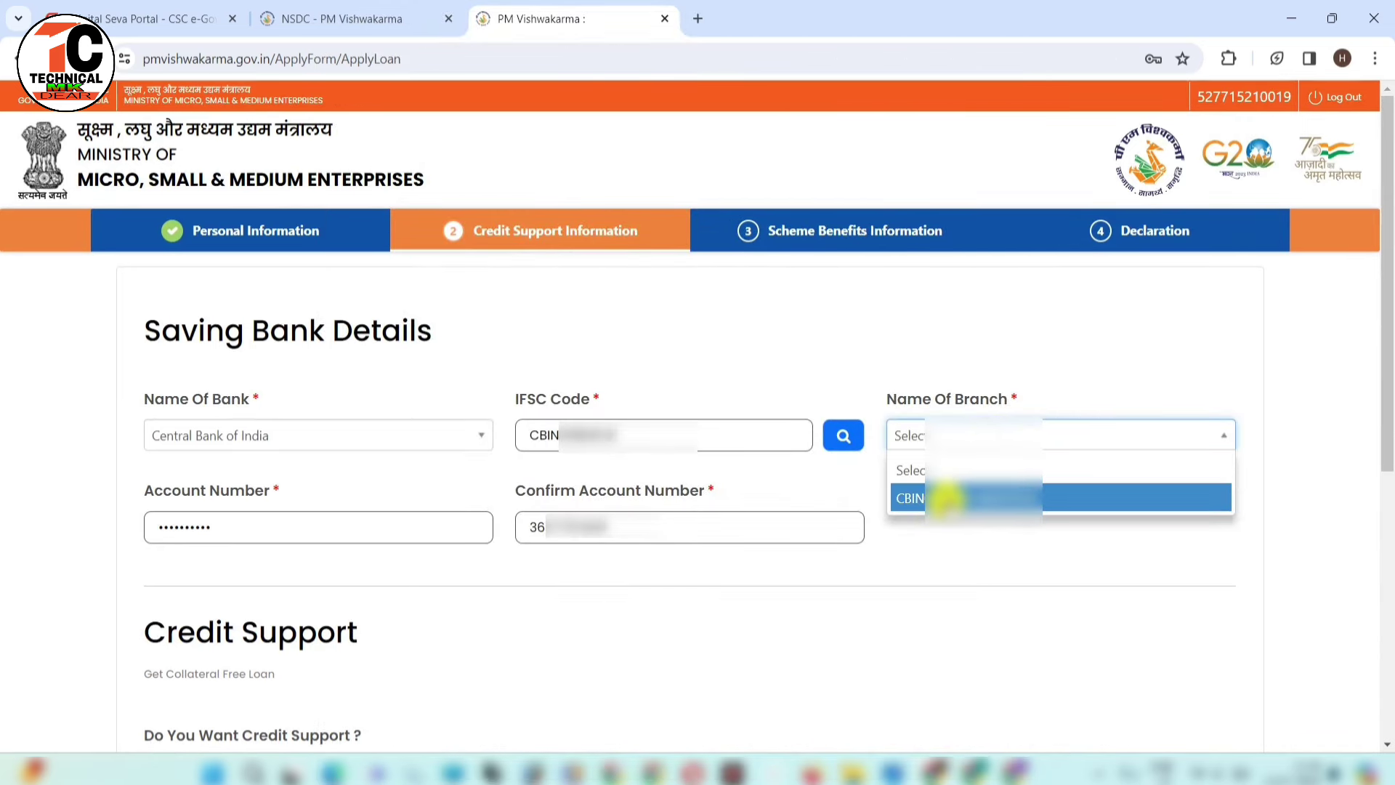
left_click(945, 499)
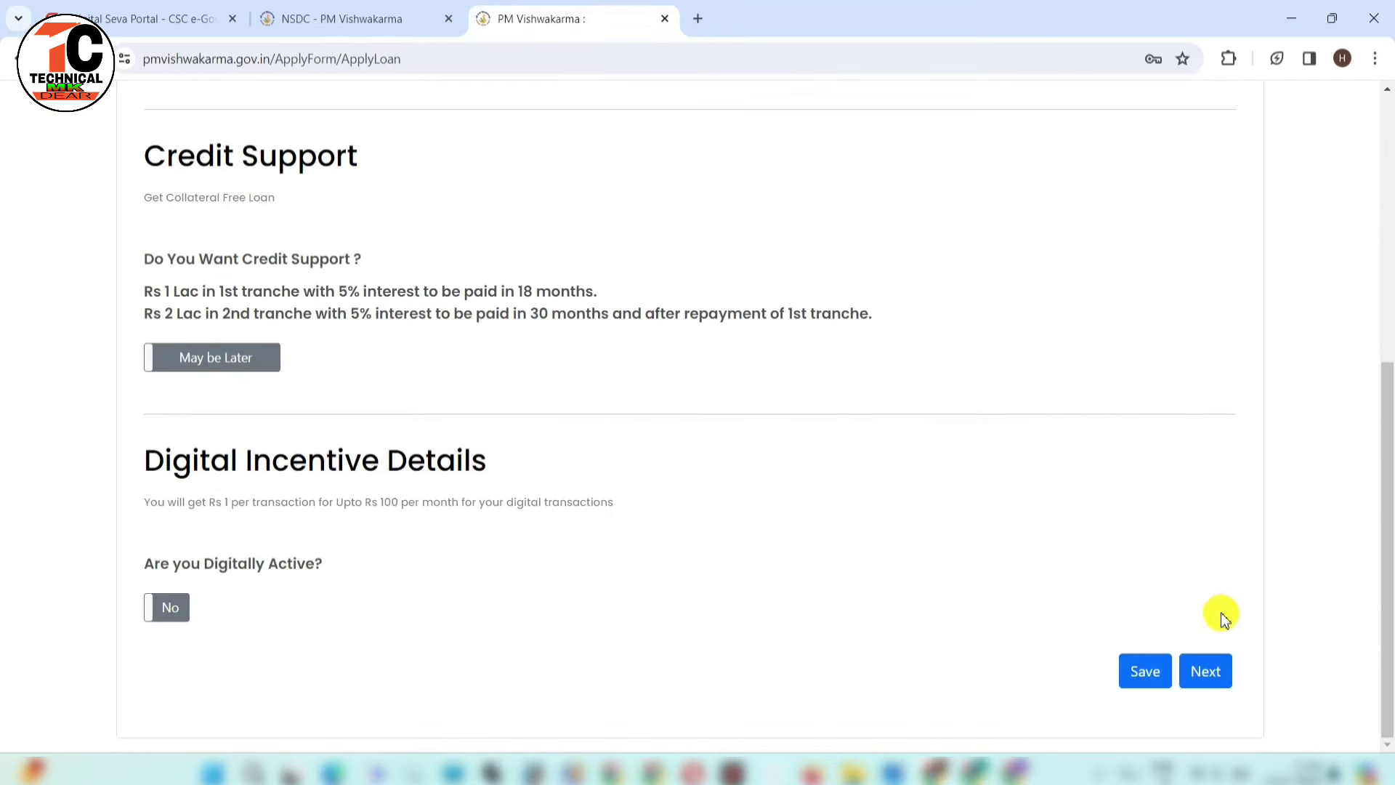
left_click(1206, 669)
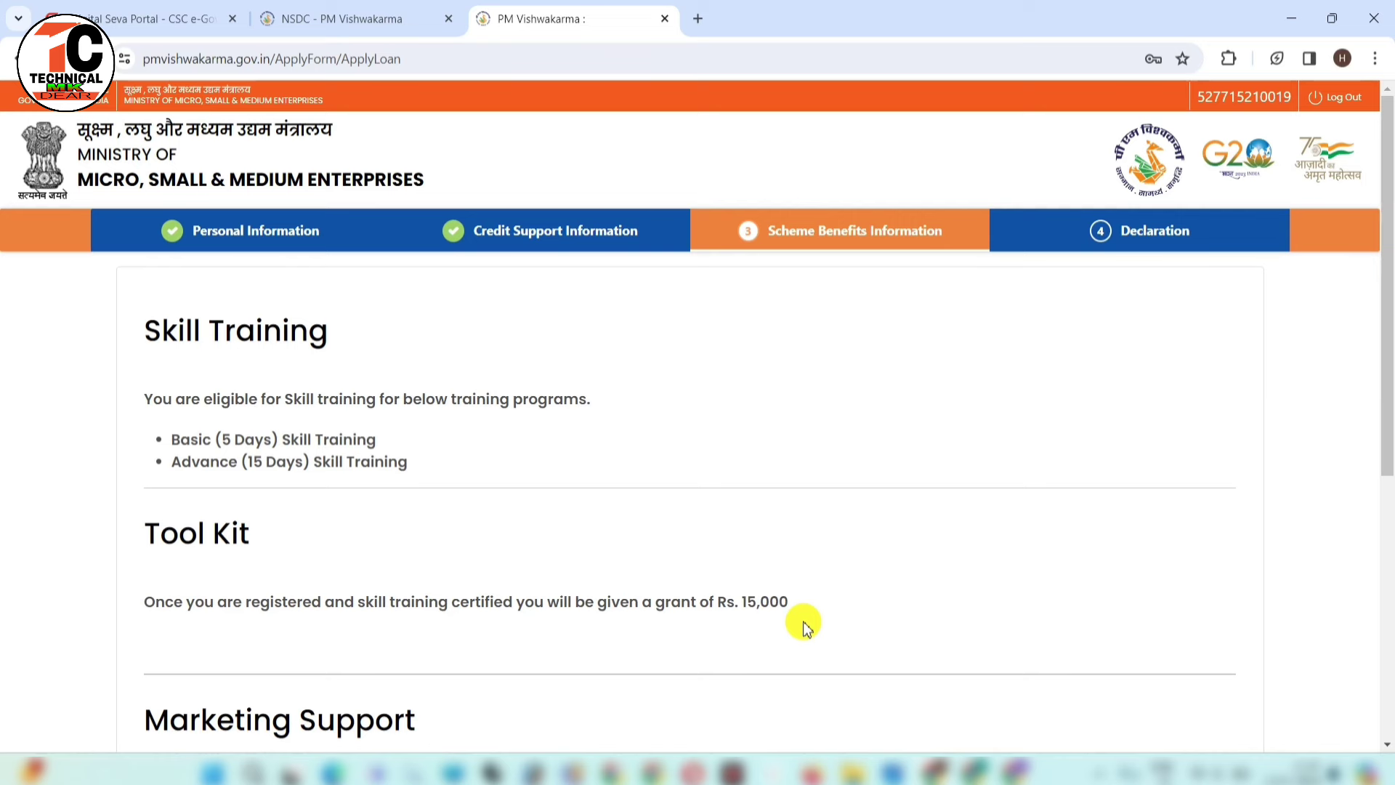
- Continue to the Declaration without selecting any marketing support and agree to the PM Vishwakarma Privacy Policy and Terms and Condition
scroll(804, 626, "down", 6)
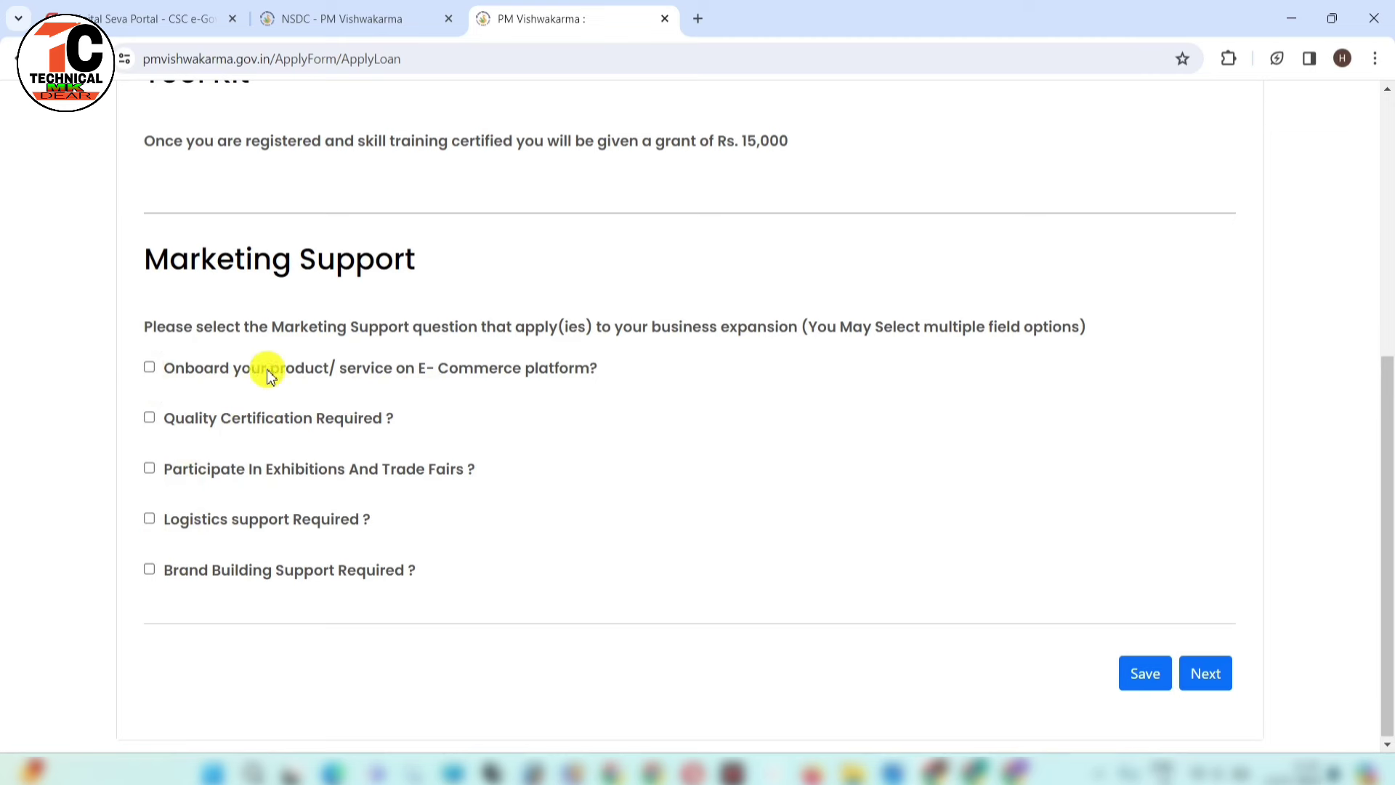
left_click(1206, 674)
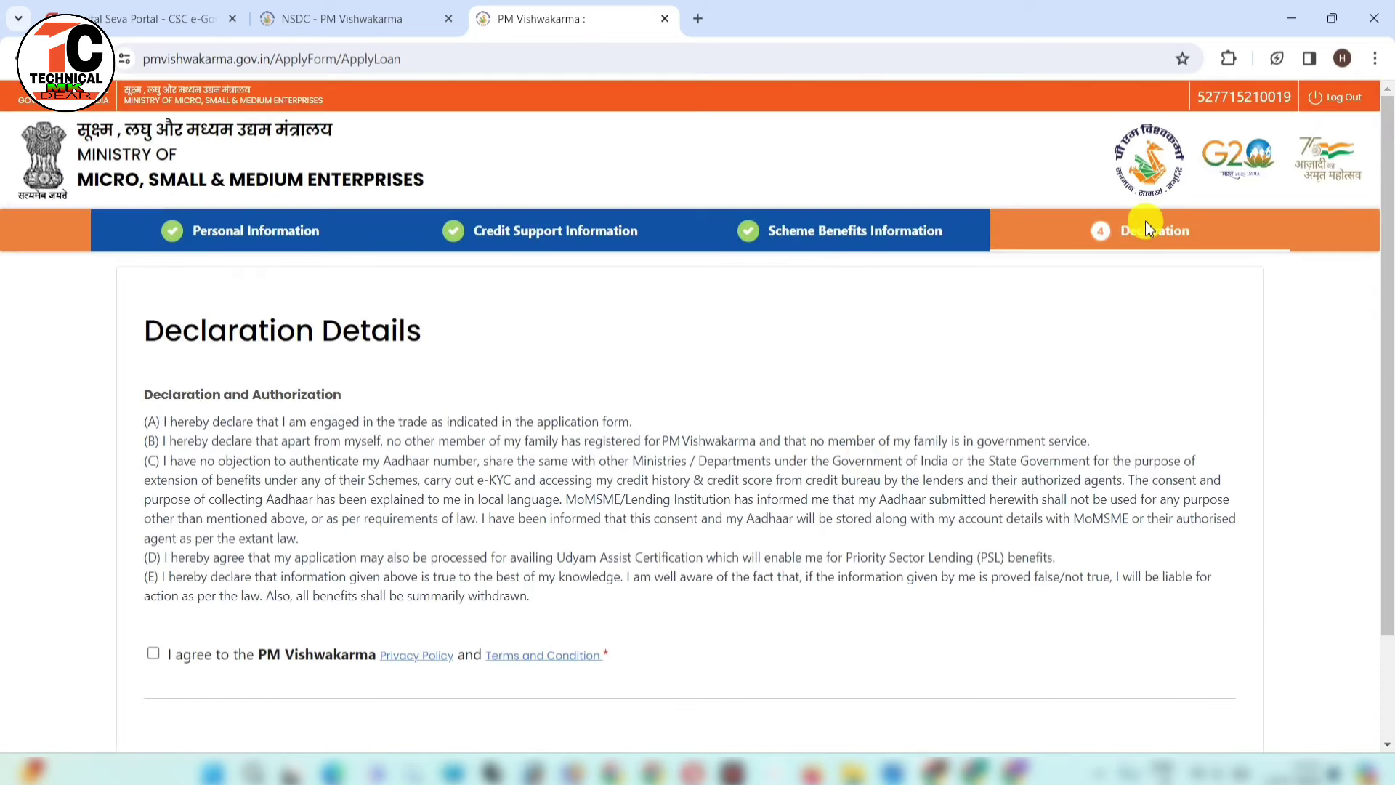
scroll(1139, 229, "down", 1)
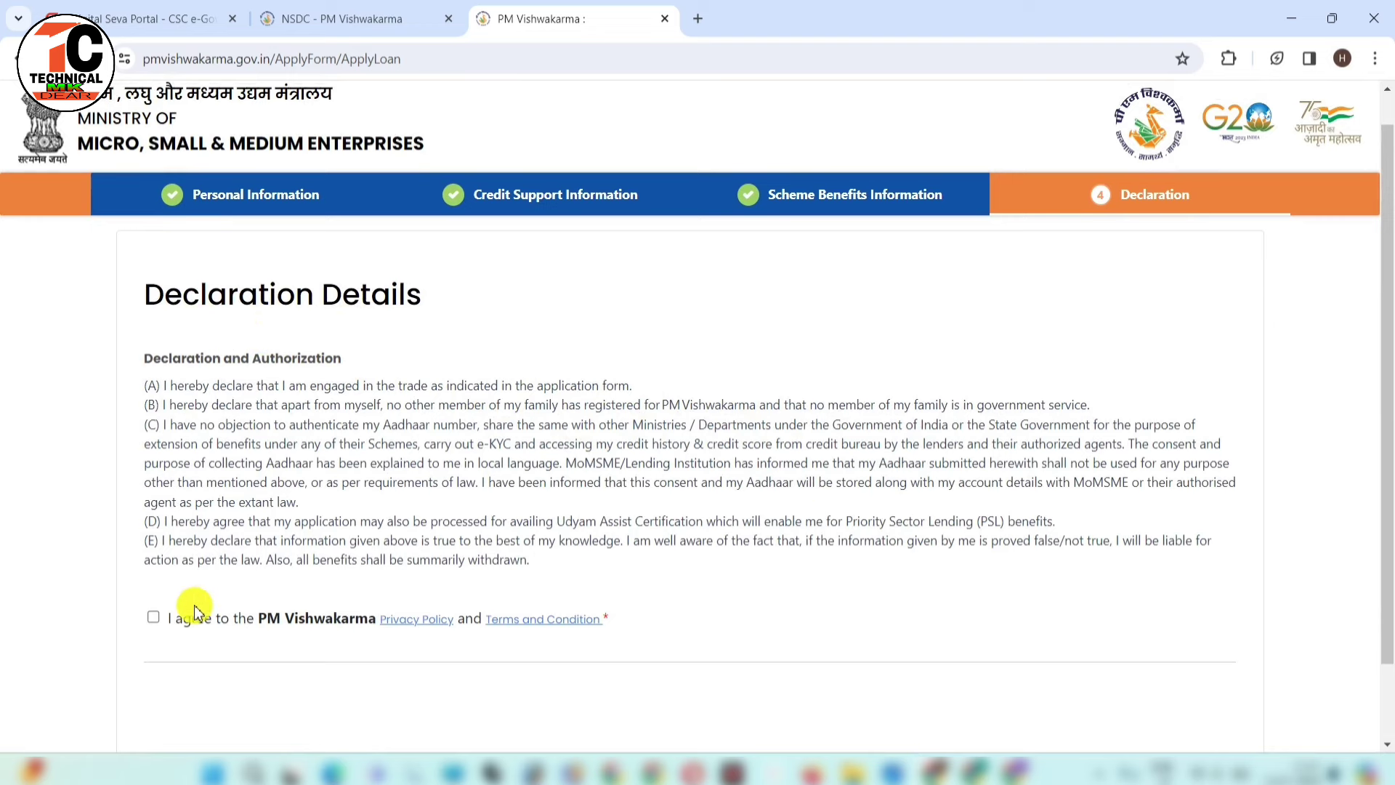
left_click(154, 617)
scroll(950, 595, "down", 1)
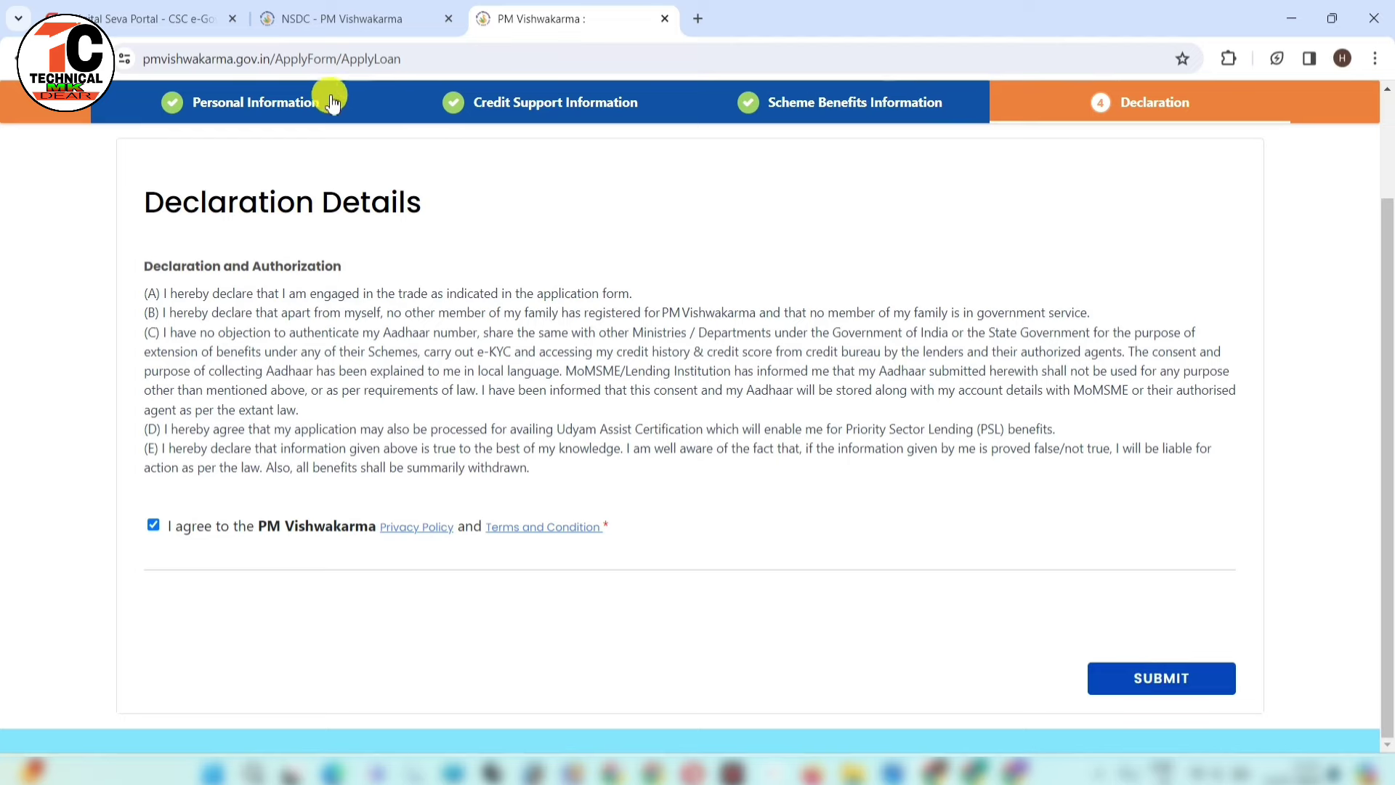
- Go back to Scheme Benefits Information and look over its skill training, tool kit and marketing support sections
left_click(854, 105)
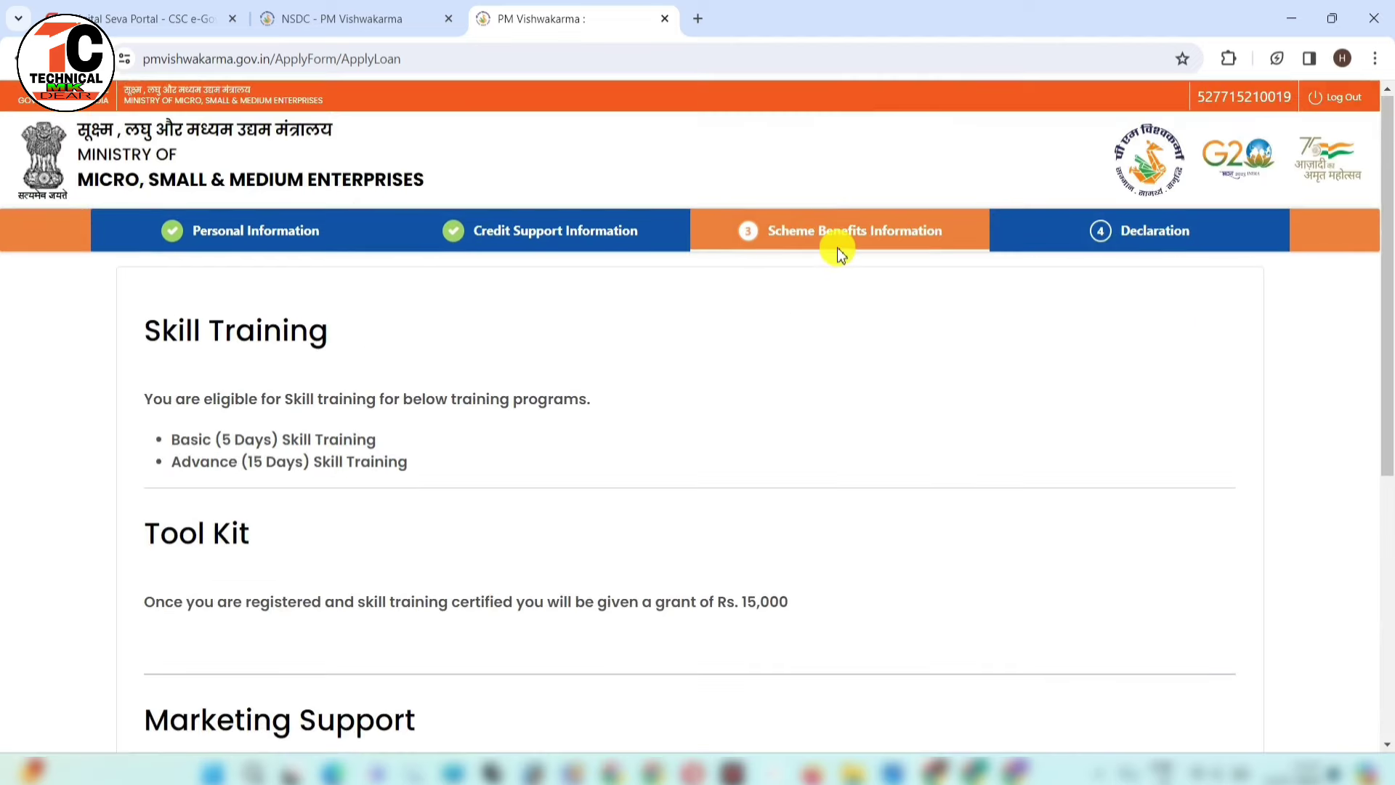
scroll(743, 491, "down", 3)
scroll(507, 206, "up", 3)
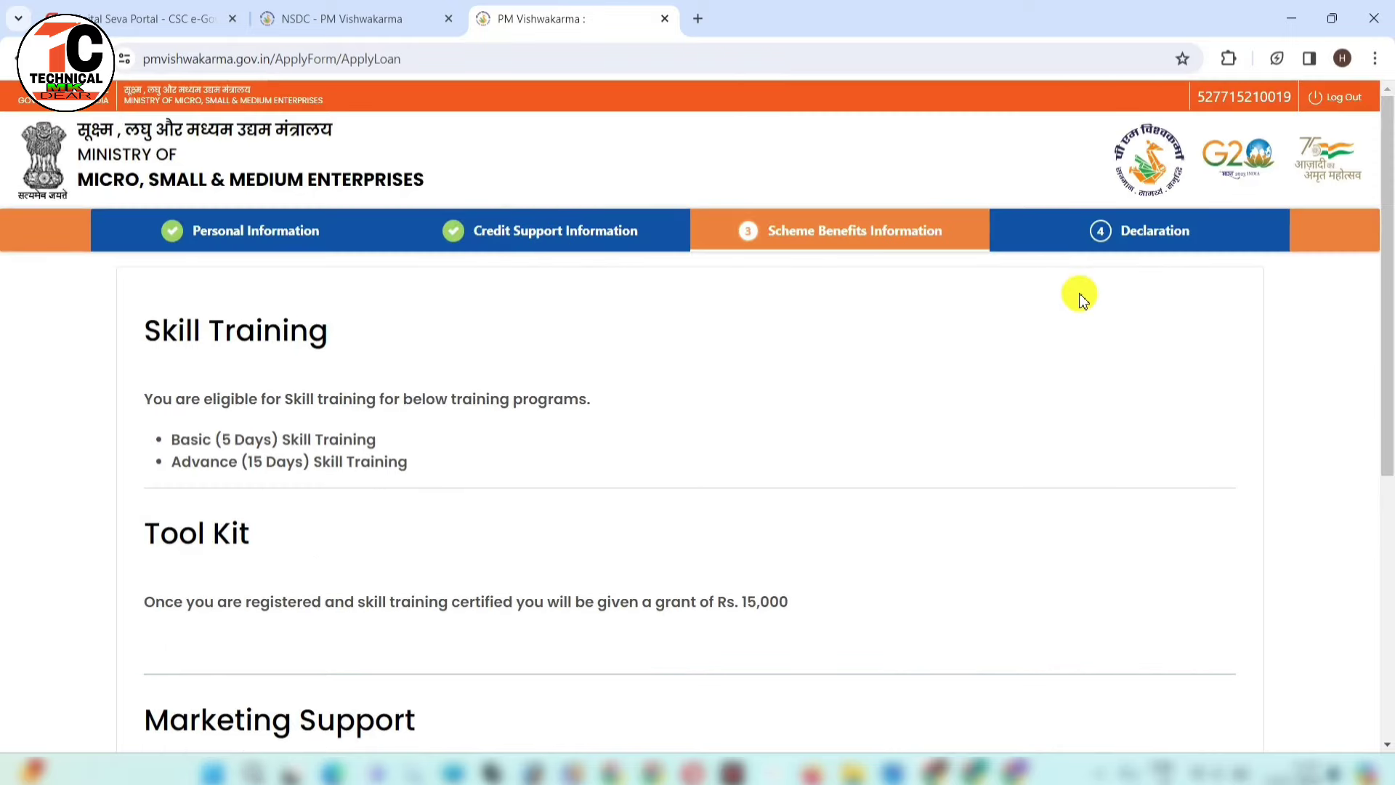
- Proceed to the Declaration with every marketing support option left unselected and accept the PM Vishwakarma Privacy Policy and Terms and Condition
scroll(1080, 294, "down", 5)
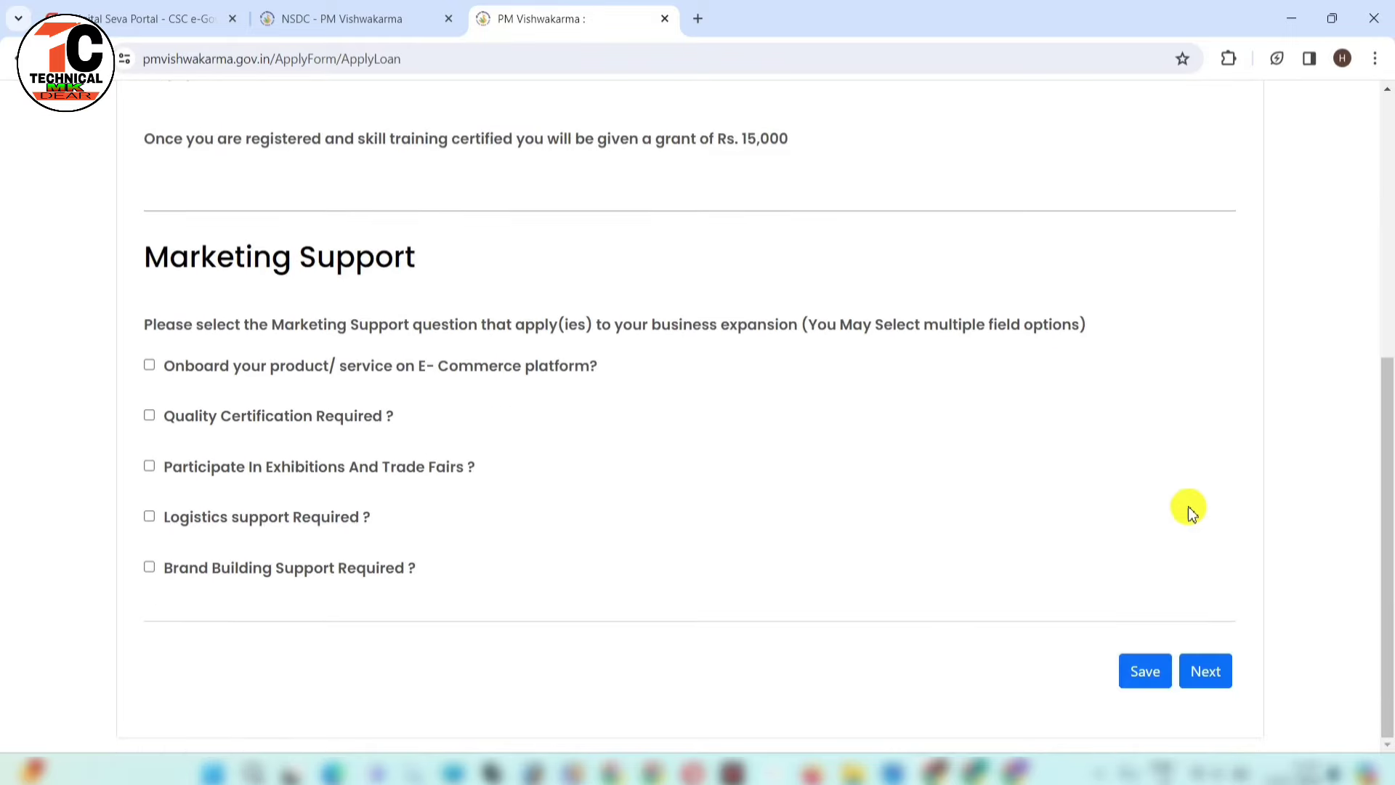
left_click(1205, 668)
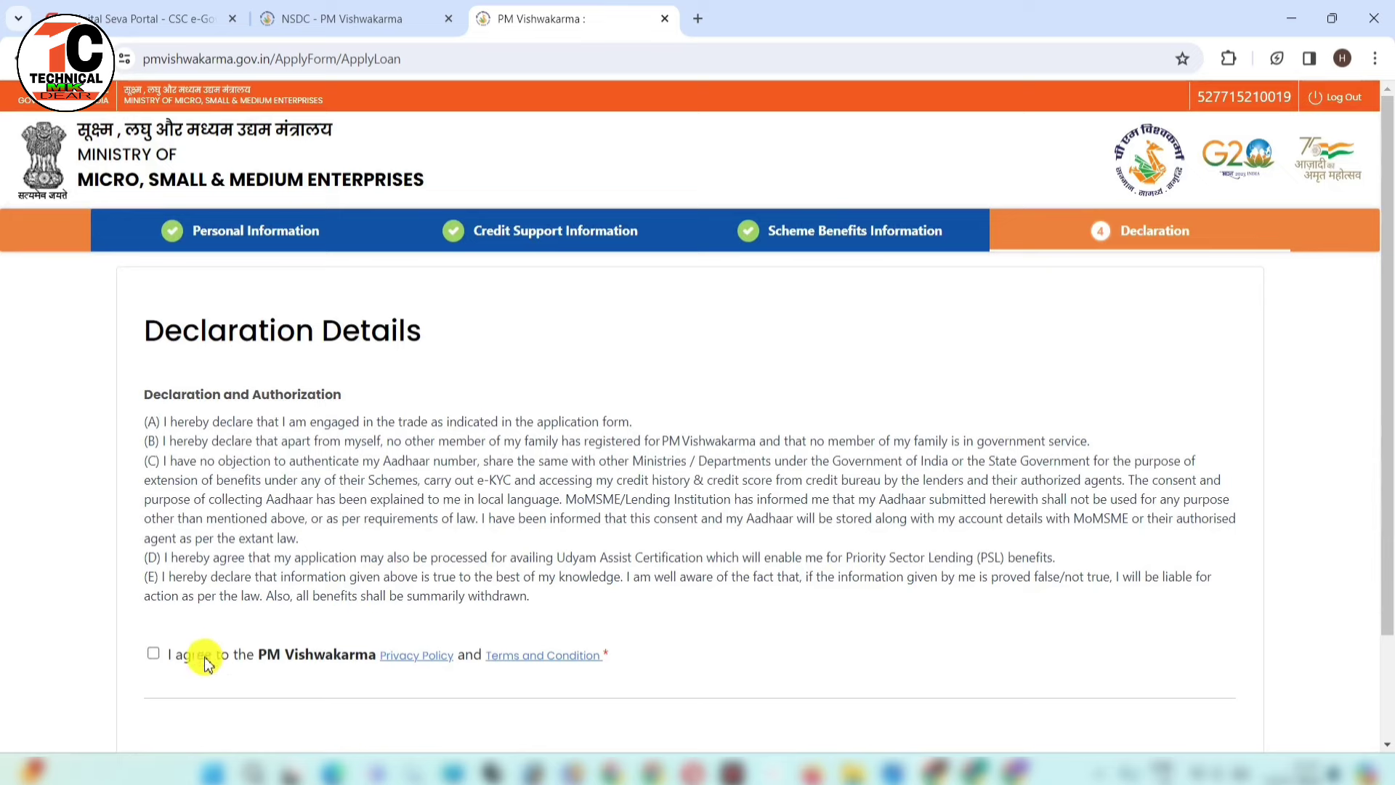
left_click(155, 655)
- Submit the registration application and close the submission confirmation
scroll(834, 638, "down", 2)
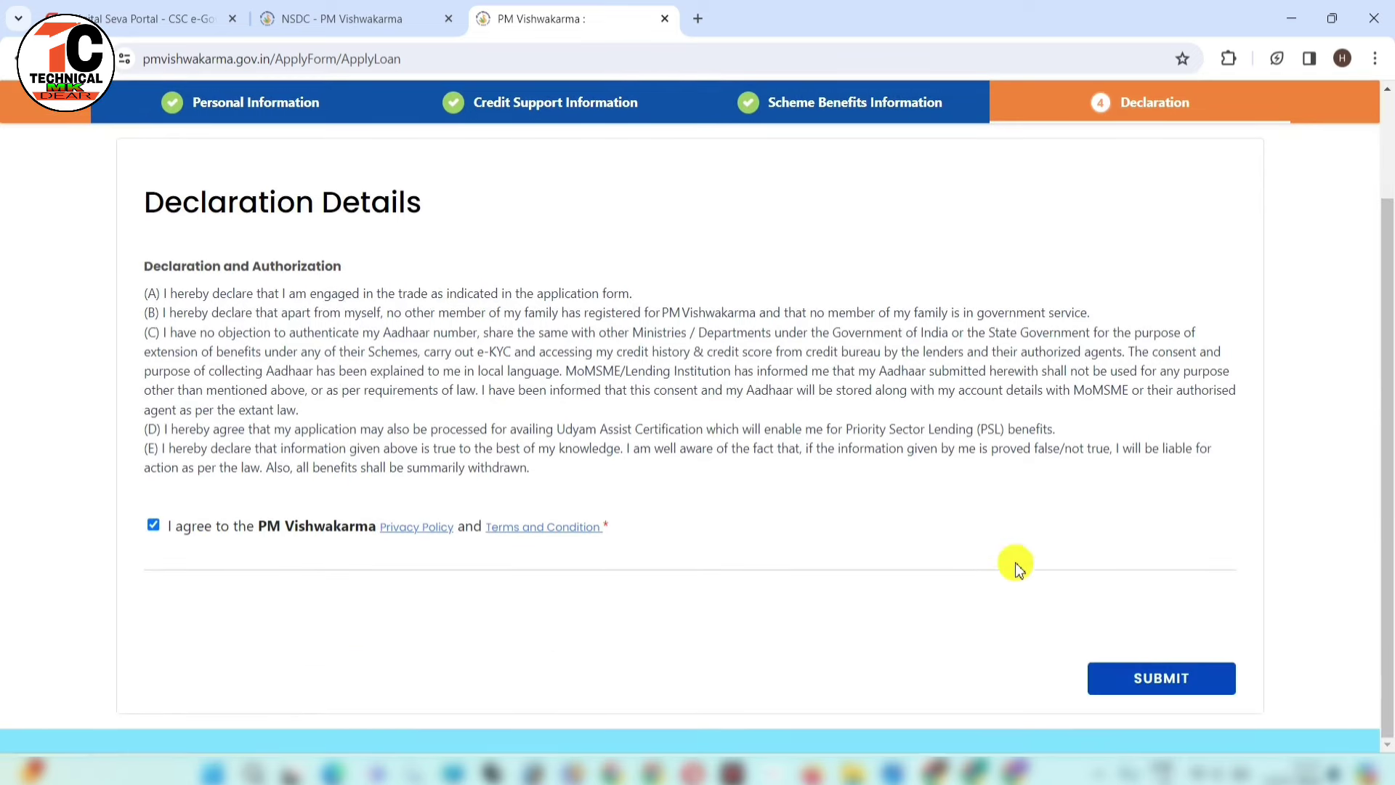
left_click(1143, 683)
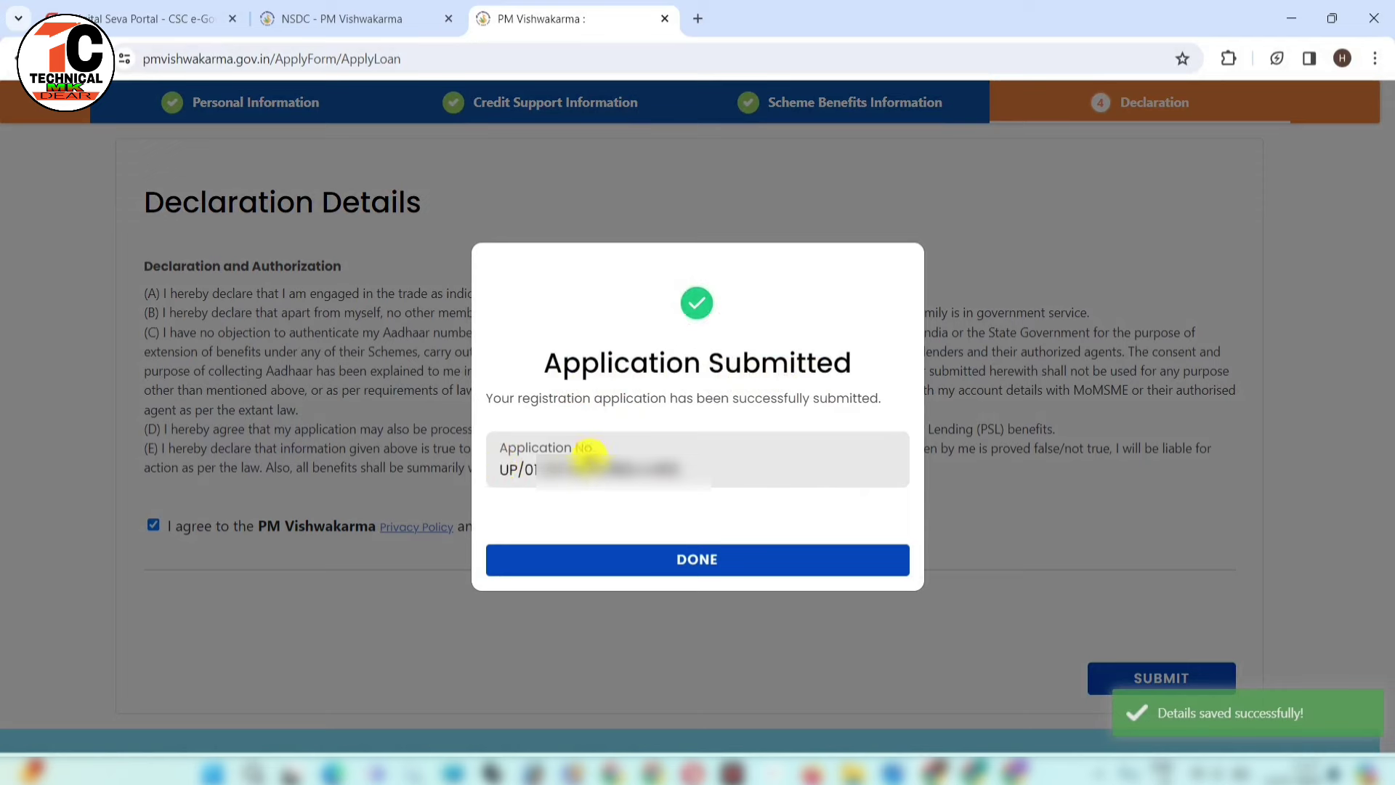
left_click(705, 569)
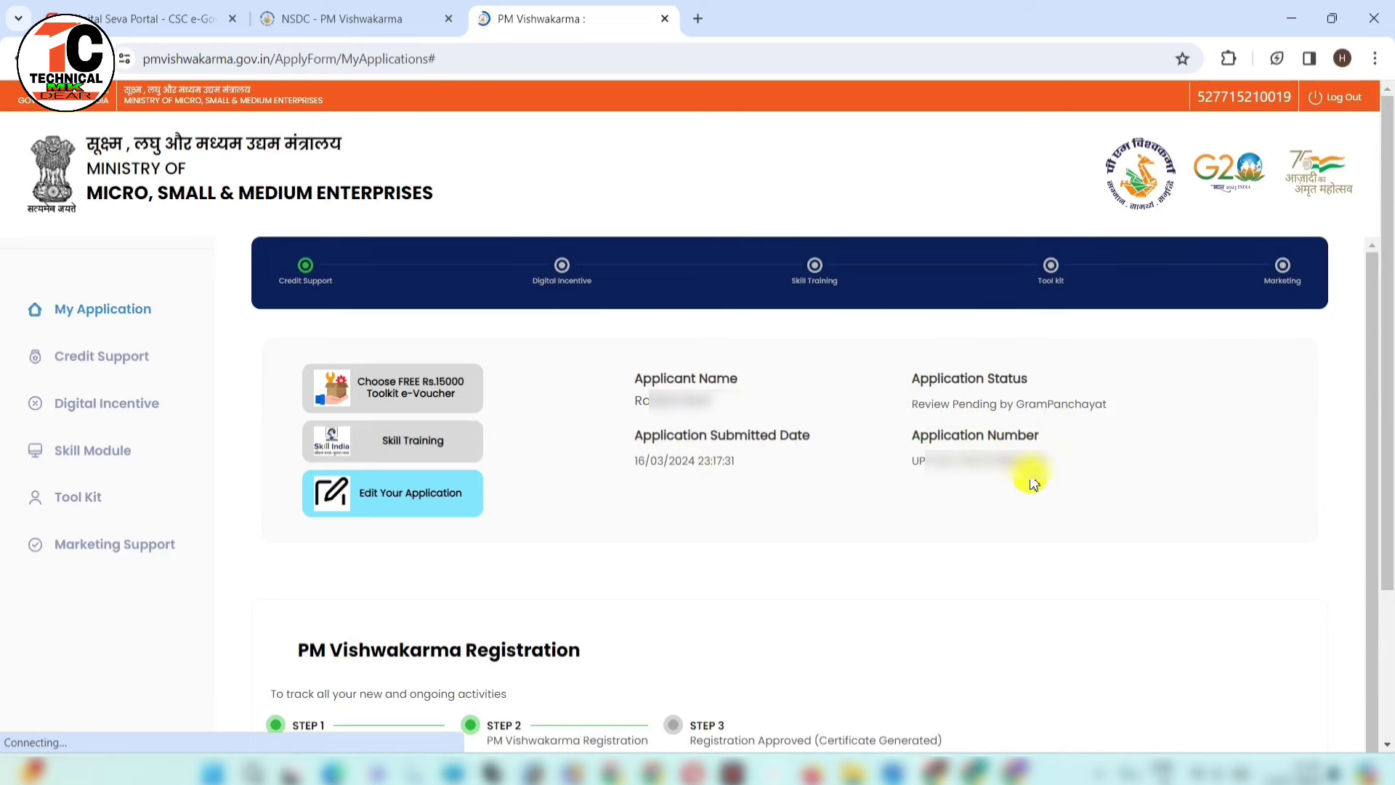
- Download the application PDF from the PM Vishwakarma Registration section of My Application
scroll(974, 462, "down", 1)
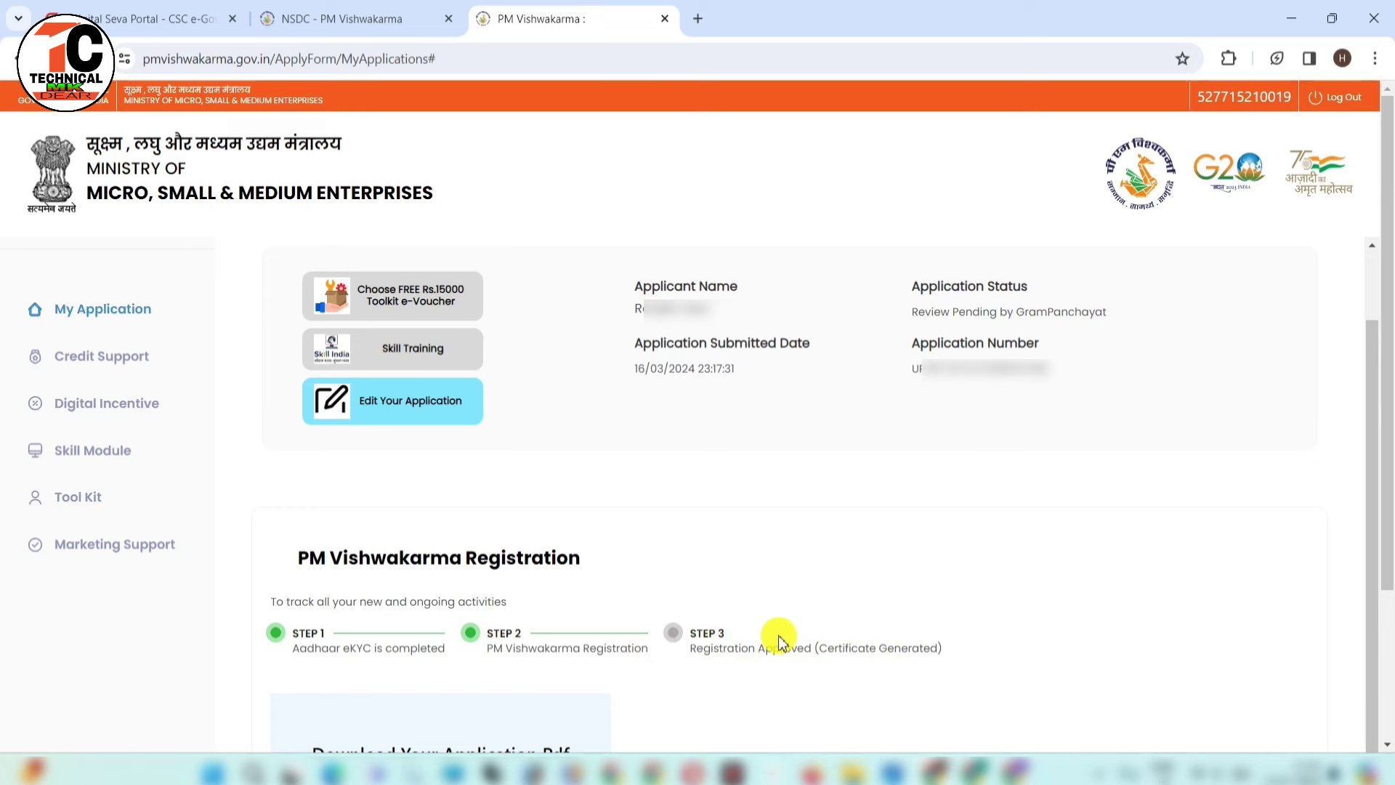
scroll(777, 643, "down", 4)
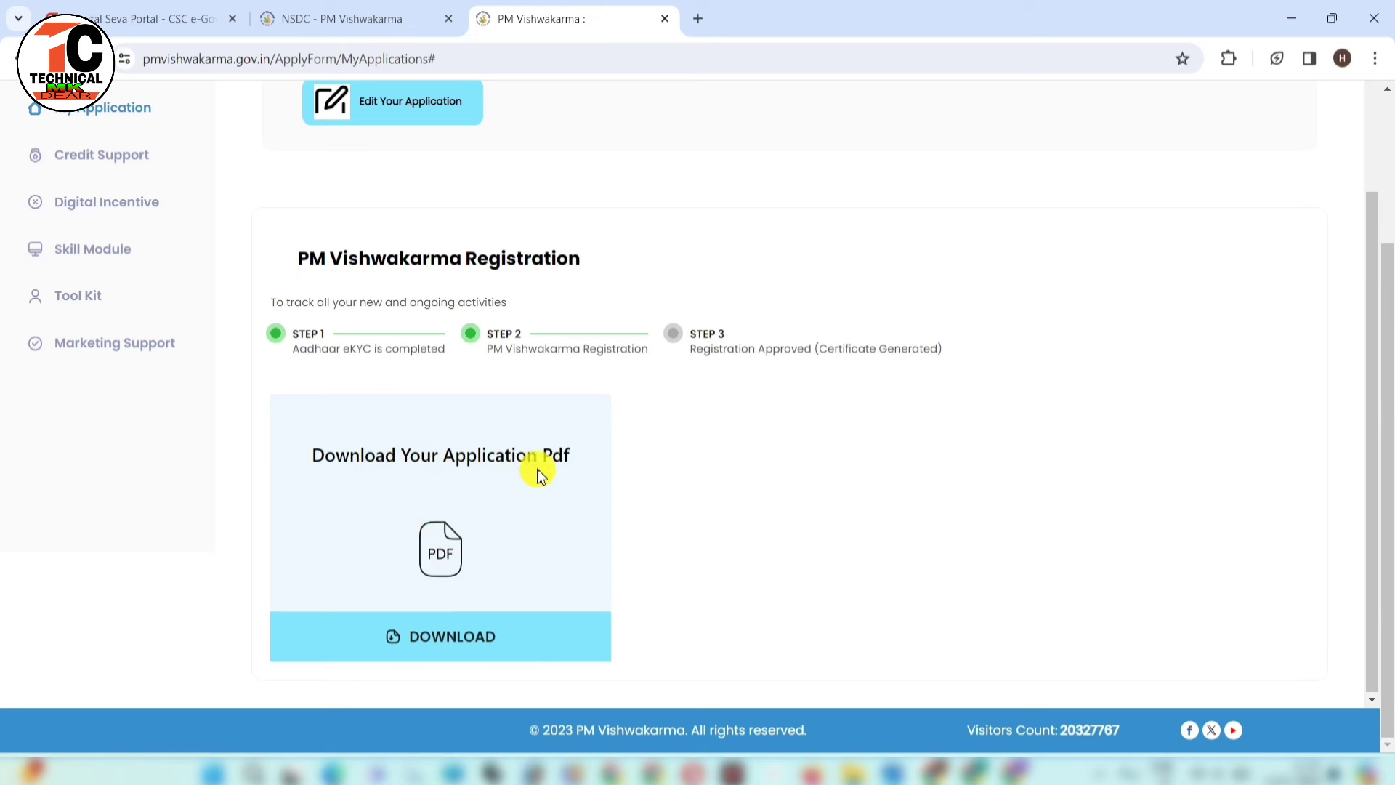
left_click(451, 643)
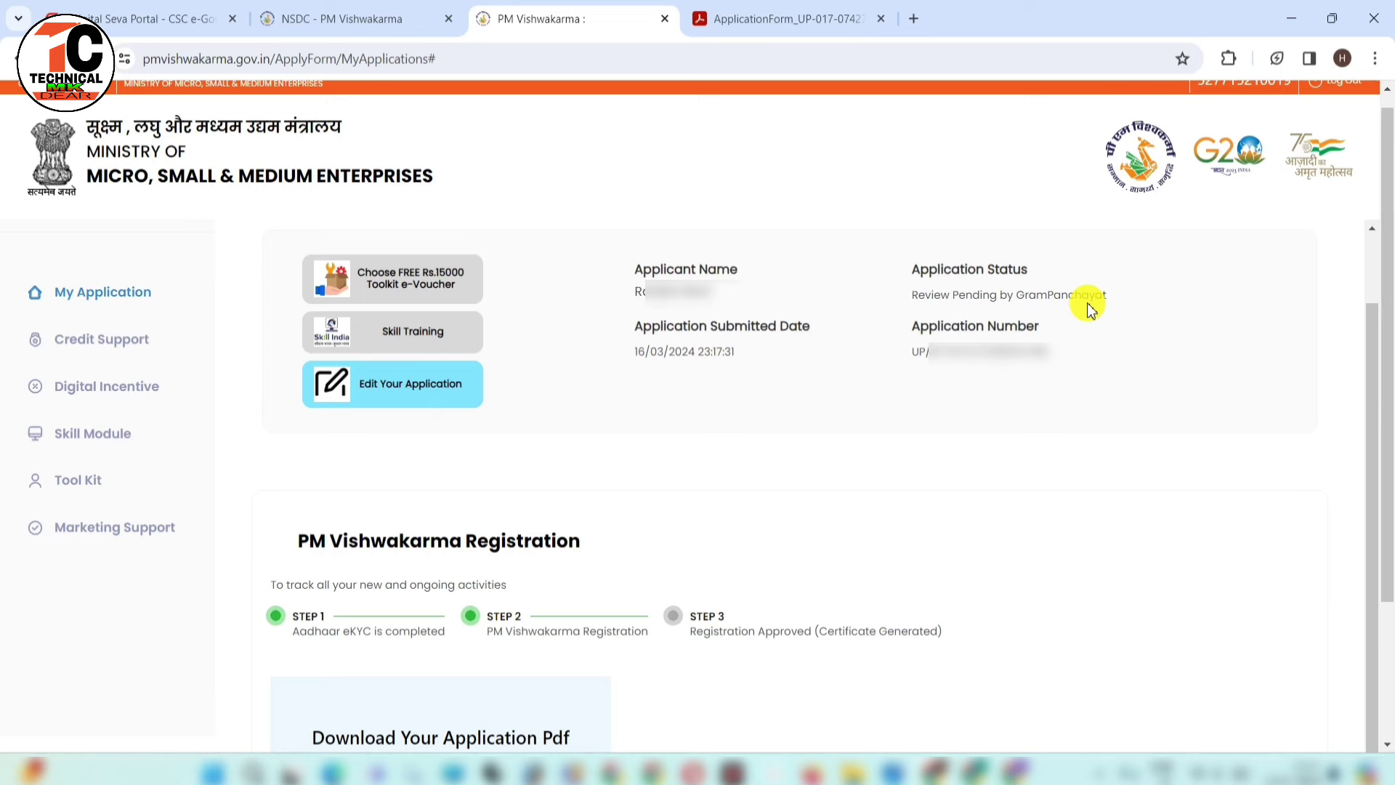
- Look through the personal, contact, family and Aadhaar address details in the downloaded application form, and return to the My Application page
scroll(1088, 309, "down", 5)
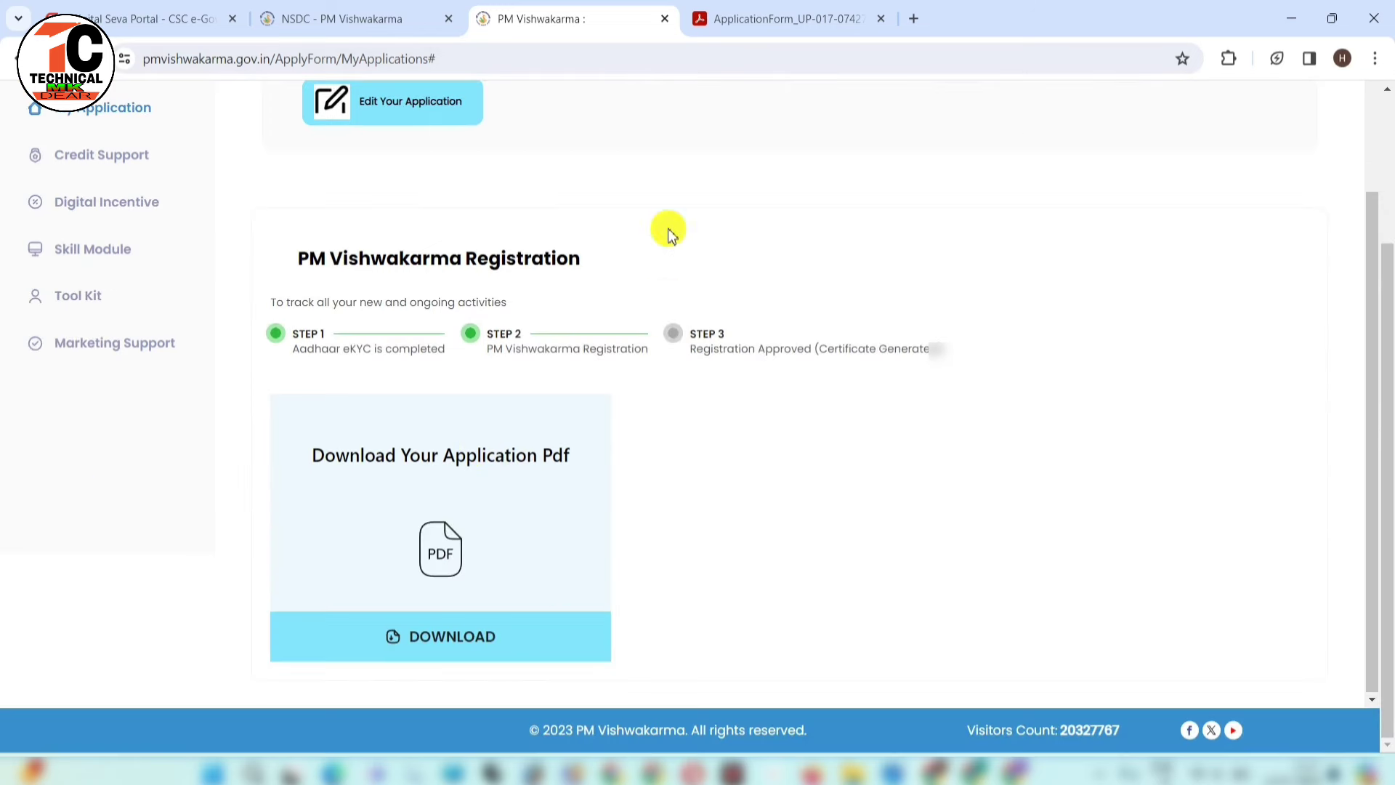
left_click(821, 19)
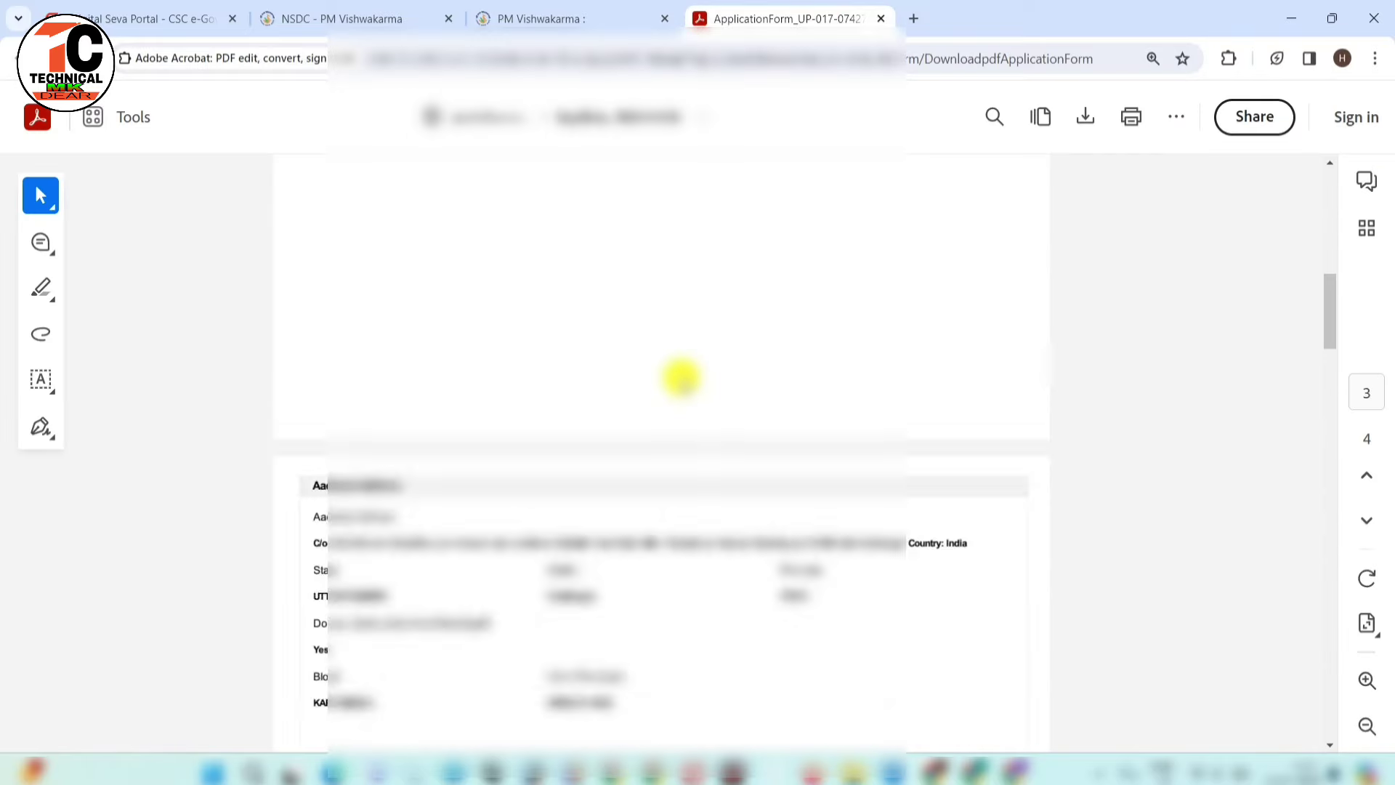
scroll(682, 378, "up", 5)
scroll(681, 378, "up", 4)
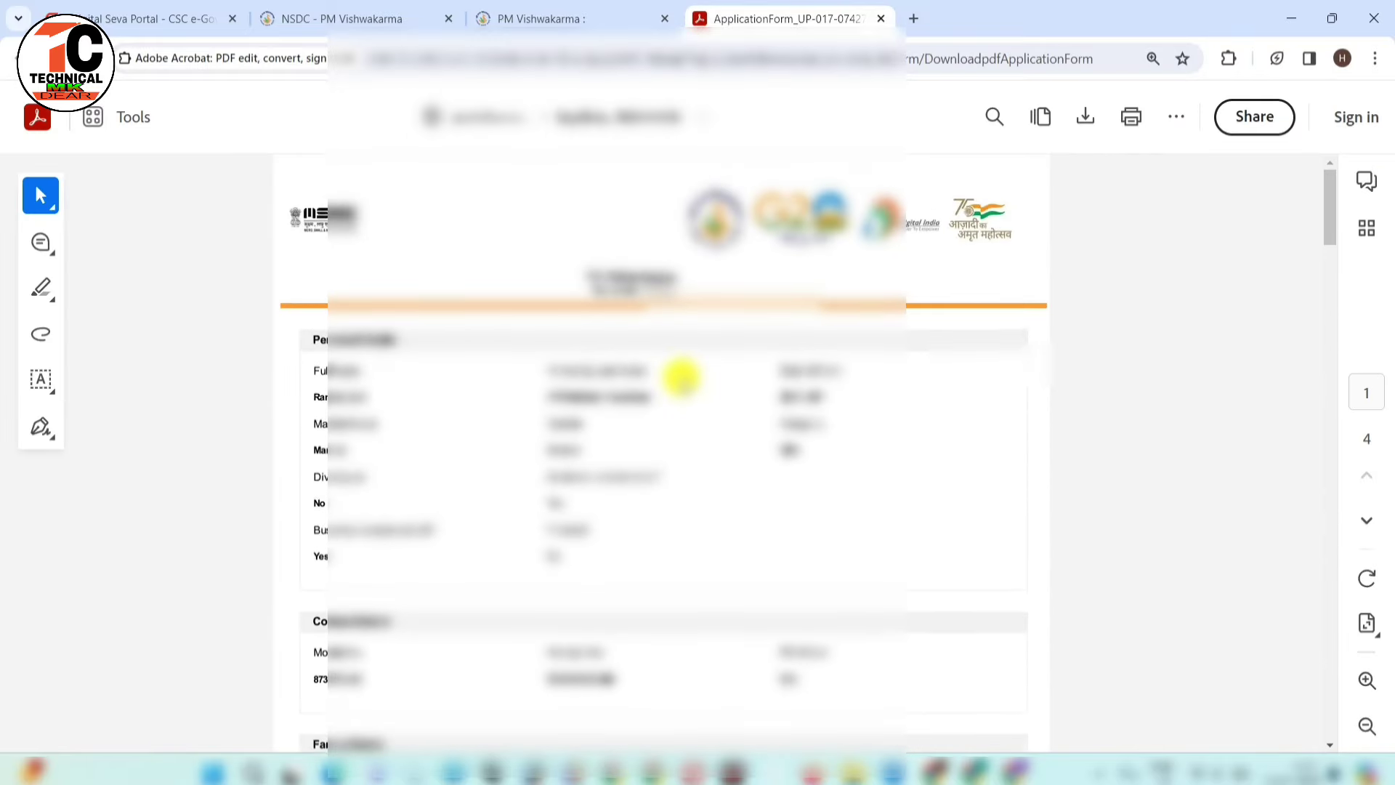
scroll(681, 378, "down", 8)
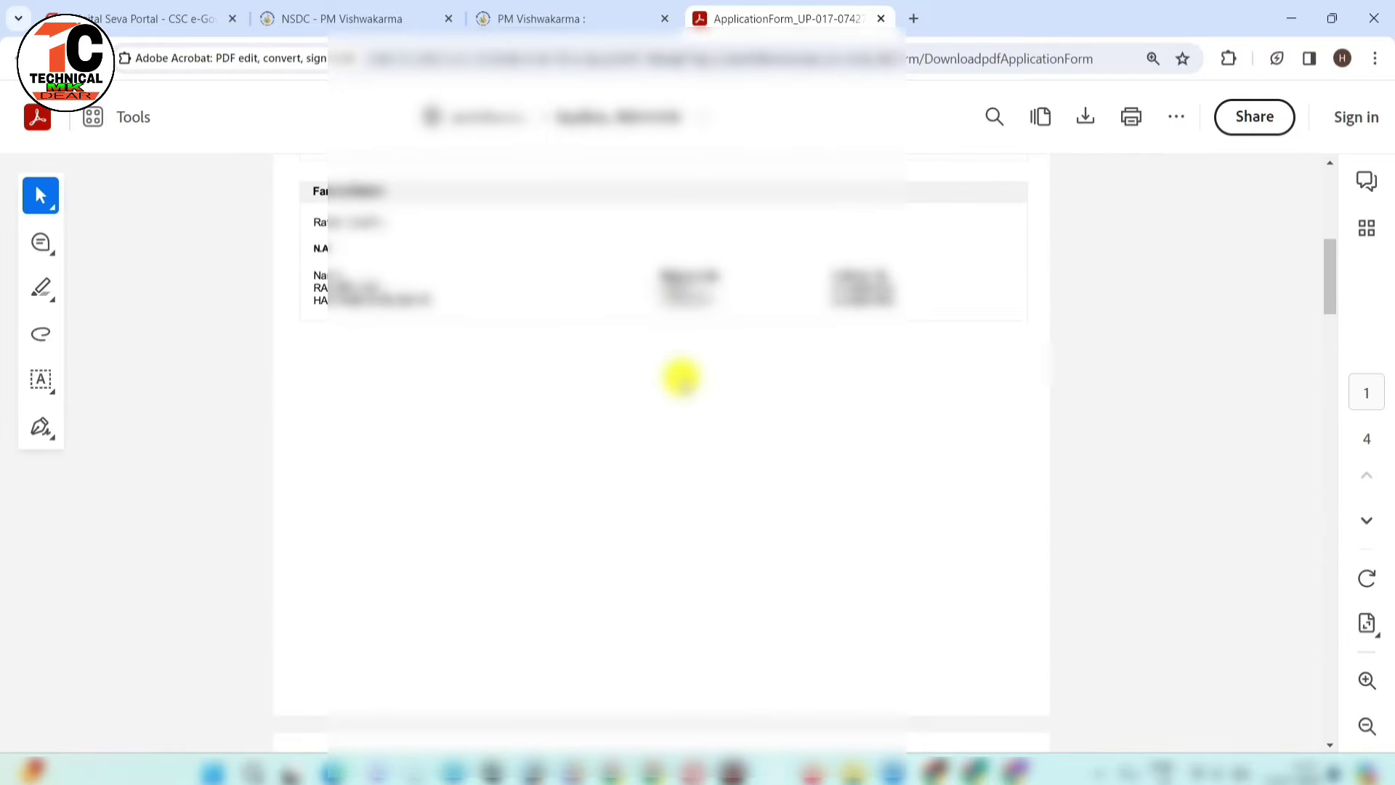
key("ctrl+shift+Tab")
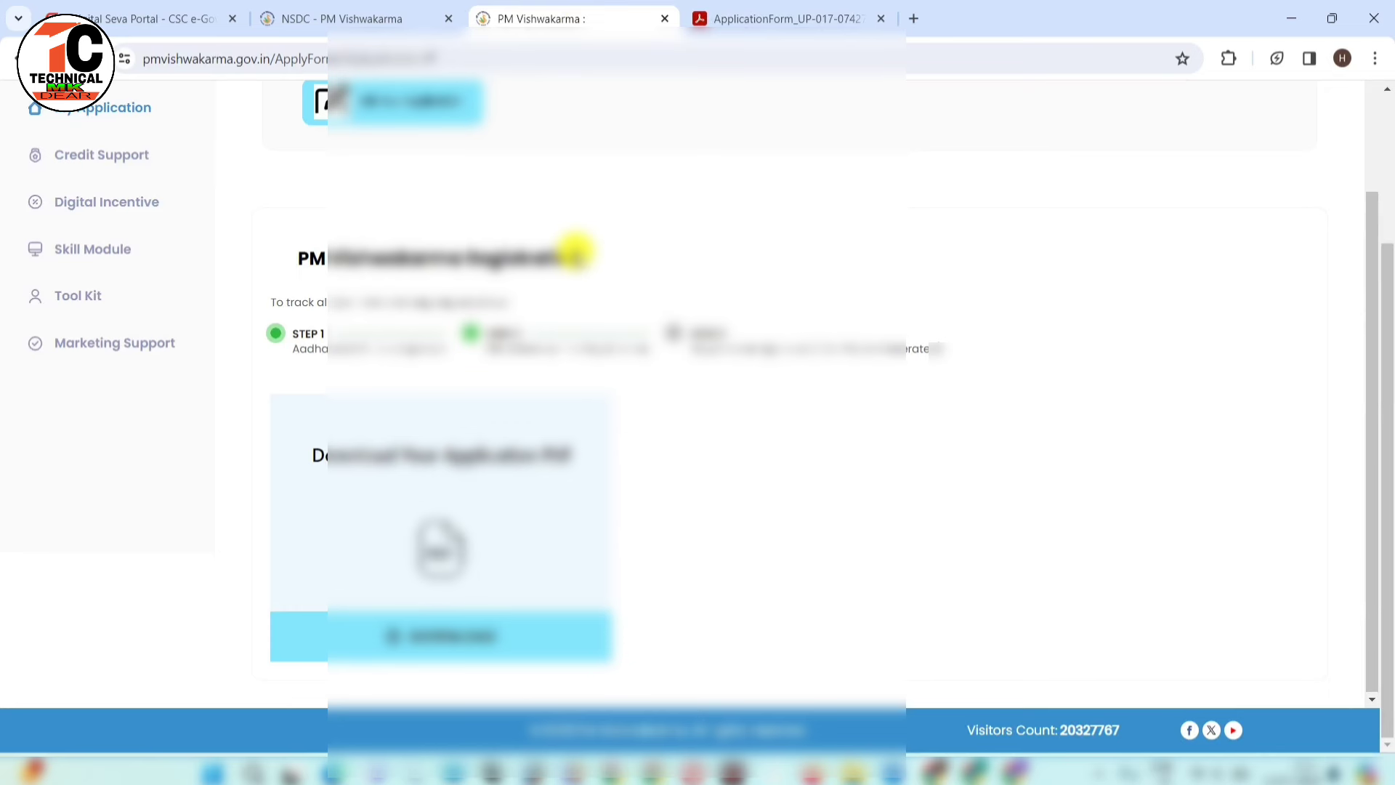